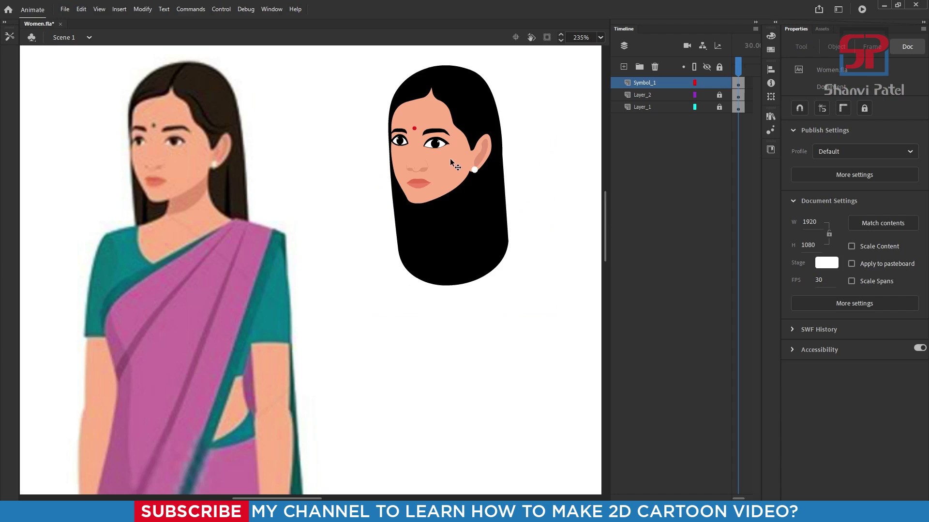
Open the woman's head symbol for editing and add a new layer above its existing layer
double_click(452, 167)
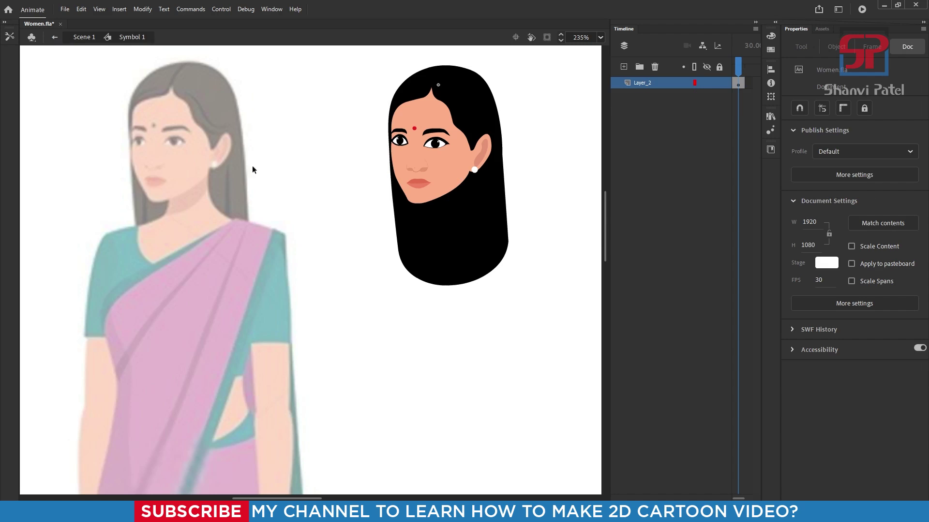
left_click(624, 68)
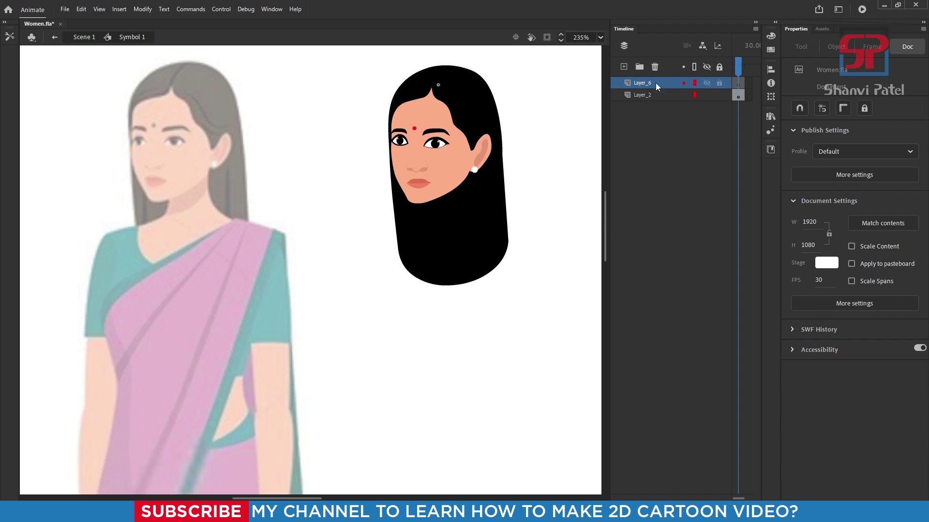
Trace a closed torso outline over the faded reference woman with the Pen tool, from waist to shoulders and back
left_click_drag(69, 96, 438, 451)
key("space")
left_click_drag(283, 247, 289, 283)
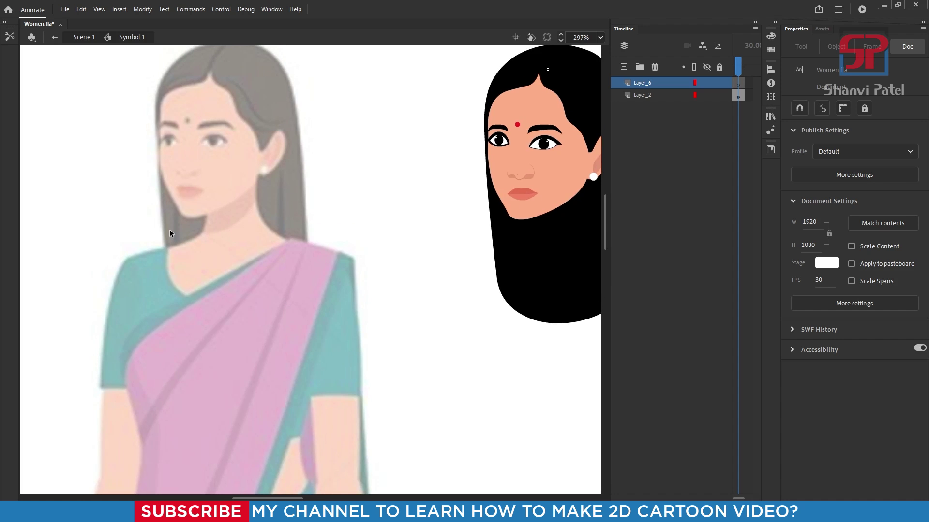
key("p")
scroll(286, 263, "down", 5)
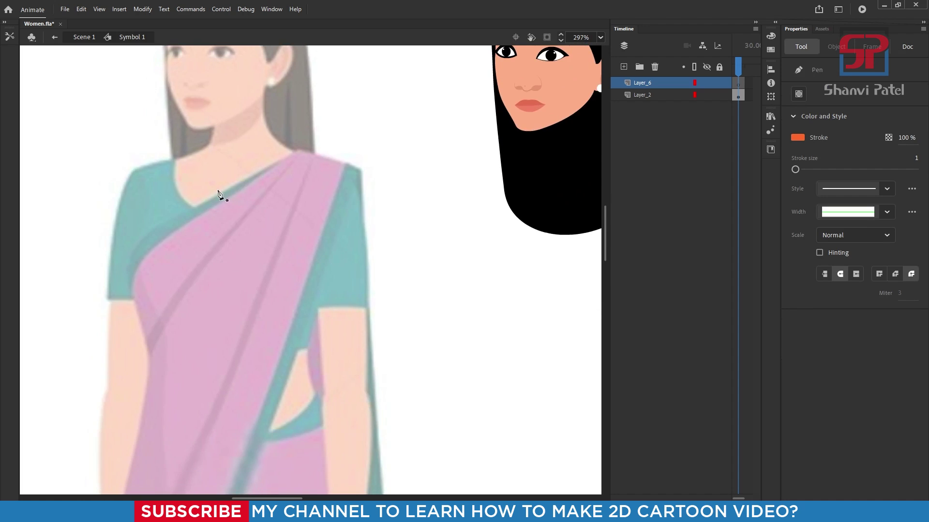
left_click_drag(146, 334, 223, 384)
scroll(172, 326, "up", 3)
scroll(172, 326, "left", 1)
left_click_drag(180, 295, 154, 236)
left_click_drag(186, 204, 174, 147)
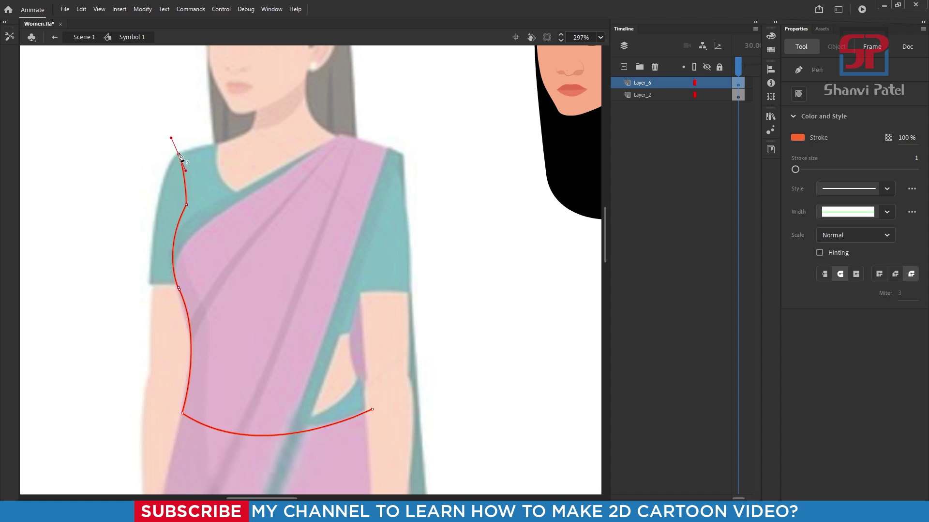
left_click_drag(340, 136, 405, 160)
left_click_drag(352, 315, 346, 360)
left_click_drag(372, 410, 385, 430)
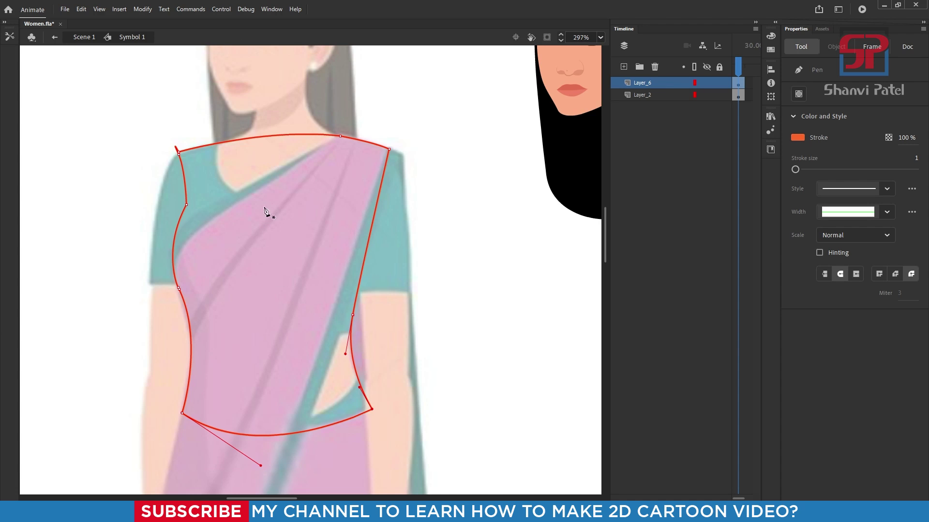
Remove the stray spur at the torso outline's left shoulder corner and bend the adjoining armhole edge into a curve
key("ctrl+space")
left_click_drag(125, 115, 477, 317)
left_click(146, 169)
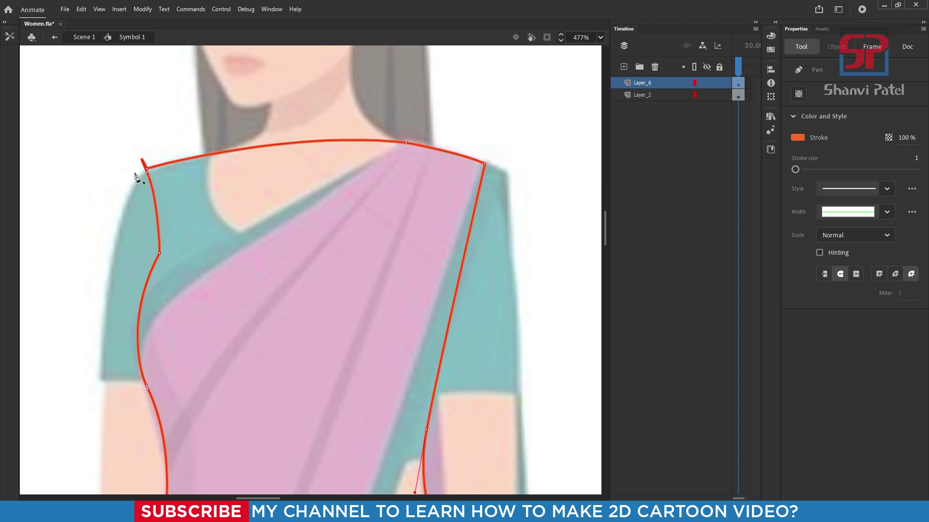
left_click(147, 171)
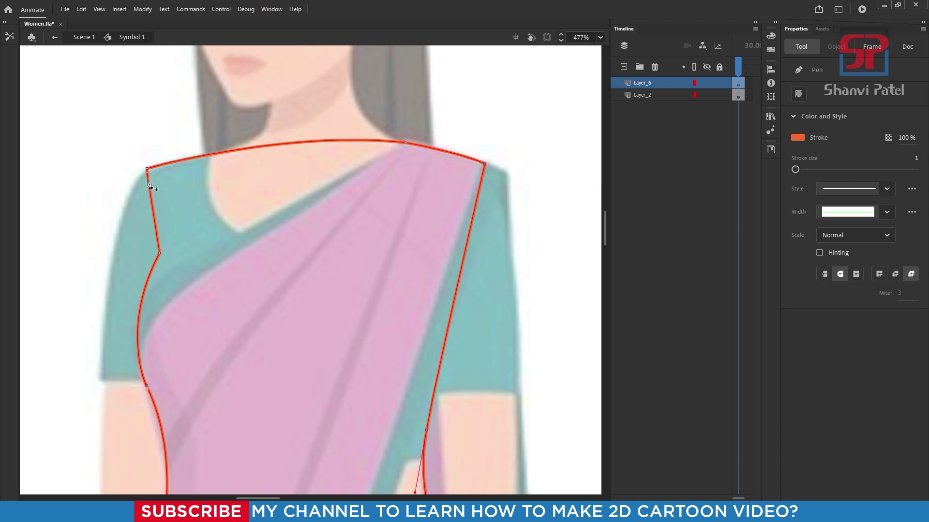
key("v")
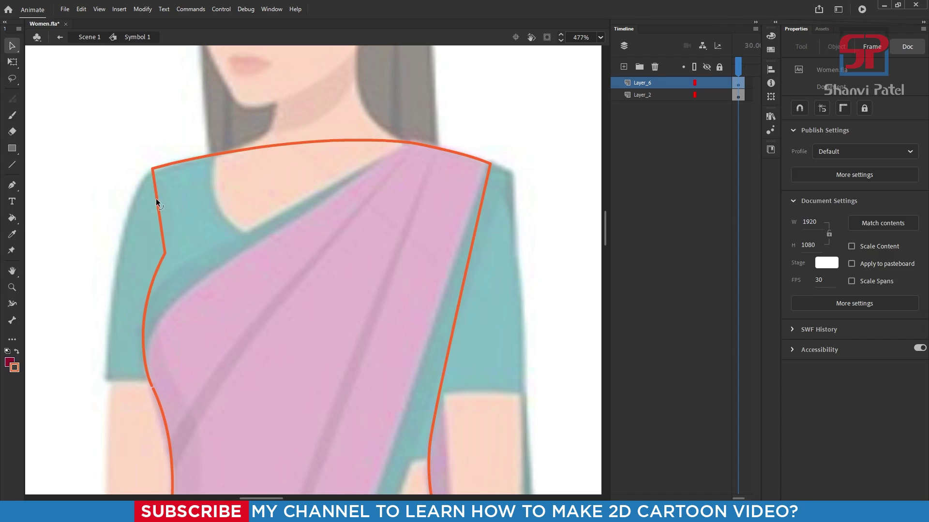
left_click_drag(157, 204, 172, 187)
left_click(157, 176)
key("a")
left_click(269, 227)
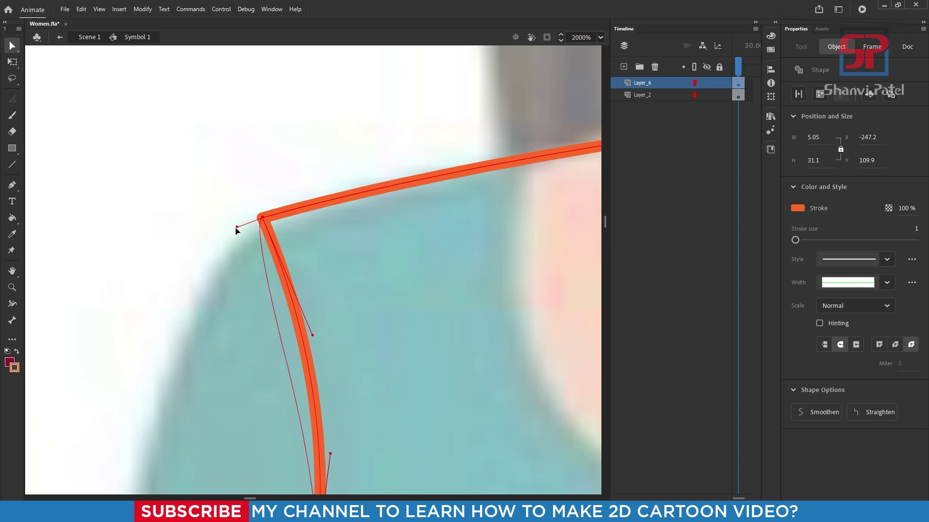
Add an anchor point by the torso outline's right shoulder corner and adjust the points there to round the corner
scroll(151, 253, "down", 5)
scroll(409, 208, "up", 5)
key("p")
left_click(404, 225)
key("a")
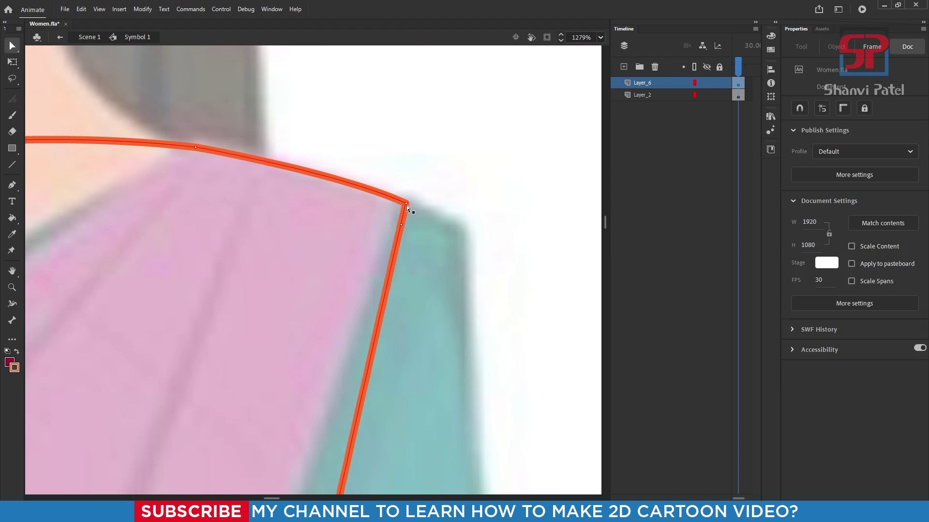
mouse_move(406, 204)
left_mouse_down()
mouse_move(384, 195)
mouse_move(409, 202)
left_mouse_up()
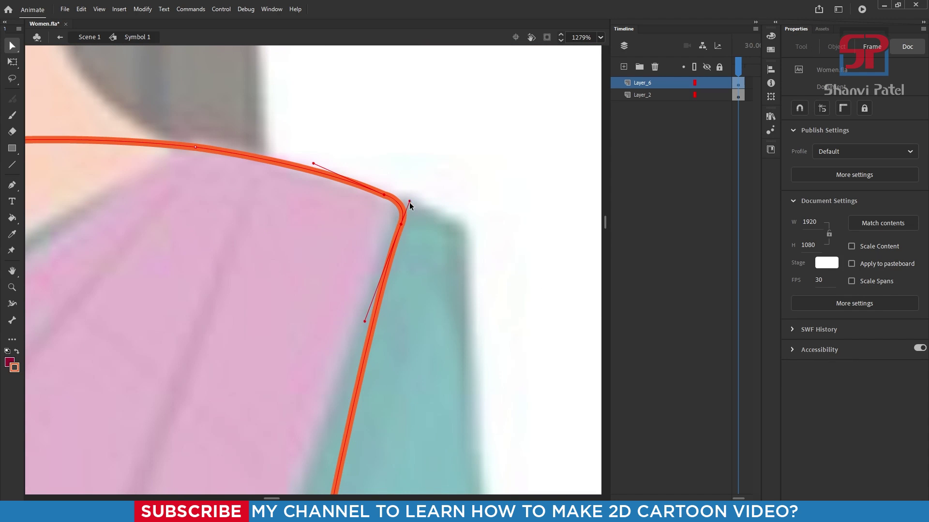
left_click(401, 225)
left_click(384, 195)
left_click_drag(383, 196, 376, 191)
scroll(361, 202, "down", 7)
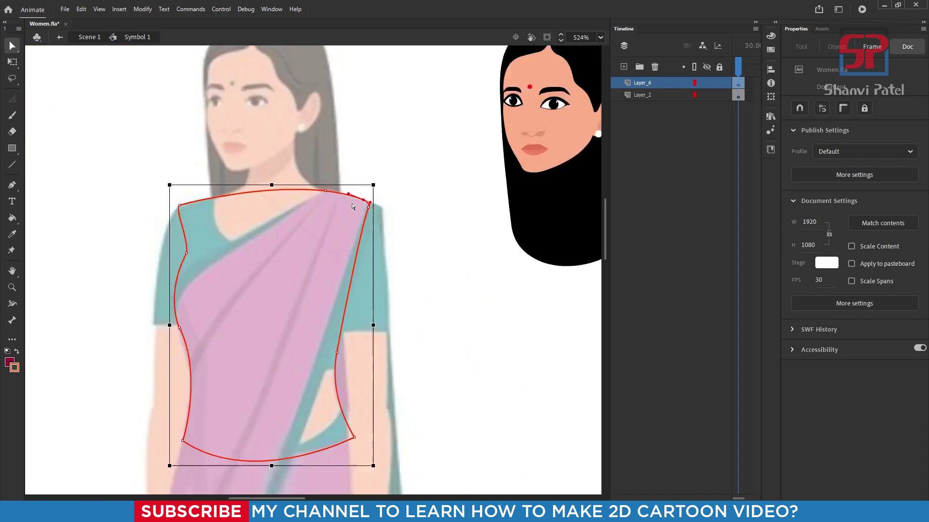
scroll(352, 206, "down", 3)
left_click(301, 274)
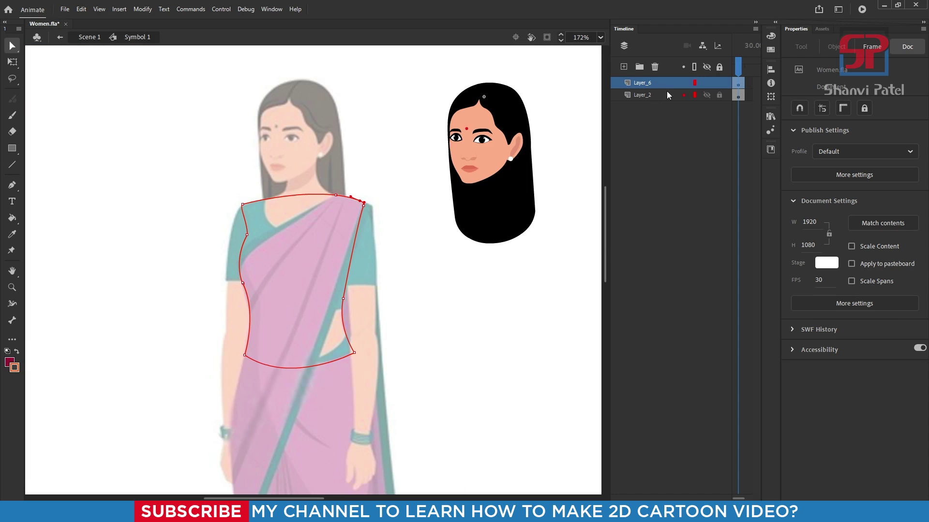
Add another layer and draw a rectangle about 41.5 wide by 135 high over the reference's right-hand upper arm
left_click(624, 68)
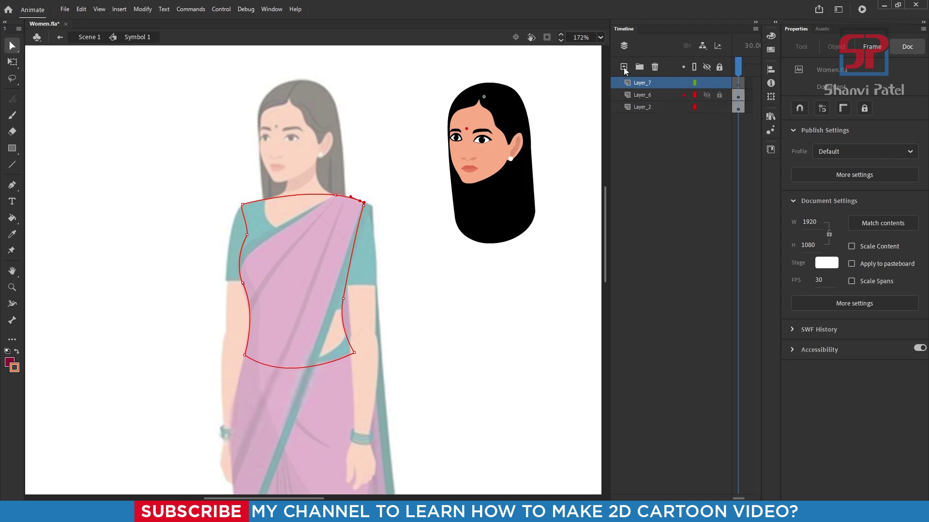
scroll(307, 275, "up", 2)
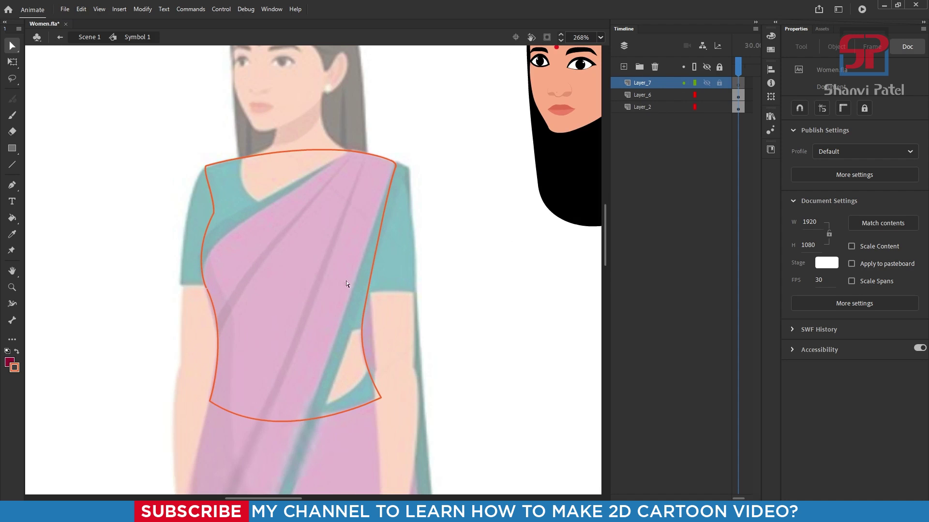
left_click_drag(411, 299, 335, 221)
left_click_drag(290, 256, 265, 174)
left_click_drag(316, 368, 323, 350)
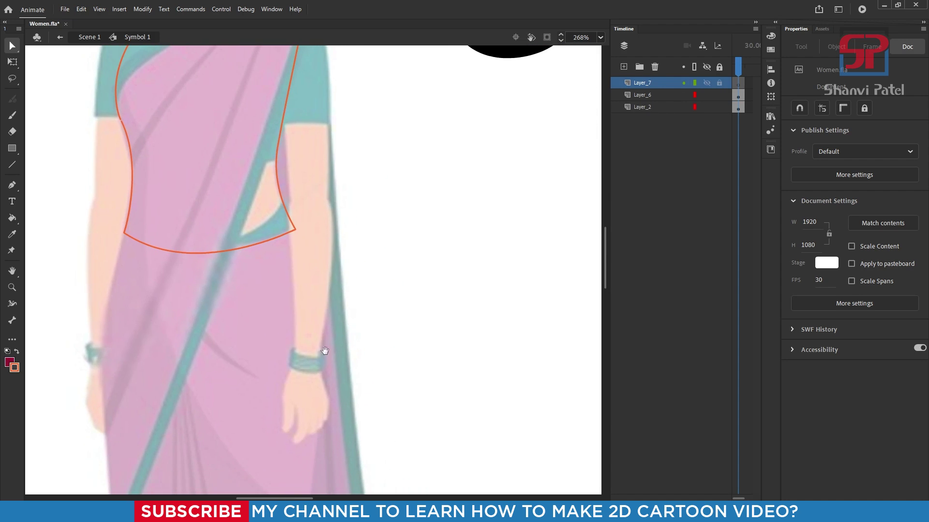
left_click(13, 150)
left_click_drag(297, 185, 329, 304)
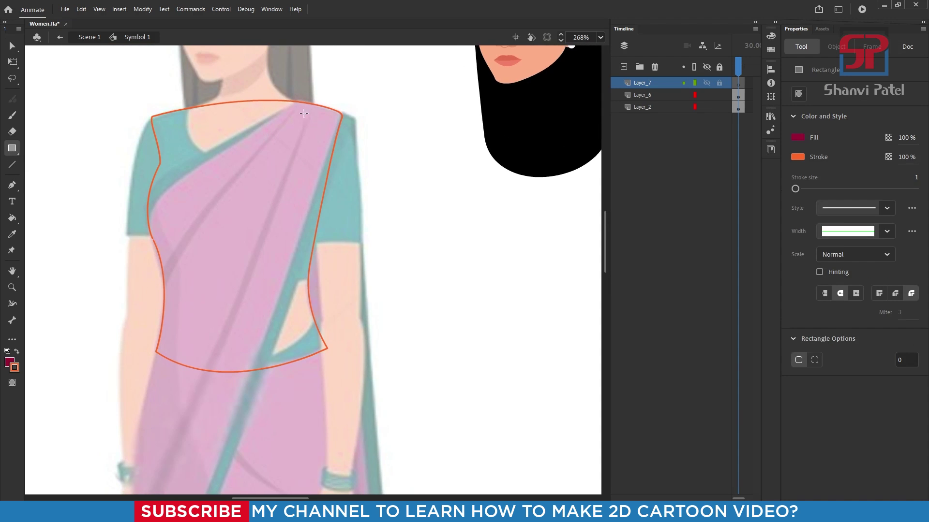
mouse_move(304, 113)
left_mouse_down()
mouse_move(357, 221)
mouse_move(366, 318)
left_mouse_up()
Set the arm rectangle's fill to none, leaving only its orange stroke
left_click(13, 62)
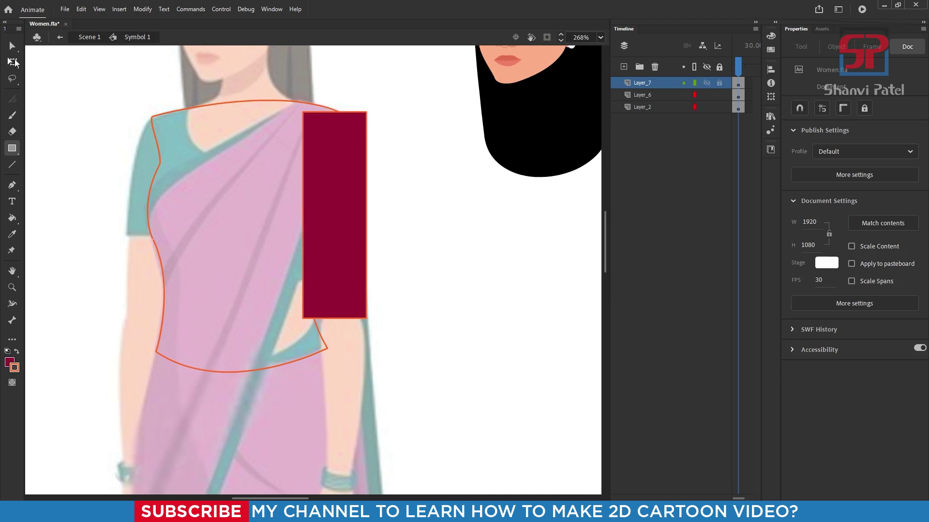
left_click(14, 62)
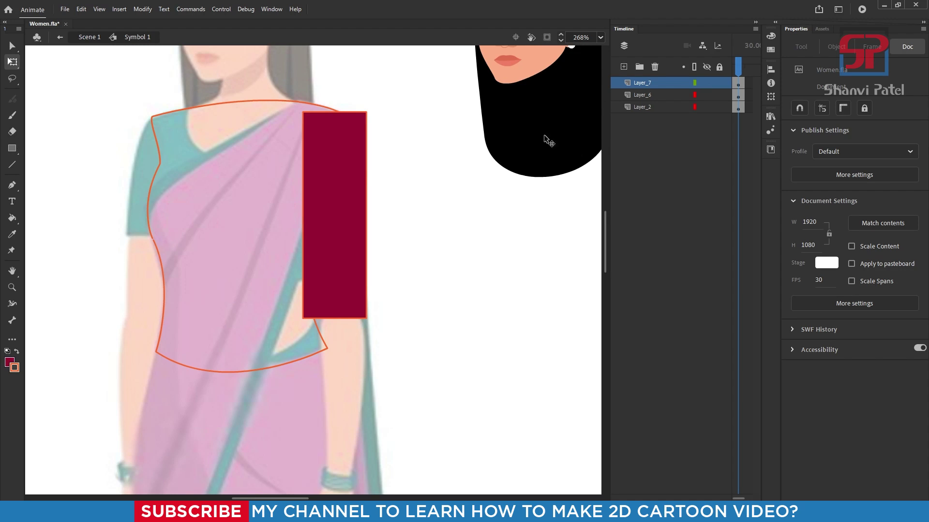
left_click(360, 202)
left_click(798, 208)
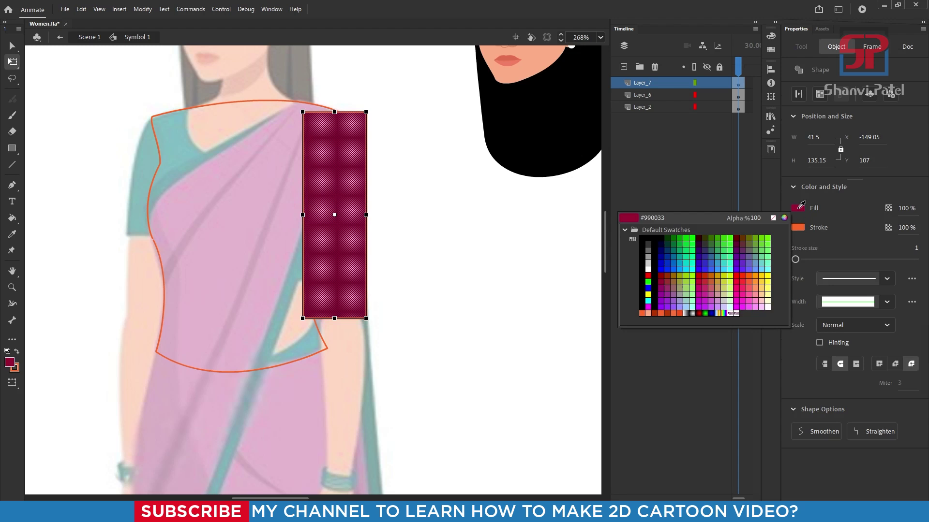
left_click(773, 218)
left_click(347, 187)
left_click(365, 151)
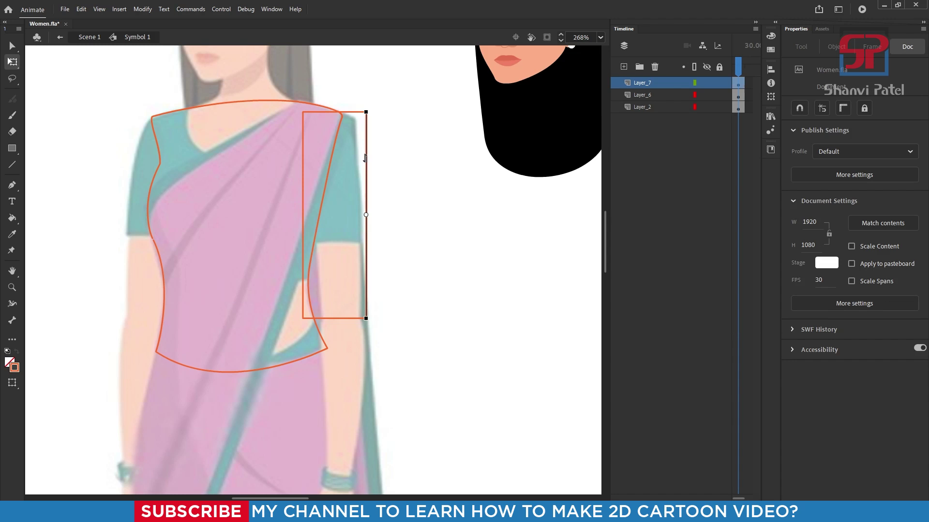
Move the arm rectangle's four corners so its outline follows the slant and width of the reference's upper arm
key("v")
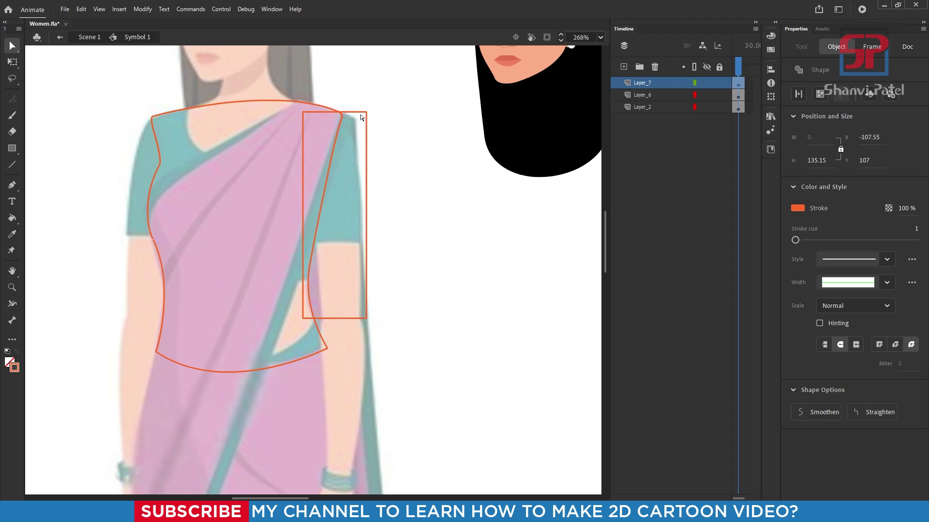
scroll(366, 112, "up", 6)
left_click_drag(398, 193, 412, 209)
left_click_drag(378, 137, 338, 157)
left_click_drag(140, 138, 175, 147)
left_click_drag(322, 436, 334, 172)
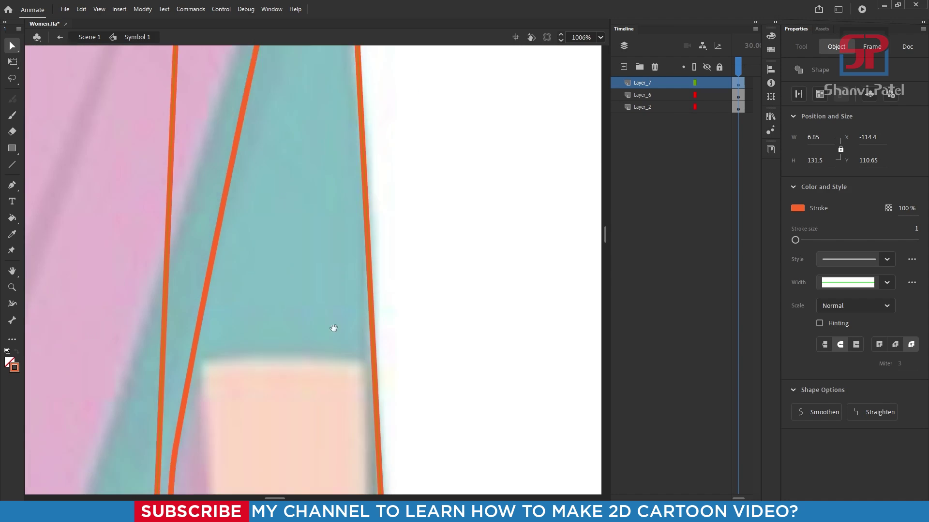
left_click_drag(334, 327, 392, 46)
left_click_drag(211, 342, 274, 331)
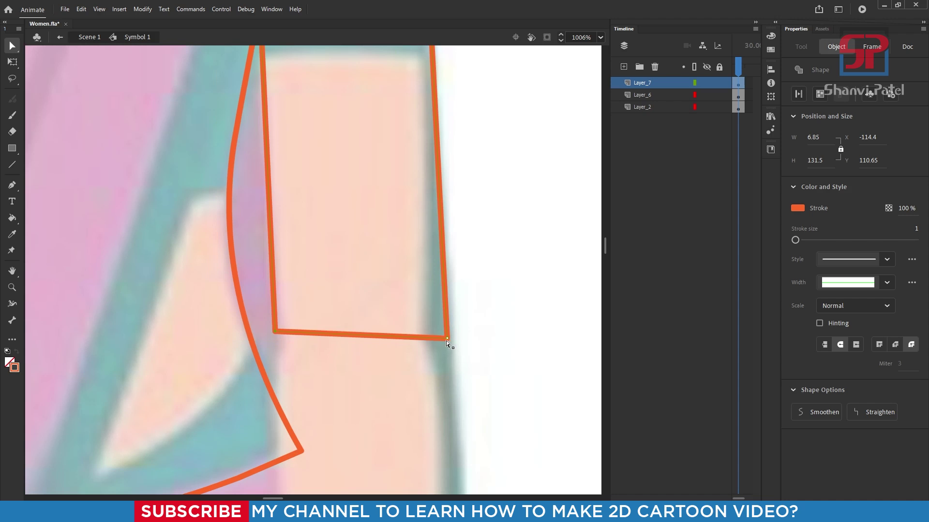
left_click_drag(447, 338, 426, 327)
scroll(394, 298, "down", 6)
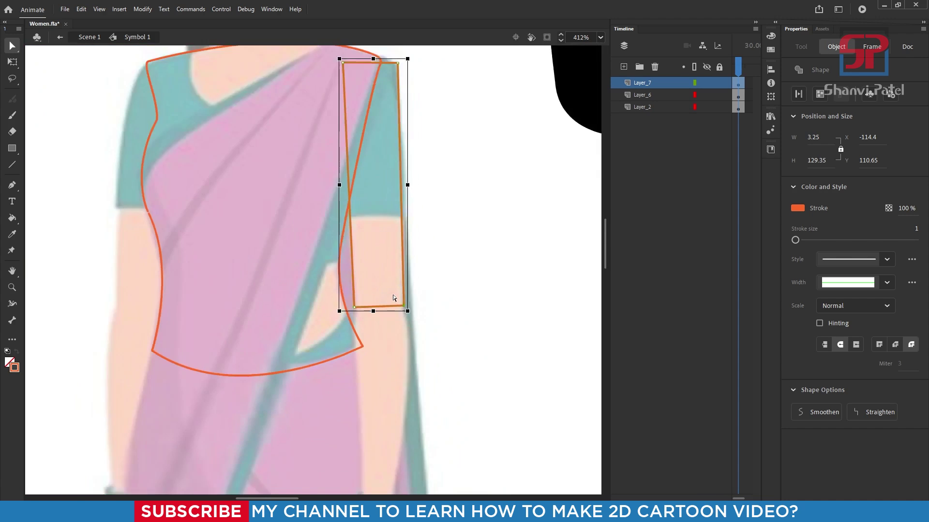
Place a copy of the upper-arm outline in the empty area beside the arm
scroll(419, 170, "up", 2)
left_click_drag(341, 223, 345, 235)
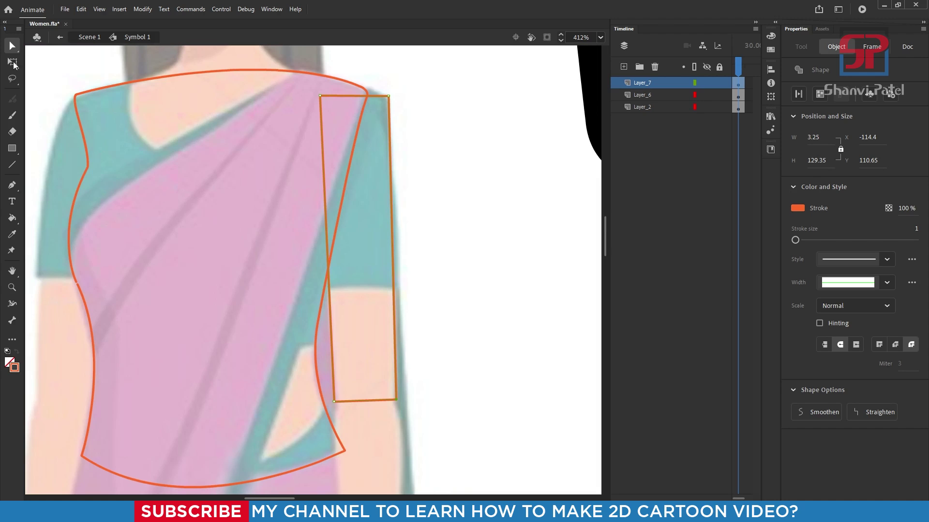
left_click(13, 62)
left_click(426, 265)
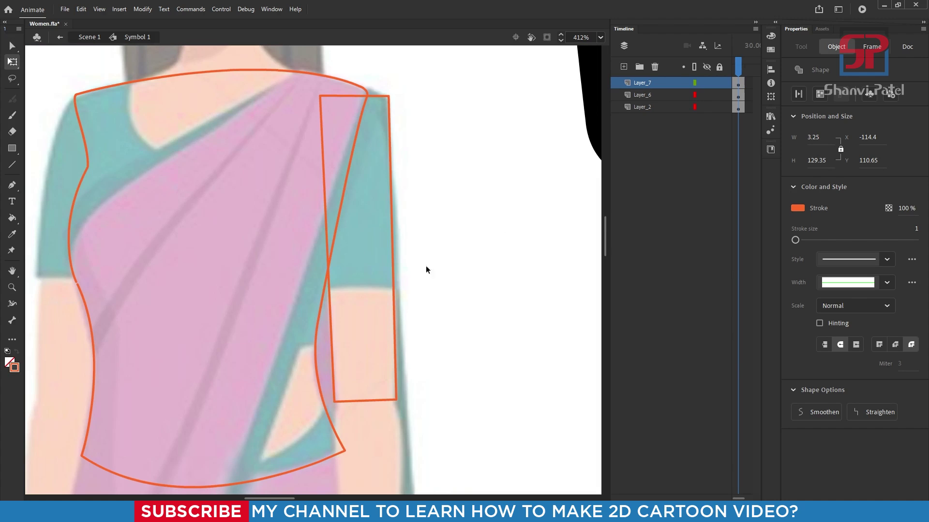
double_click(393, 257)
left_click_drag(325, 192, 435, 191)
Shorten the copied arm outline to sleeve length by raising its two bottom corners
key("v")
left_click(425, 399)
left_click_drag(496, 400, 502, 277)
left_click_drag(435, 280, 431, 279)
Bend the sleeve outline's top edge into an arch and adjust its corner and curve handles for a rounder shoulder
scroll(226, 100, "up", 2)
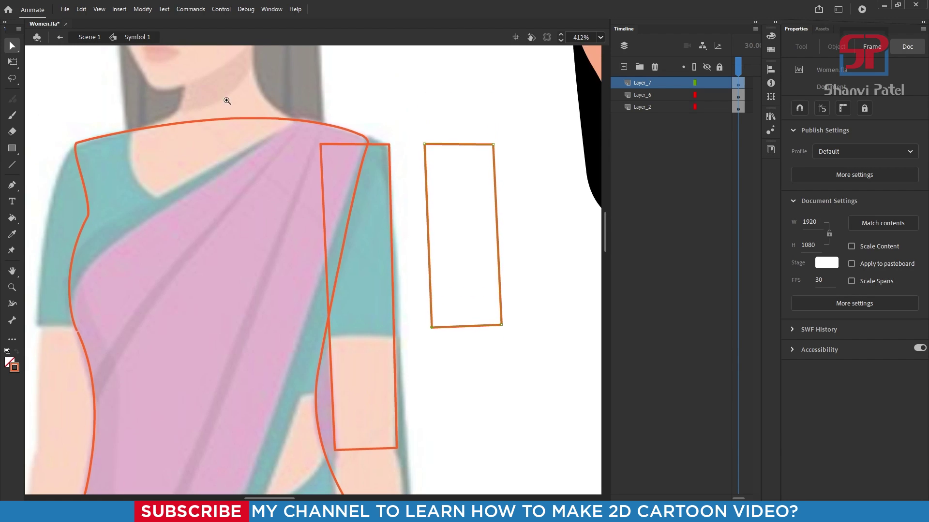
scroll(424, 166, "up", 4)
left_click_drag(428, 160, 425, 131)
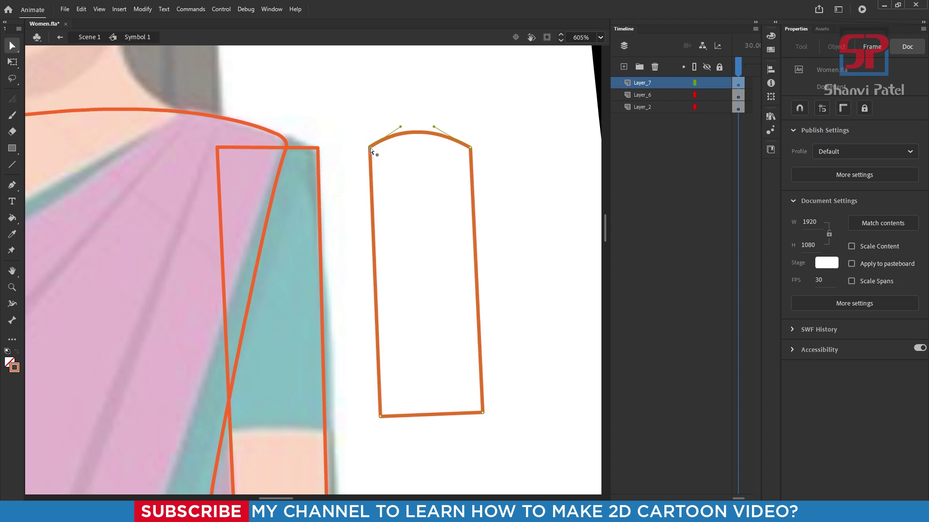
left_click_drag(370, 148, 369, 152)
mouse_move(434, 127)
left_mouse_down()
mouse_move(442, 122)
mouse_move(382, 129)
mouse_move(449, 117)
left_mouse_up()
left_click_drag(382, 129, 370, 127)
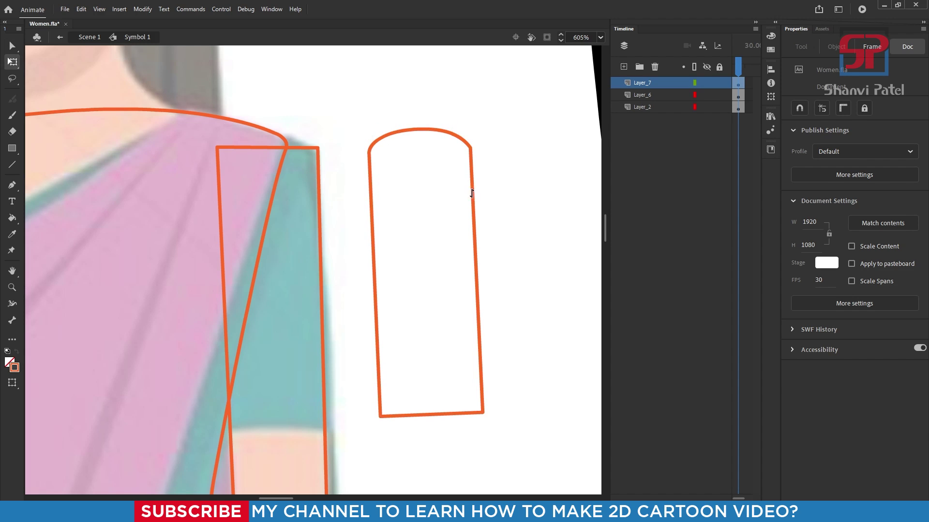
Move the rounded sleeve outline onto the upper-arm outline and align the two shapes
left_click_drag(472, 194, 319, 193)
key("ctrl+space")
left_click_drag(178, 373, 417, 456)
key("v")
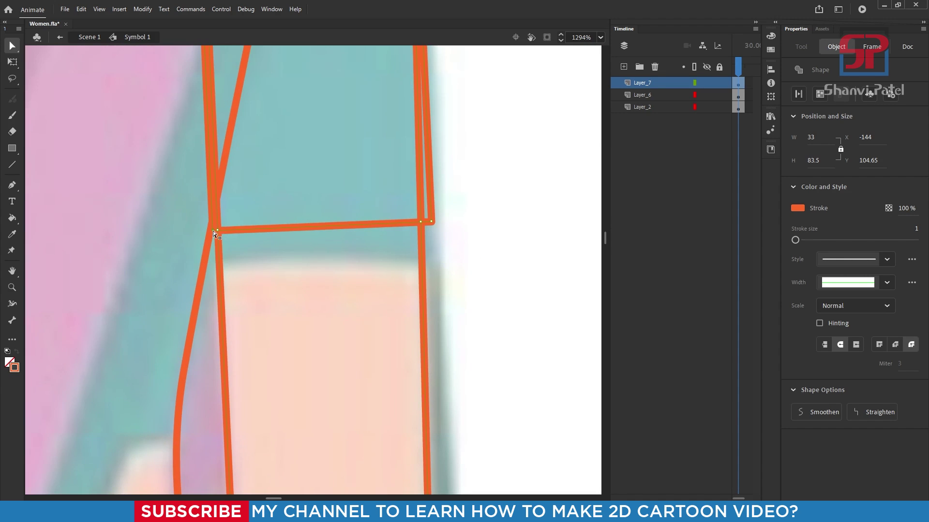
scroll(436, 290, "down", 3)
left_click(81, 149)
Select the sleeve and upper-arm outlines together and move them beside the torso, clear of the reference
key("q")
key("ctrl+space")
left_click_drag(309, 141, 481, 402)
double_click(374, 297)
left_click_drag(363, 290, 450, 292)
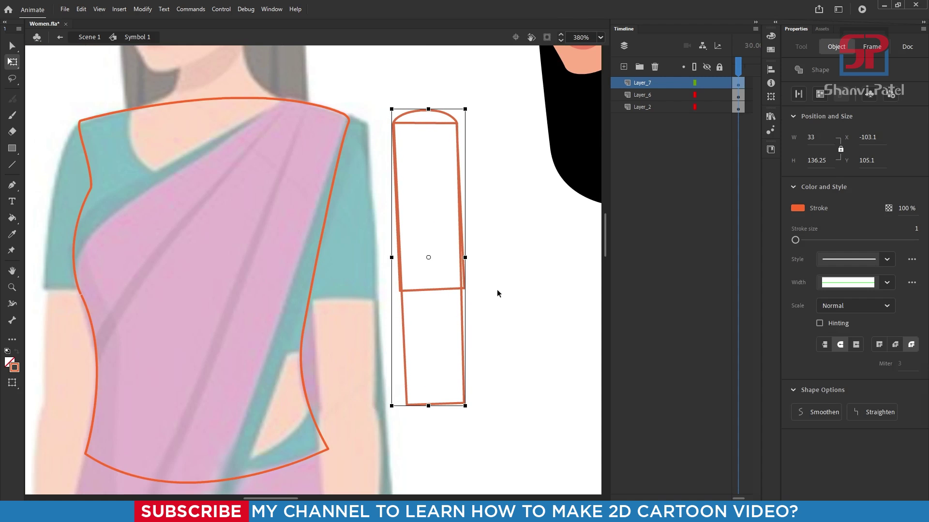
Sample the teal of the reference sleeve from the main scene and fill the sleeve shape, including its arched top, with it
double_click(497, 224)
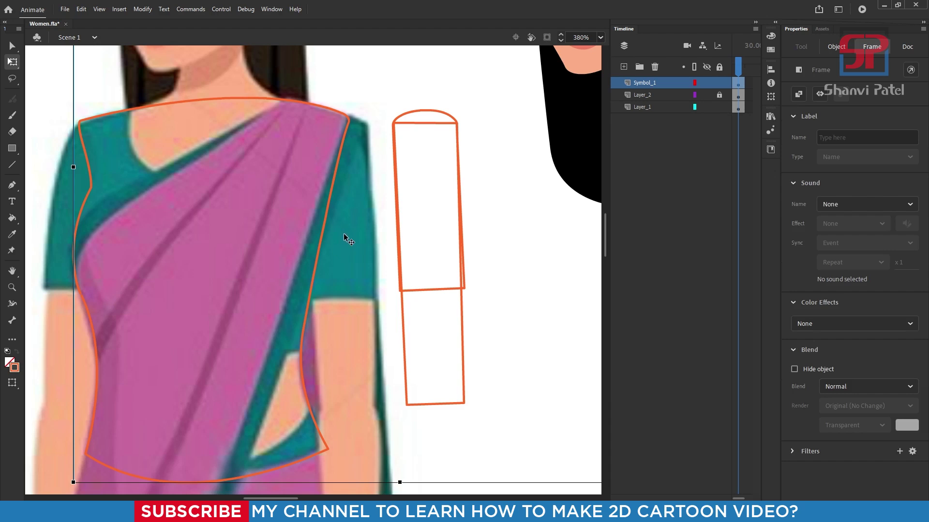
key("i")
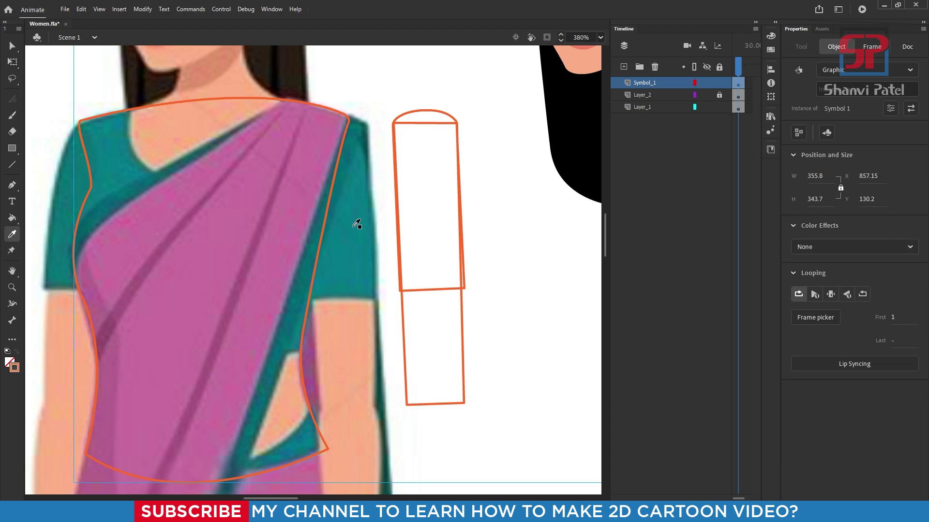
left_click(356, 224)
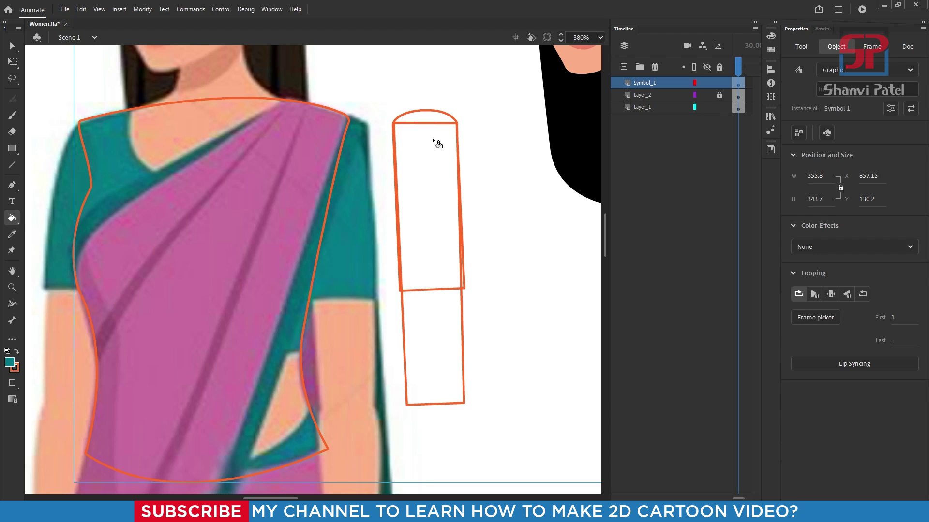
double_click(454, 120)
left_click(433, 121)
left_click(433, 155)
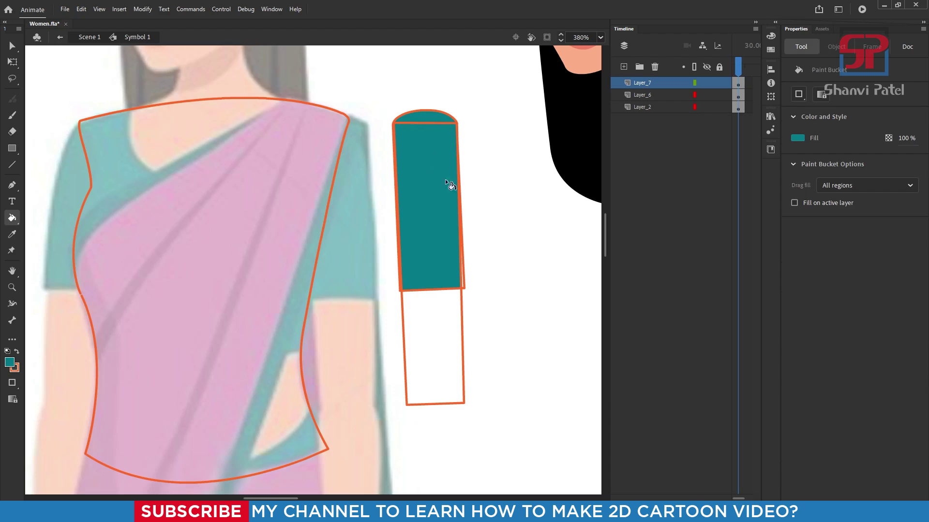
Sample the skin tone from the finished face and fill the upper-arm shape below the sleeve with it
double_click(506, 242, "ctrl")
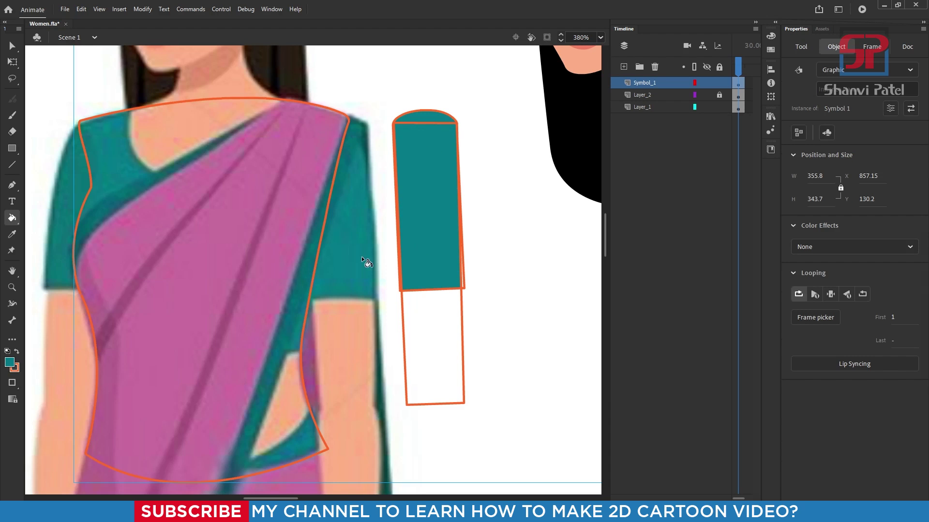
double_click(439, 229)
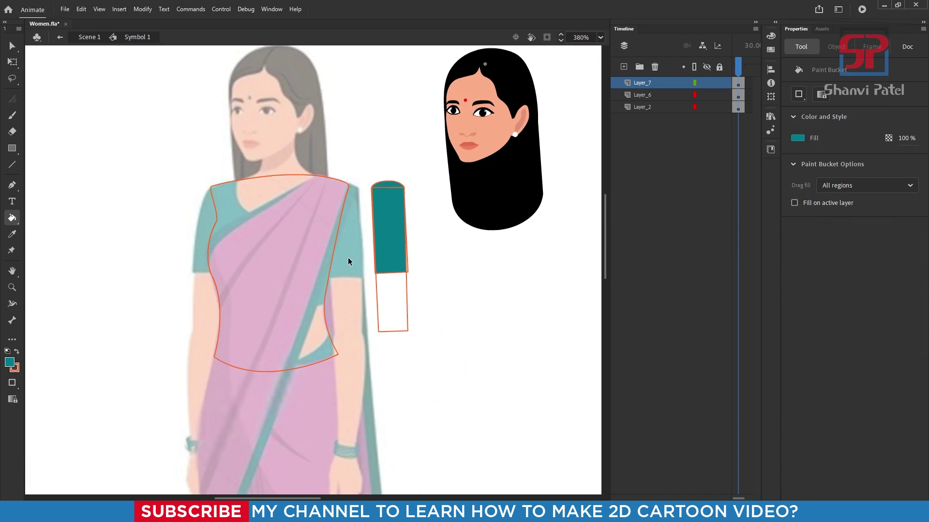
key("i")
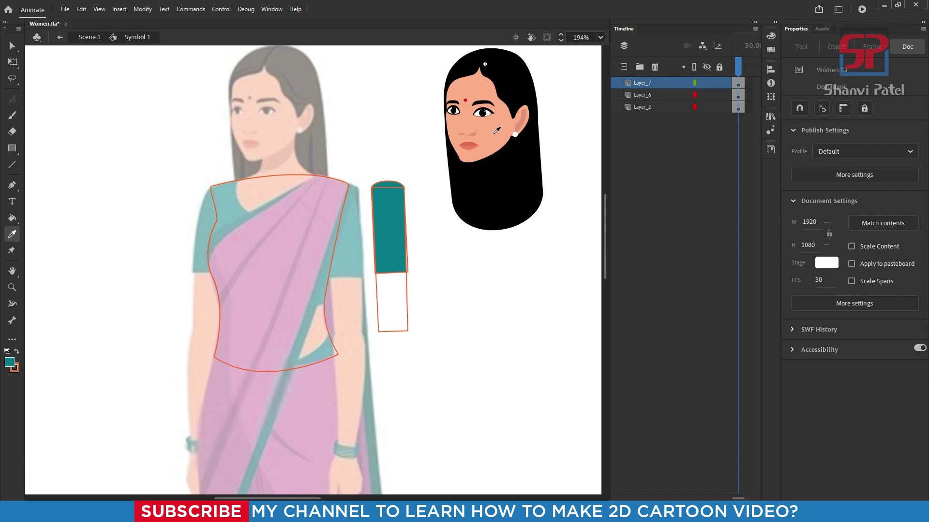
left_click(495, 130)
left_click(392, 310)
Sample the sleeve's teal and fill the narrow unfilled sliver along the sleeve's outer lower edge
scroll(393, 291, "up", 6)
left_click(12, 62)
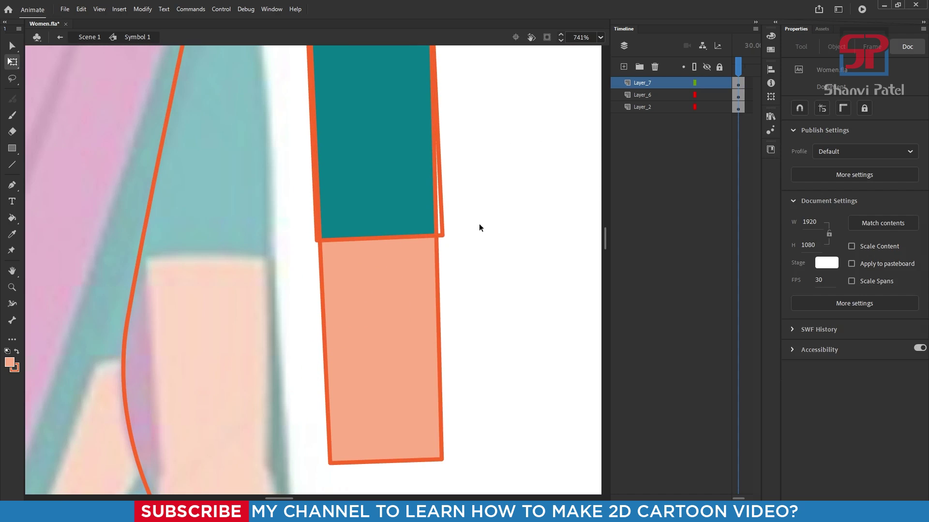
double_click(441, 224)
left_click(493, 264)
key("i")
left_click(403, 203)
left_click(440, 218)
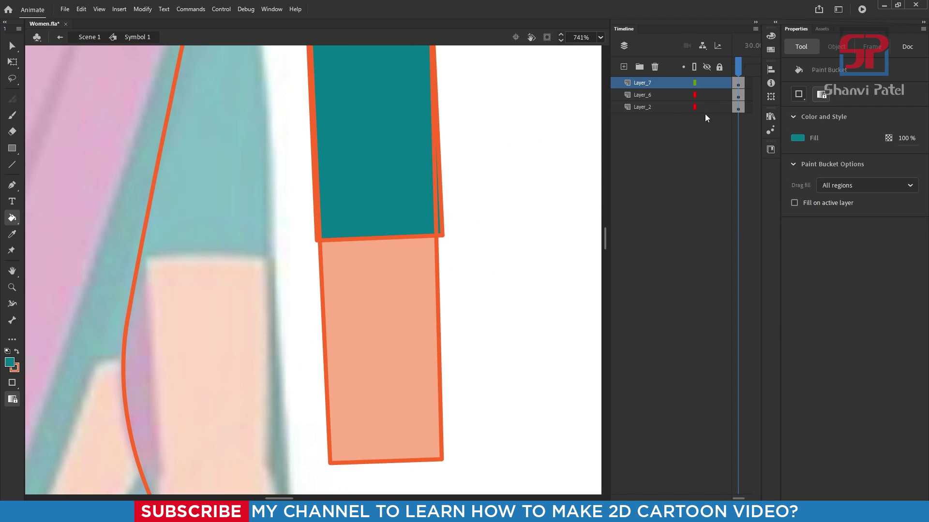
Leave the symbol for Scene 1 and lock Layer_1
double_click(505, 167)
left_click(719, 107)
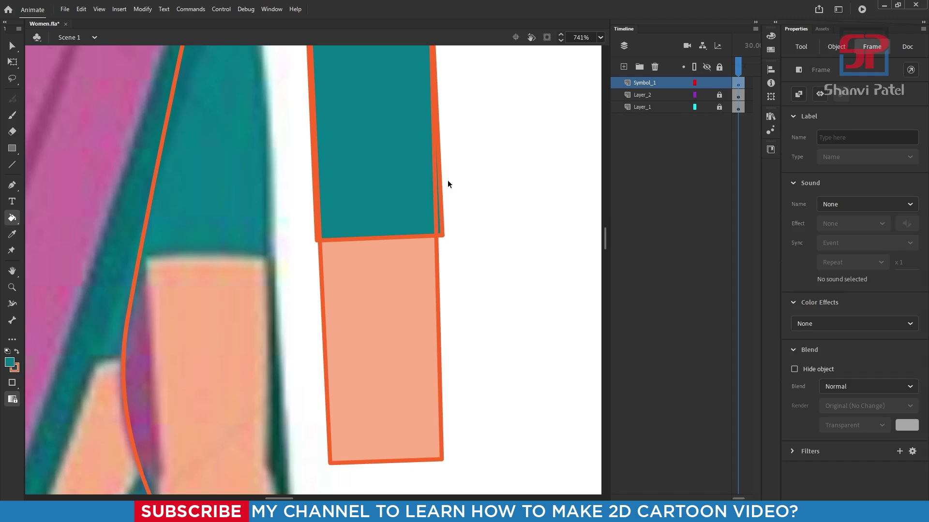
scroll(307, 199, "down", 4)
scroll(295, 133, "up", 2)
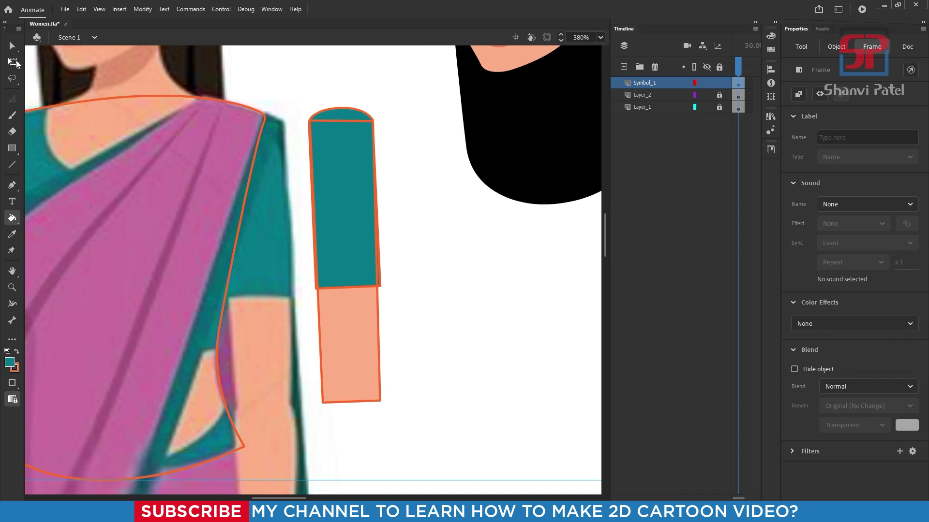
key("q")
left_click(453, 243)
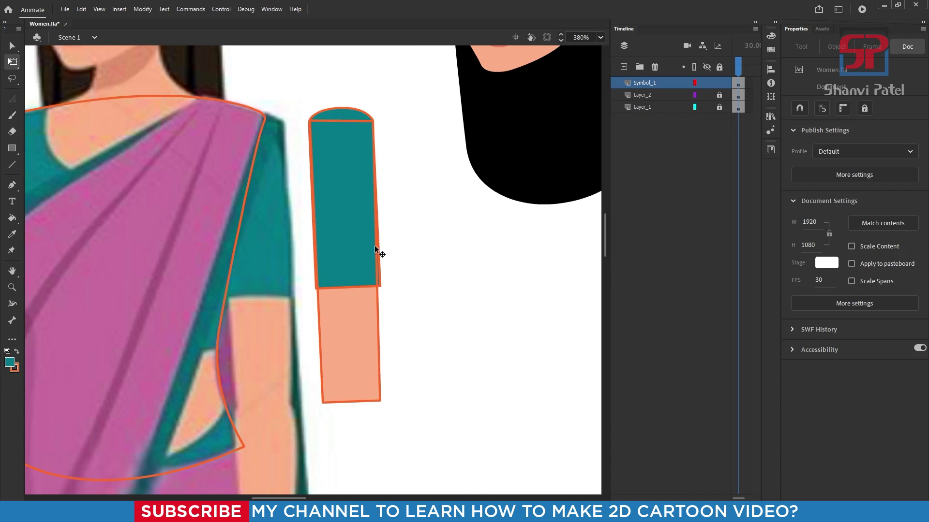
left_click_drag(255, 77, 473, 366)
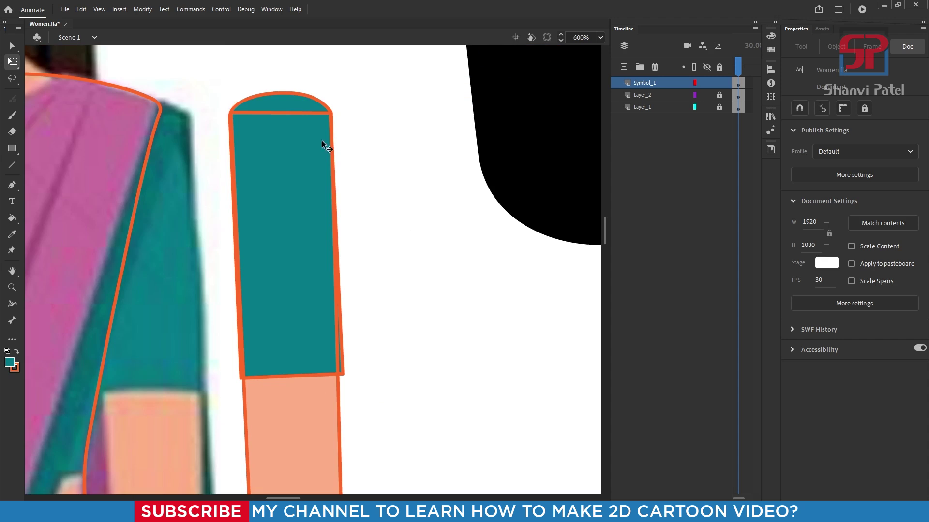
left_click(291, 147)
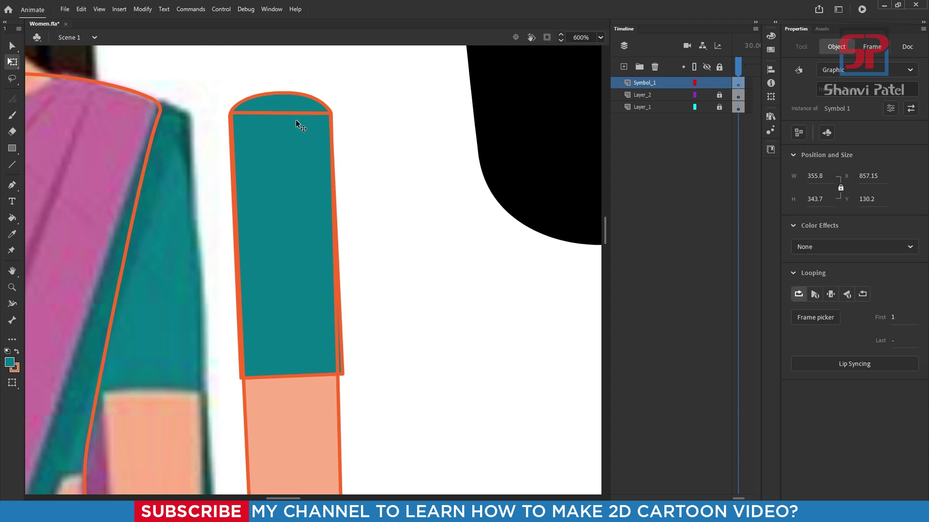
left_click(367, 153)
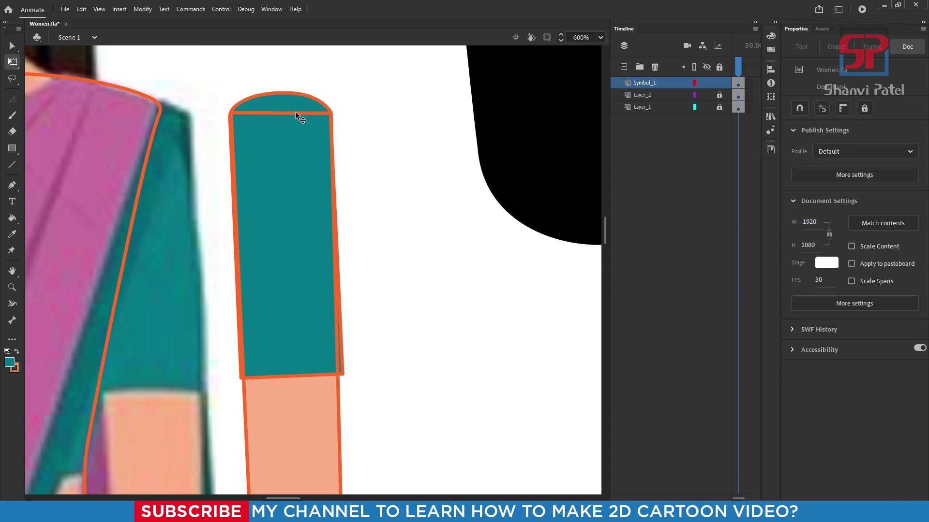
left_click_drag(297, 116, 291, 140)
key("ctrl+z")
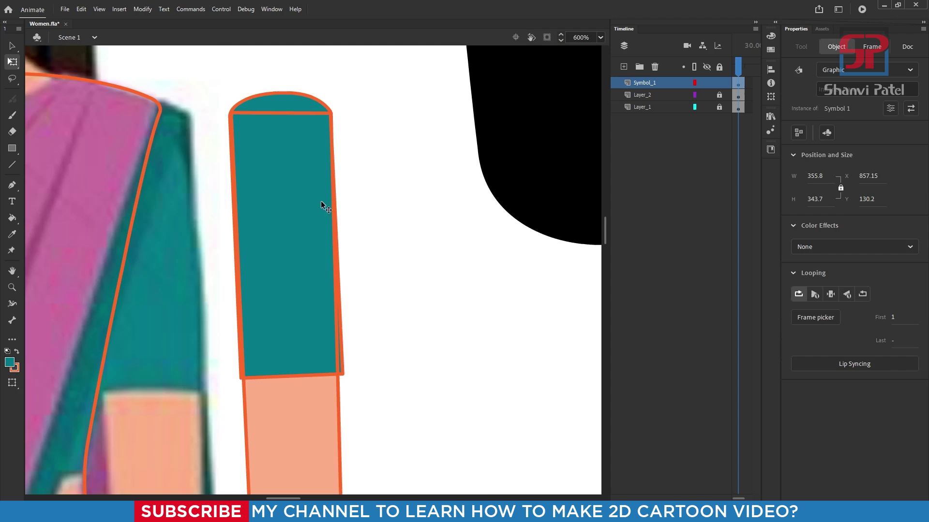
Inside the symbol, delete the horizontal line across the sleeve's top and the extra inner line along its right edge
double_click(300, 183)
left_click(298, 112)
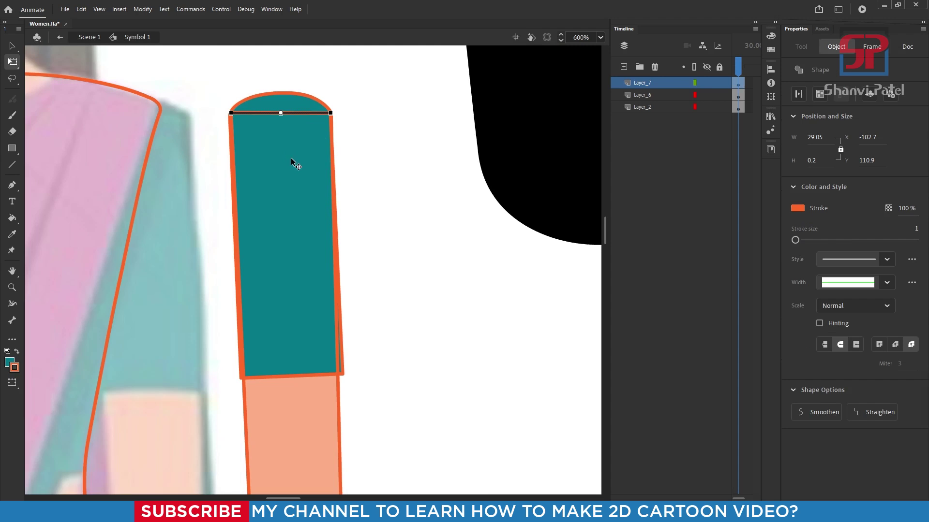
key("Delete")
left_click(336, 357)
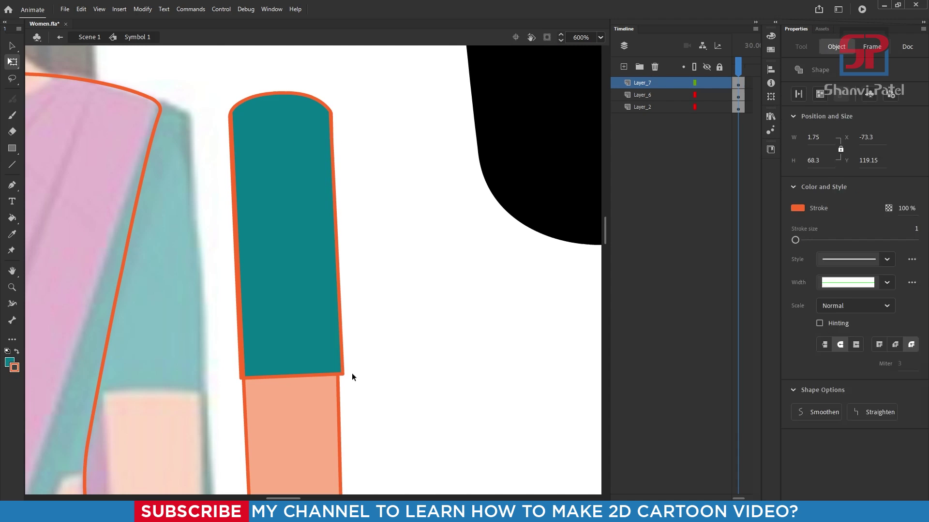
key("Delete")
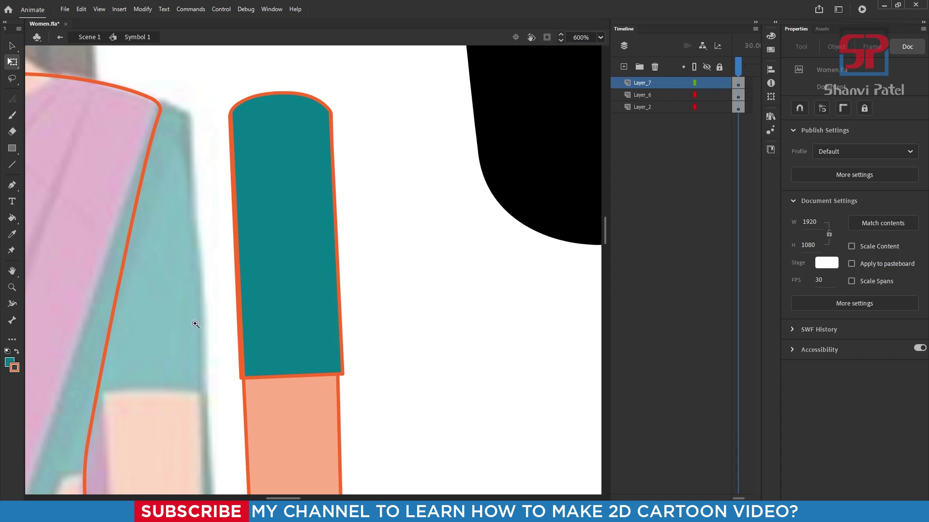
Delete the overlapping extra line along the sleeve's left edge, above the upper arm
left_click_drag(195, 324, 355, 426)
left_click_drag(263, 298, 320, 336)
left_click(261, 265)
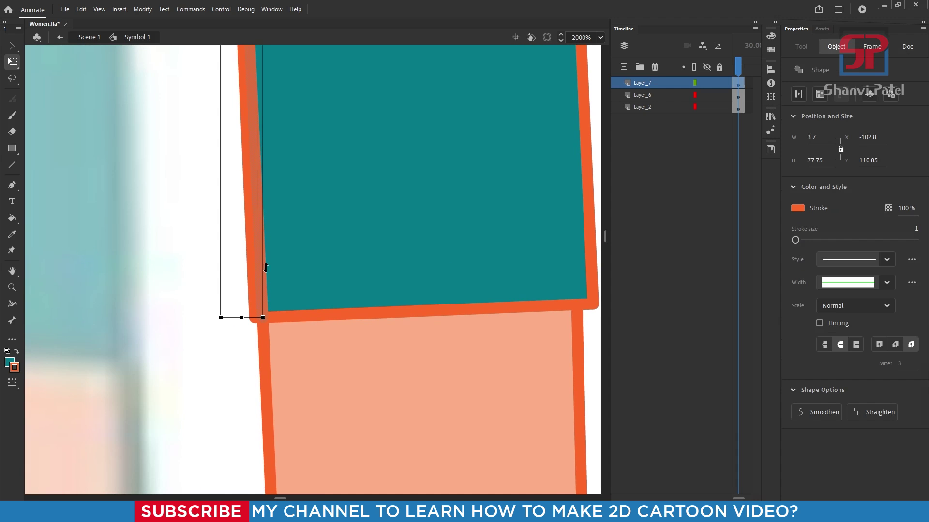
key("Delete")
scroll(362, 329, "down", 5)
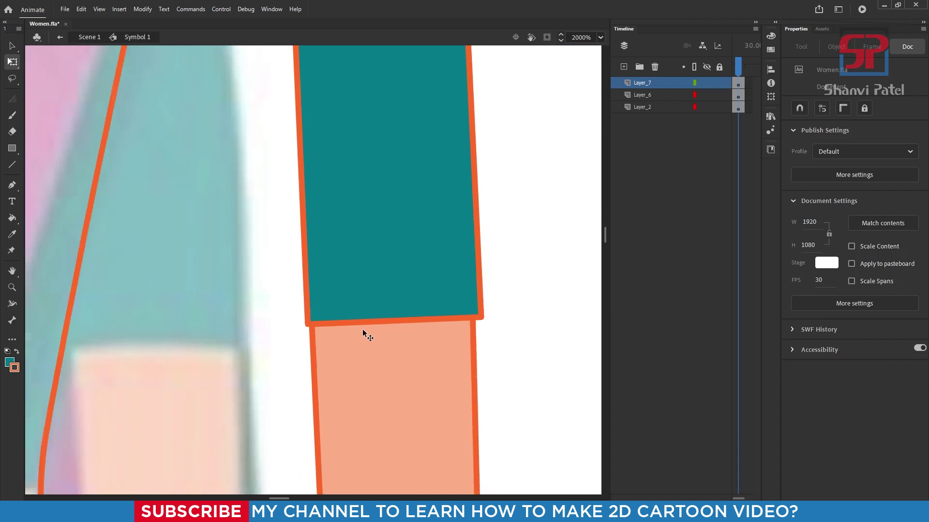
Pull the sleeve's lower-left corner slightly outward so the hem extends past the upper arm
scroll(362, 329, "up", 3)
scroll(362, 341, "up", 2)
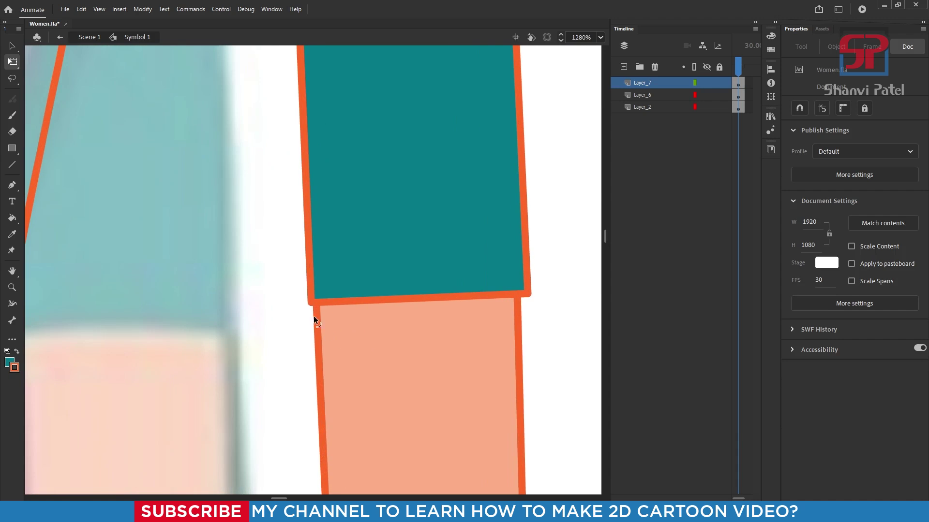
key("v")
scroll(302, 311, "up", 2)
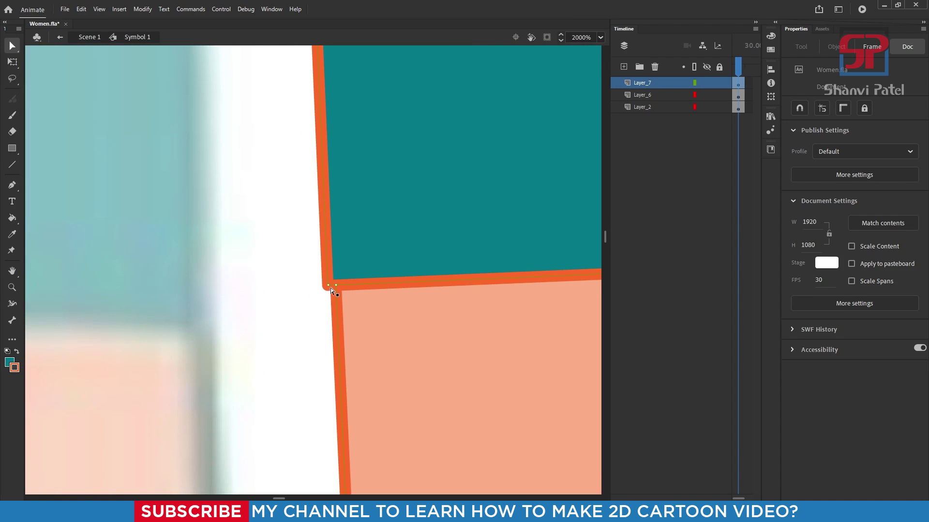
left_click_drag(329, 287, 318, 286)
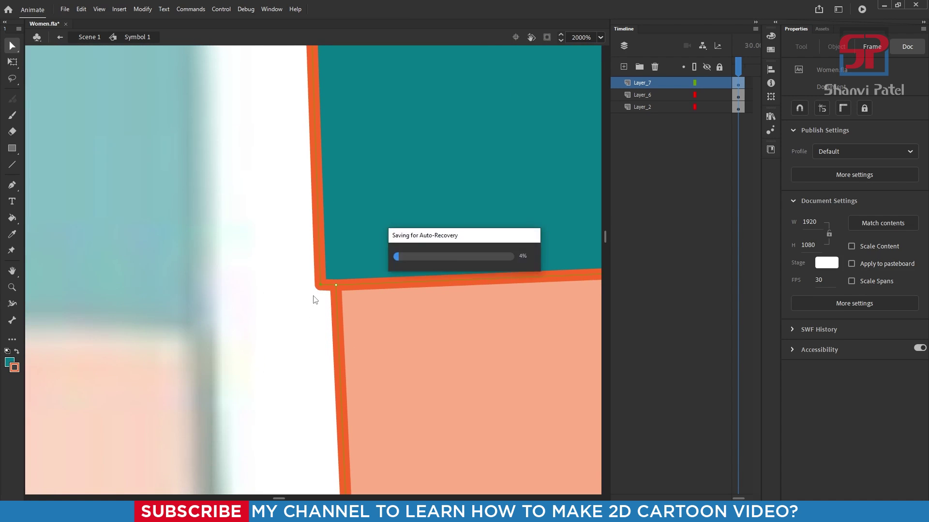
scroll(314, 299, "down", 6)
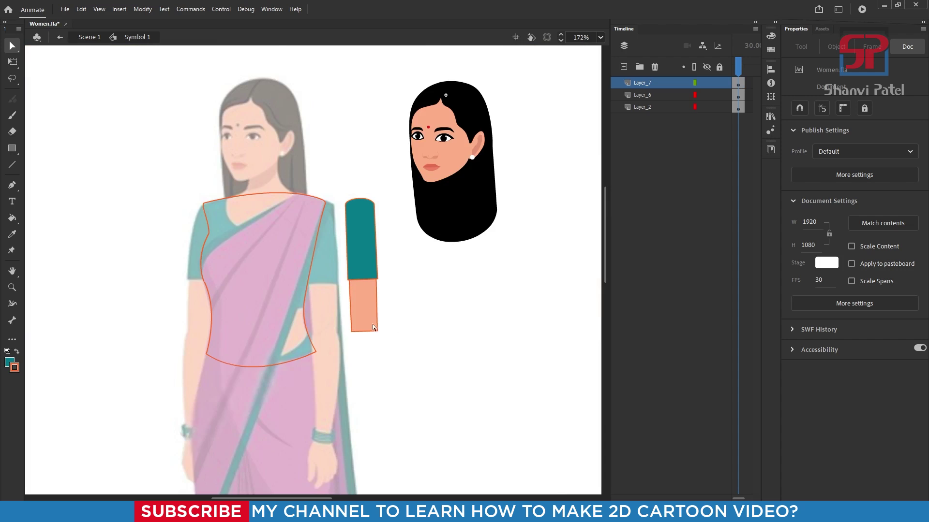
Add a new layer and trace the reference's right-hand forearm with the Pen tool as a closed outline from wrist to rounded elbow
scroll(378, 352, "up", 1)
key("space")
left_click_drag(344, 428, 393, 260)
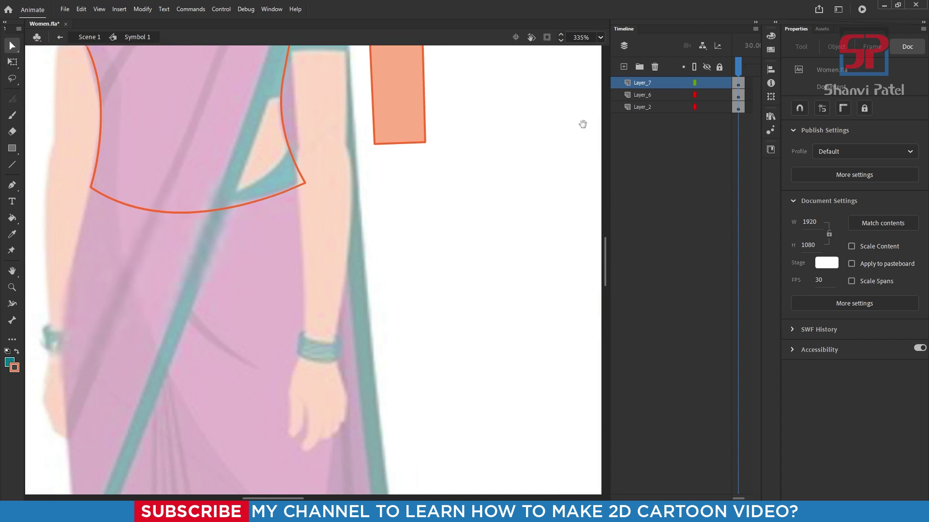
left_click(623, 67)
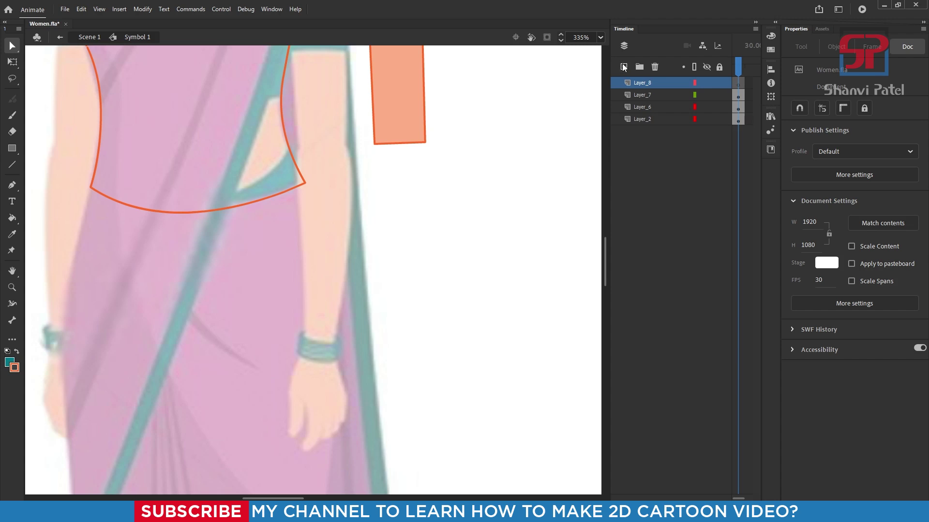
scroll(455, 256, "down", 1)
key("p")
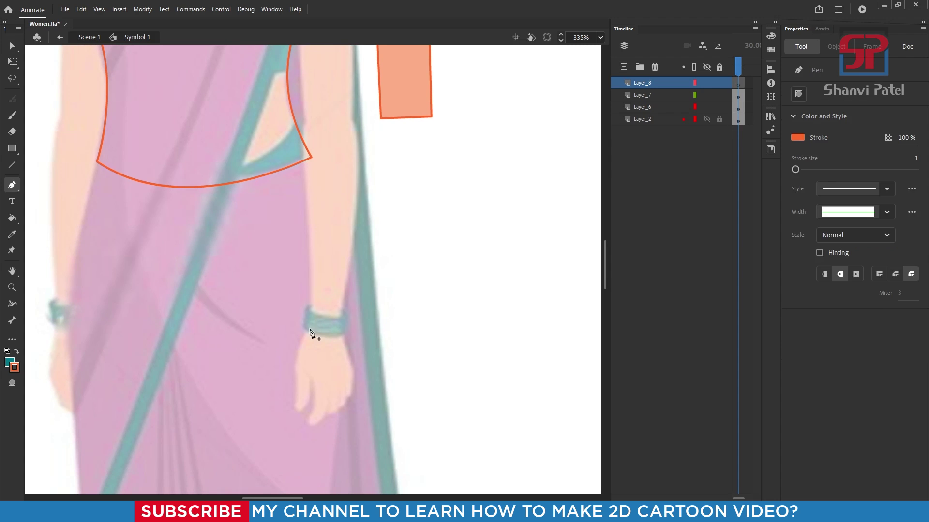
left_click(308, 333)
left_click(344, 335)
left_click_drag(351, 244, 358, 206)
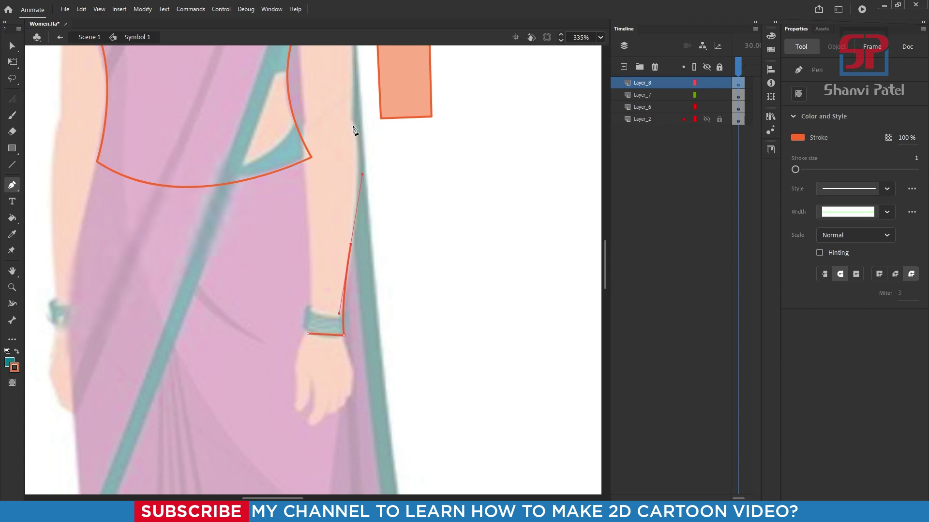
left_click_drag(352, 121, 304, 140)
left_click_drag(308, 217, 309, 235)
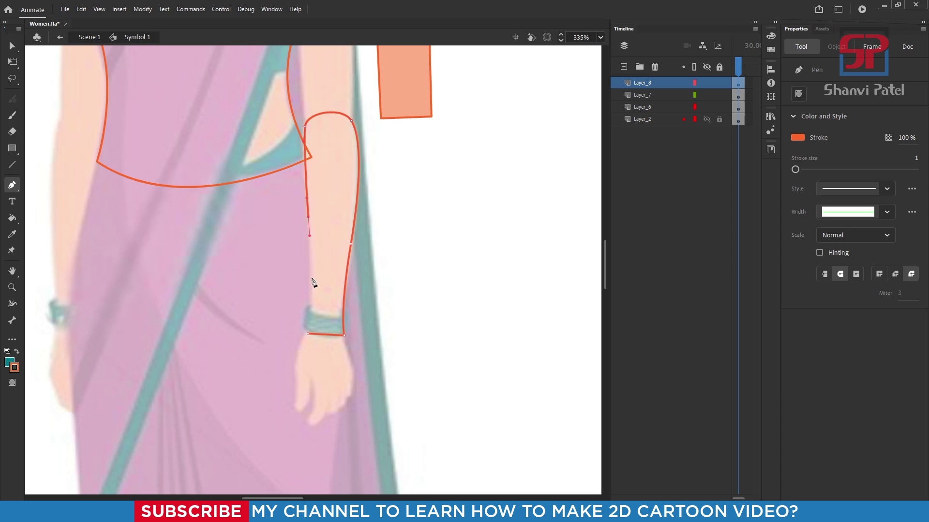
left_click_drag(307, 309, 304, 330)
Move the traced forearm outline off the reference to the empty area below the filled upper arm
left_click_drag(377, 242, 397, 286)
left_click(13, 63)
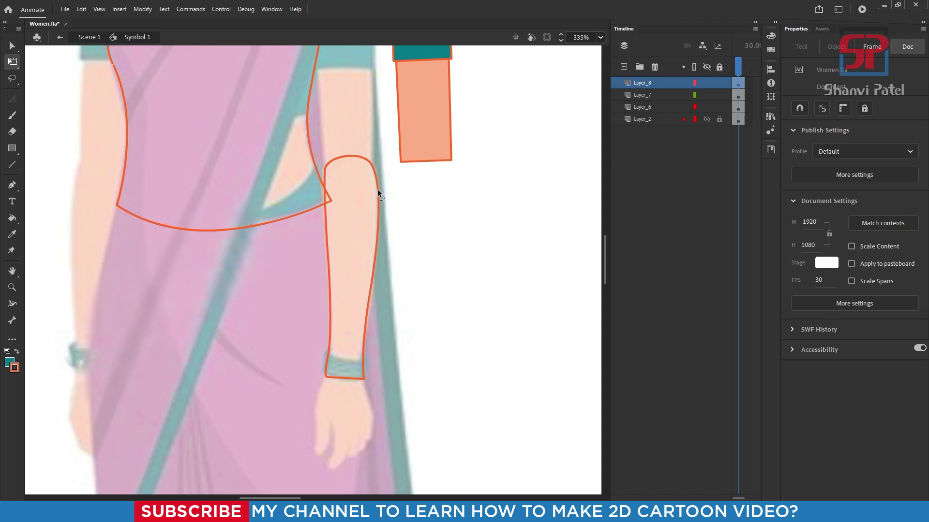
left_click(377, 190)
left_click_drag(375, 175, 486, 213)
Sample the upper arm's skin tone and fill the forearm outline with it
key("i")
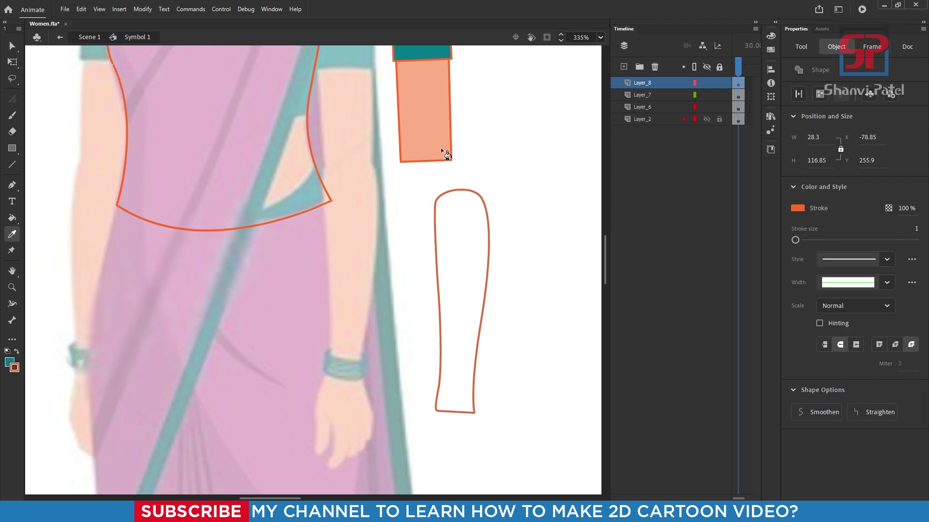
left_click(446, 155)
left_click(452, 245)
Select the whole forearm shape and set its stroke colour to black
left_click(12, 62)
left_click(455, 259)
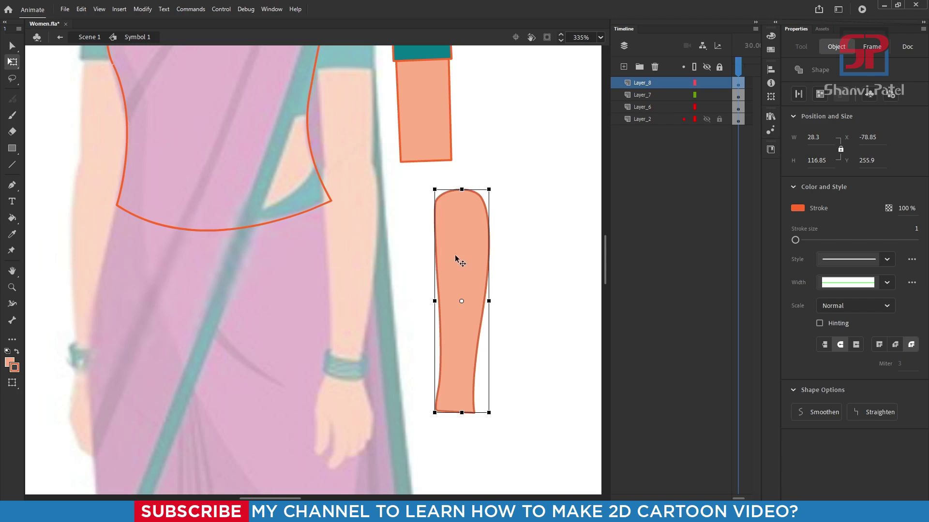
double_click(458, 259)
left_click(797, 228)
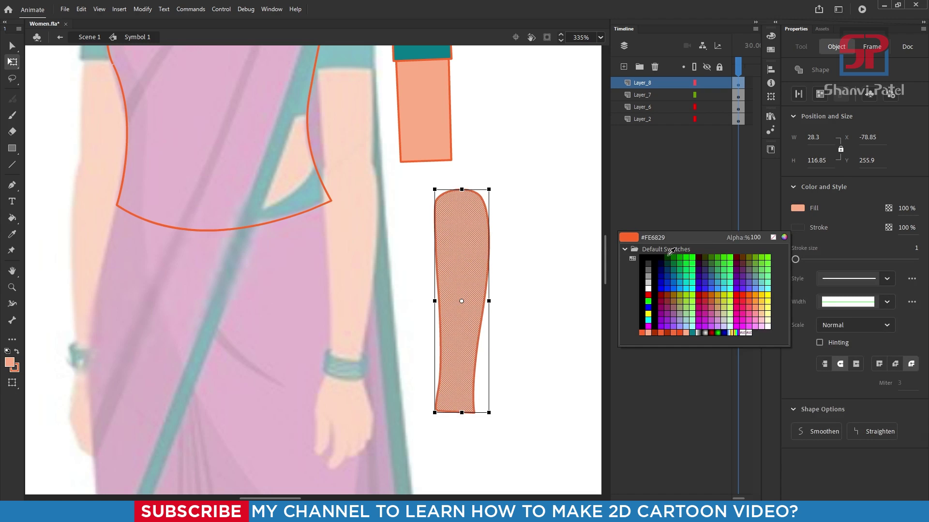
left_click(633, 249)
Select the skin-coloured upper arm with its outline and set its stroke colour to black
left_click(432, 120)
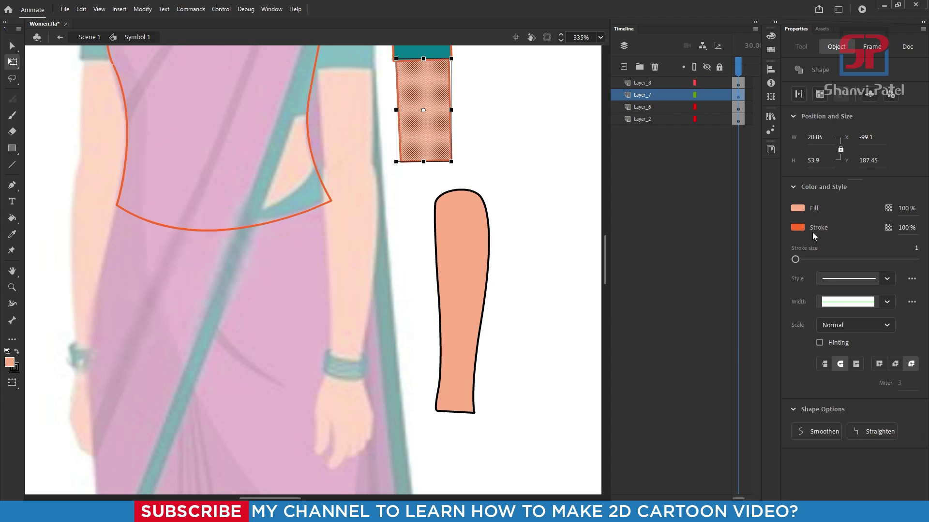
left_click(797, 227)
left_click(635, 250)
Select the teal sleeve shape above the upper arm and set its stroke colour to black
scroll(386, 153, "up", 5)
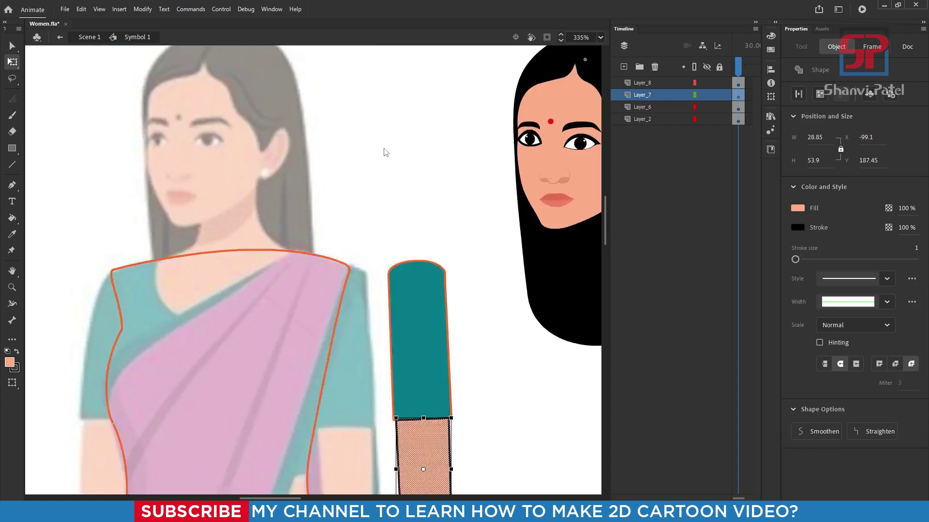
scroll(385, 153, "down", 6)
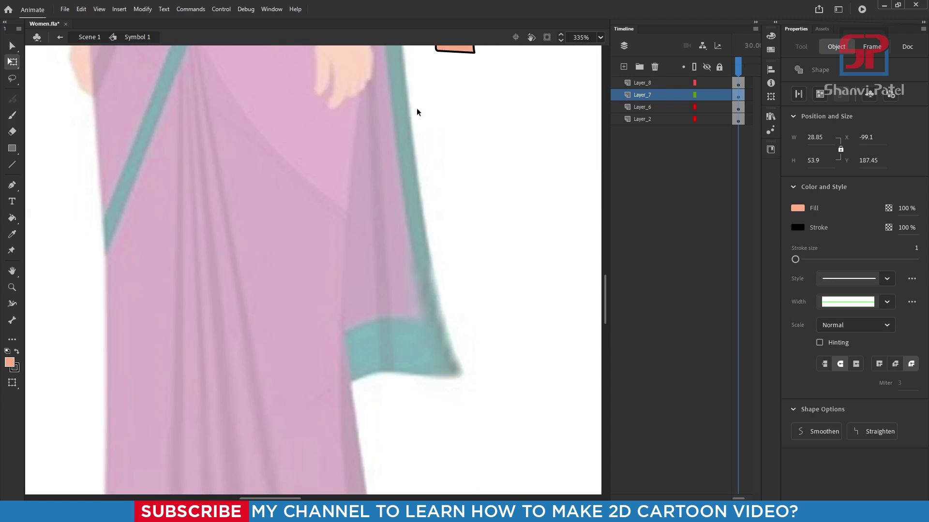
scroll(417, 112, "up", 6)
left_click(374, 193)
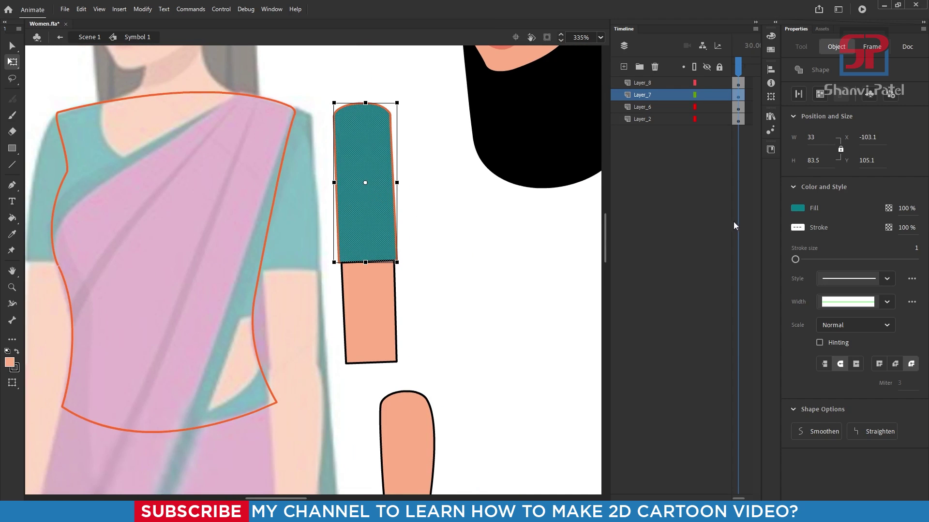
left_click(798, 228)
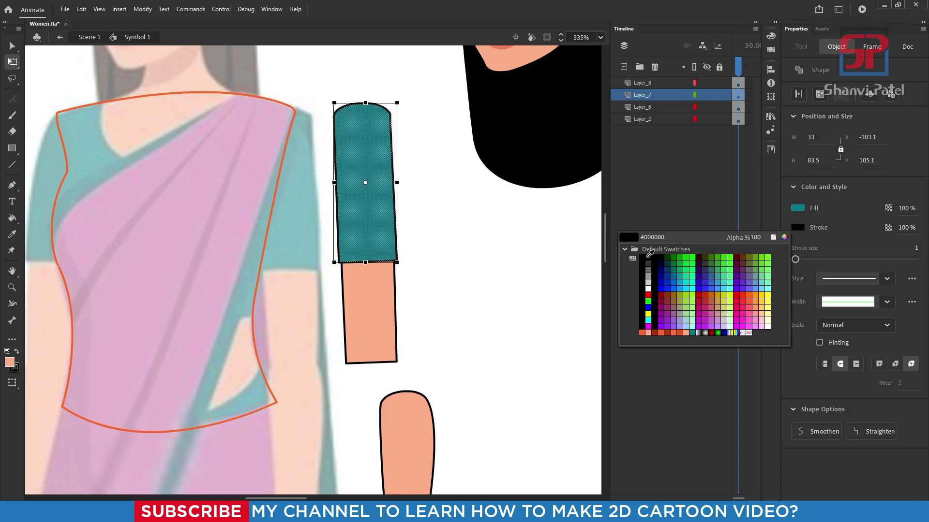
left_click(635, 250)
left_click(432, 274)
scroll(355, 242, "down", 3)
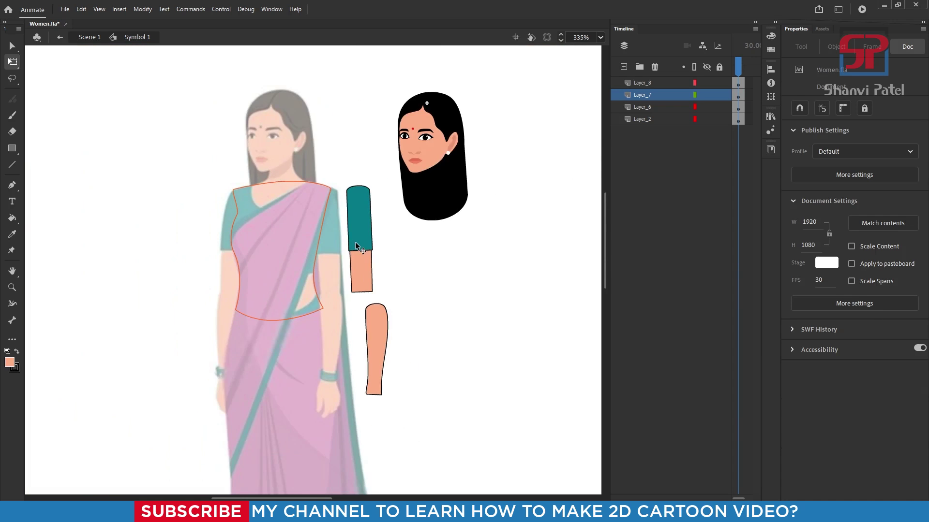
Bend the straight lower edge of the upper arm outward into a curve
scroll(363, 288, "up", 3)
left_click(363, 285)
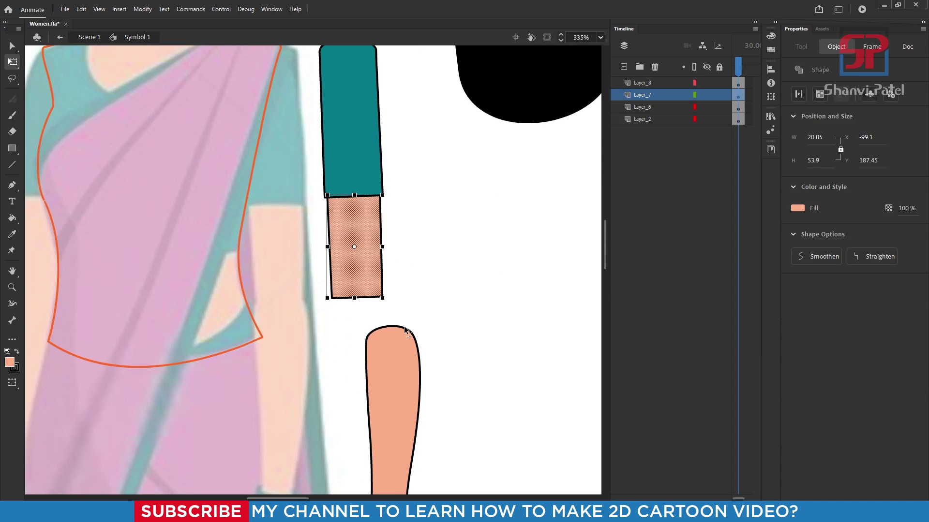
key("v")
mouse_move(357, 296)
left_mouse_down()
mouse_move(359, 305)
mouse_move(310, 308)
left_mouse_up()
key("ctrl+z")
left_click(359, 303)
double_click(358, 297)
left_click(358, 302)
Adjust both curve handles of the upper arm's lower edge to give it a fuller, even rounding
scroll(361, 314, "up", 3)
key("a")
left_click(275, 265)
left_click(275, 265)
left_click_drag(379, 289, 404, 306)
left_click_drag(309, 309, 295, 318)
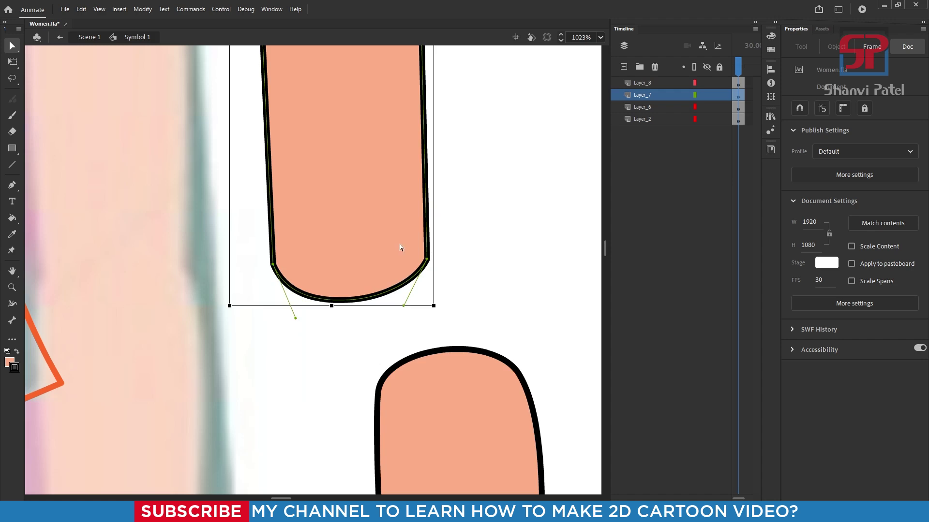
scroll(400, 248, "down", 5)
scroll(414, 256, "up", 2)
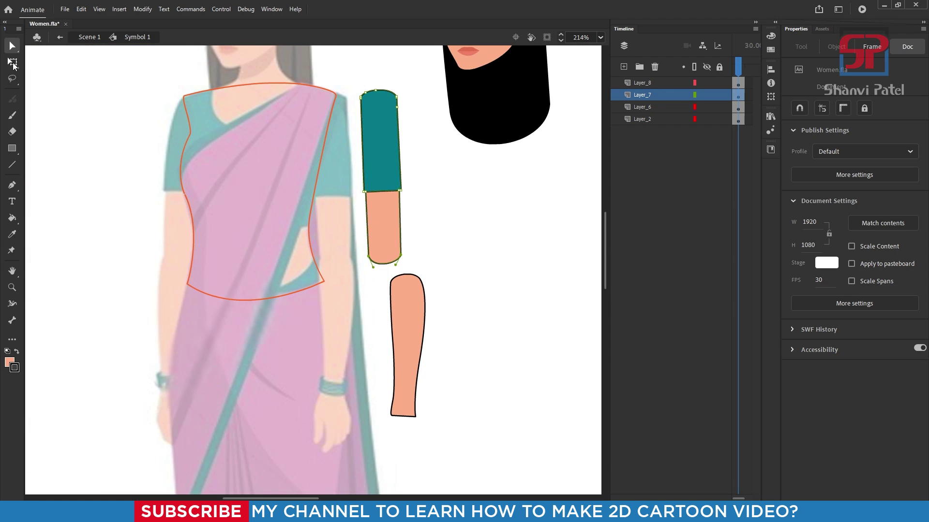
Select the whole sleeve and upper arm together and convert them to one Graphic symbol
left_click(12, 62)
double_click(440, 182)
double_click(382, 158)
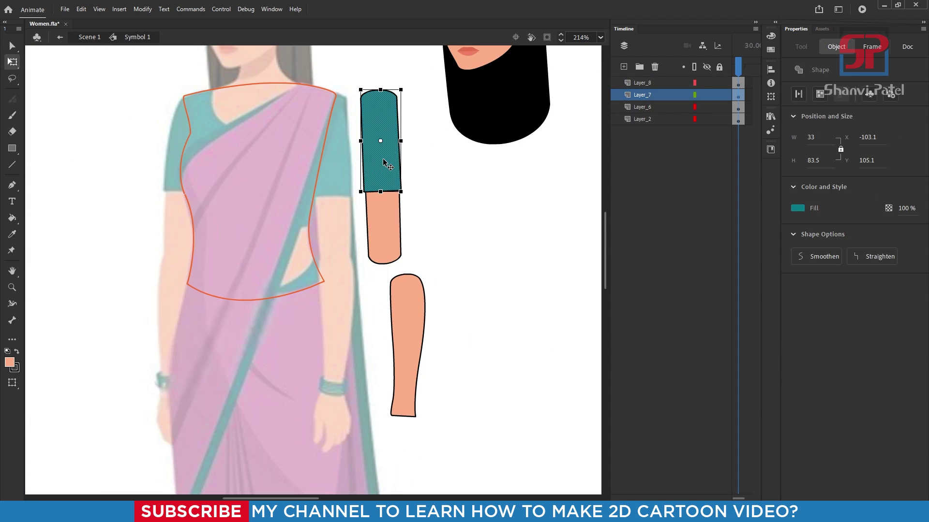
double_click(384, 163)
left_click_drag(410, 64, 359, 265)
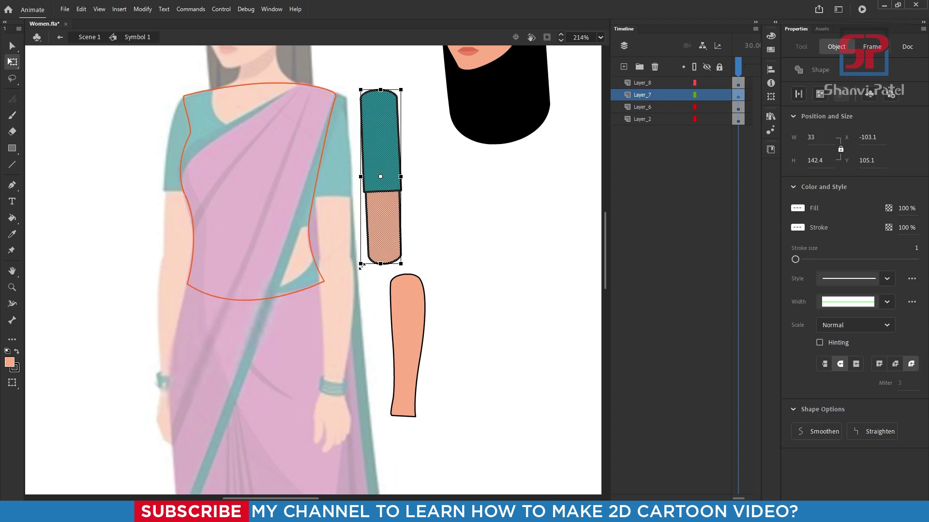
key("F8")
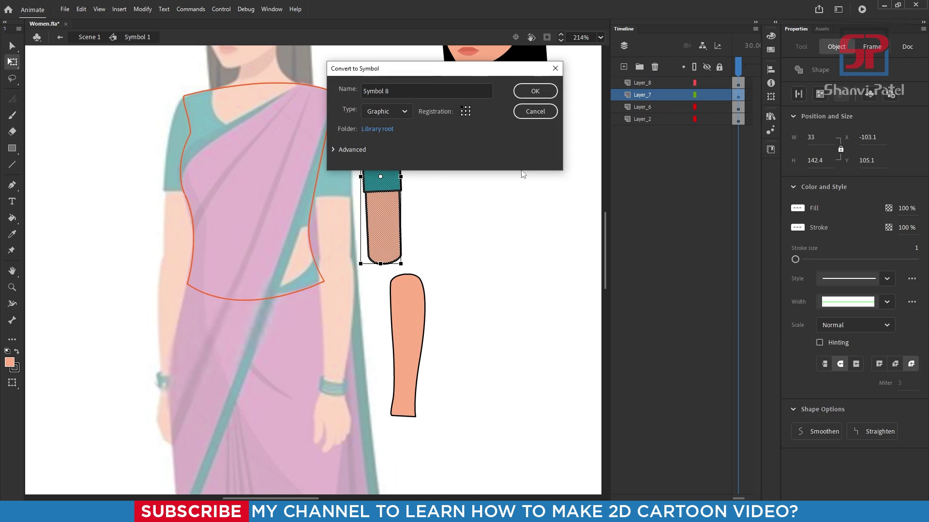
left_click(527, 90)
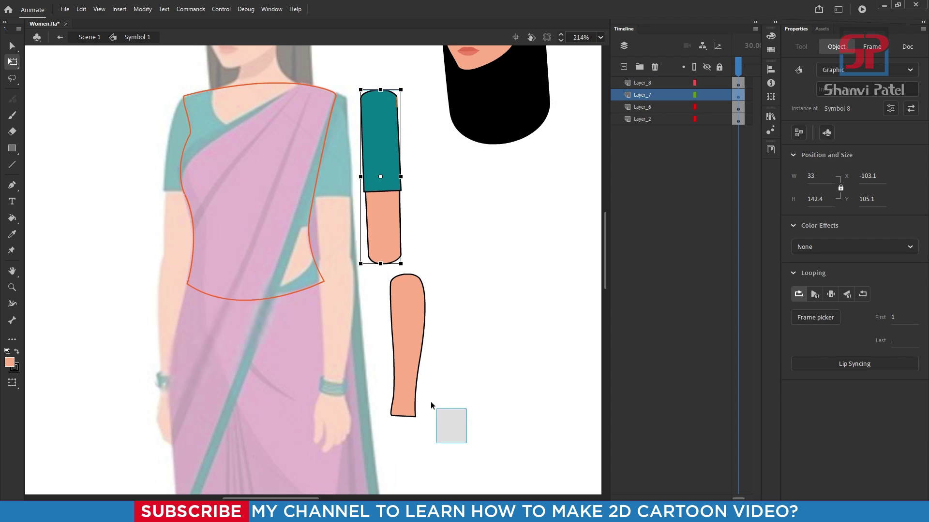
Convert the forearm to its own Graphic symbol and move it up so the elbow overlaps the upper arm's rounded end
left_click_drag(431, 406, 377, 270)
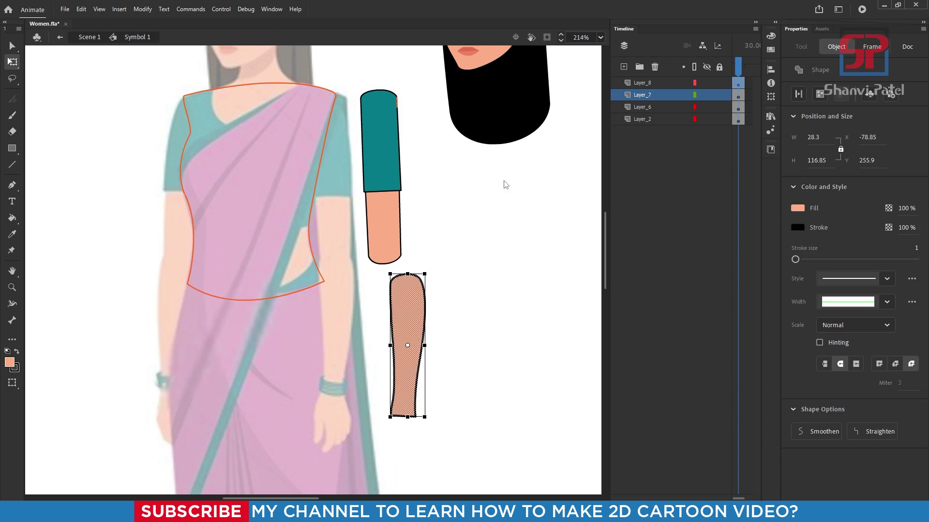
key("F8")
left_click(530, 91)
left_click(491, 362)
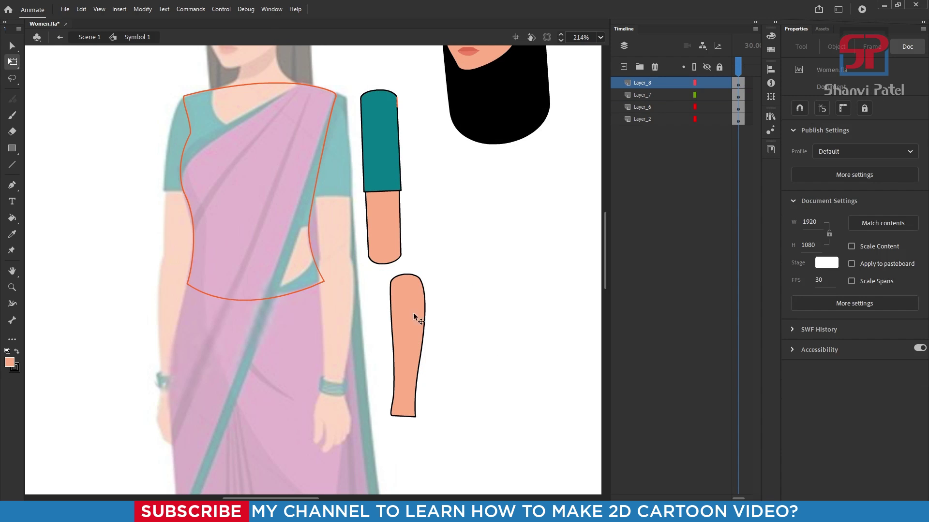
left_click_drag(406, 303, 385, 275)
Open the forearm symbol for editing and bend its straight wrist edge downward into a curve
scroll(395, 391, "up", 3)
double_click(380, 378)
scroll(367, 397, "up", 4)
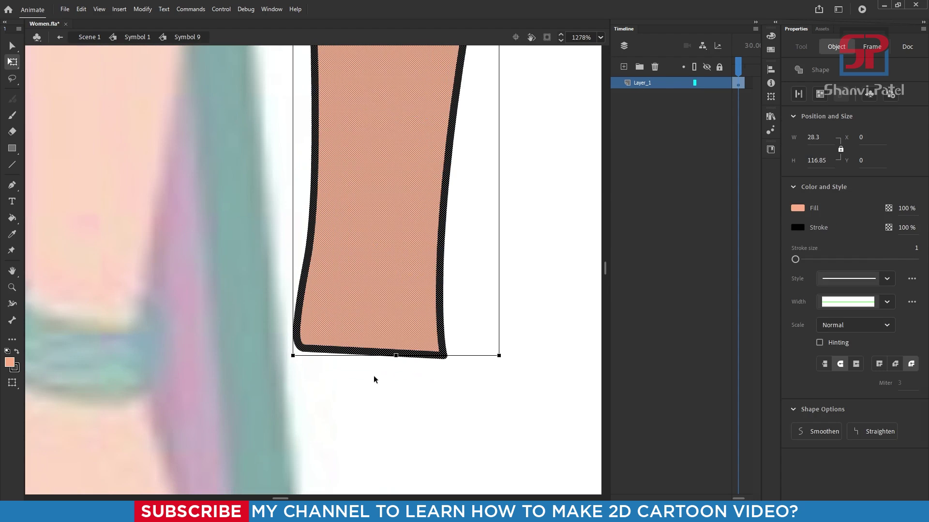
left_click(370, 402)
key("v")
left_click_drag(369, 353, 371, 385)
Adjust the anchor point and curve handles at the wrist edge to smooth the forearm's rounded end
key("a")
left_click(305, 356)
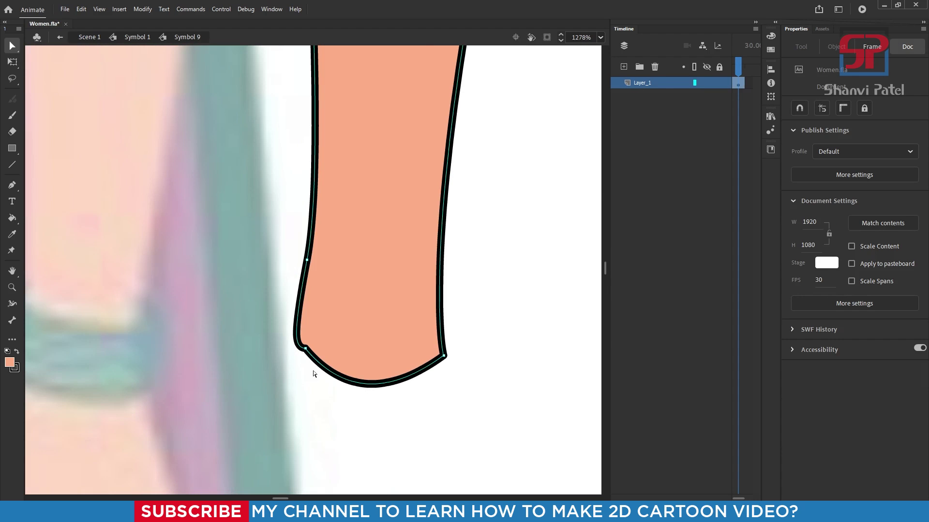
key("p")
left_click(306, 349)
key("a")
left_click_drag(305, 347, 302, 355)
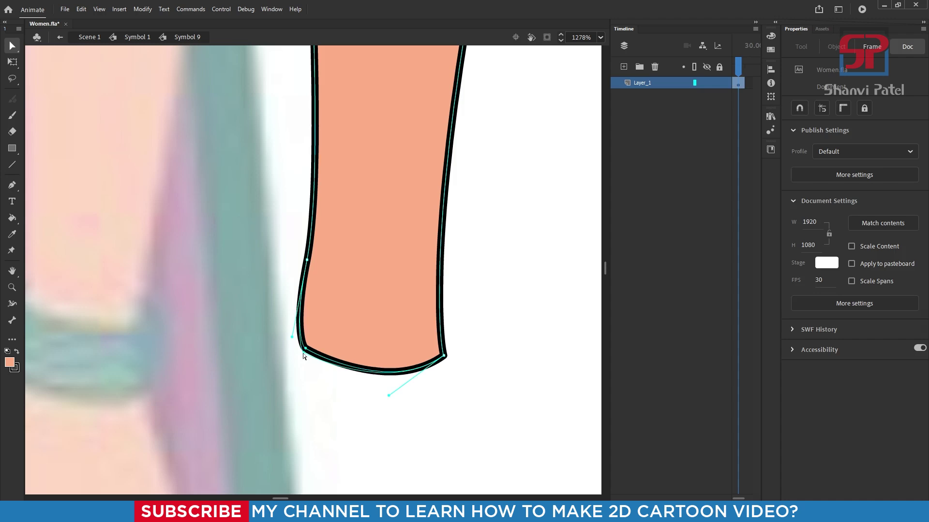
left_click_drag(390, 396, 384, 429)
left_click(495, 403)
scroll(431, 353, "down", 4)
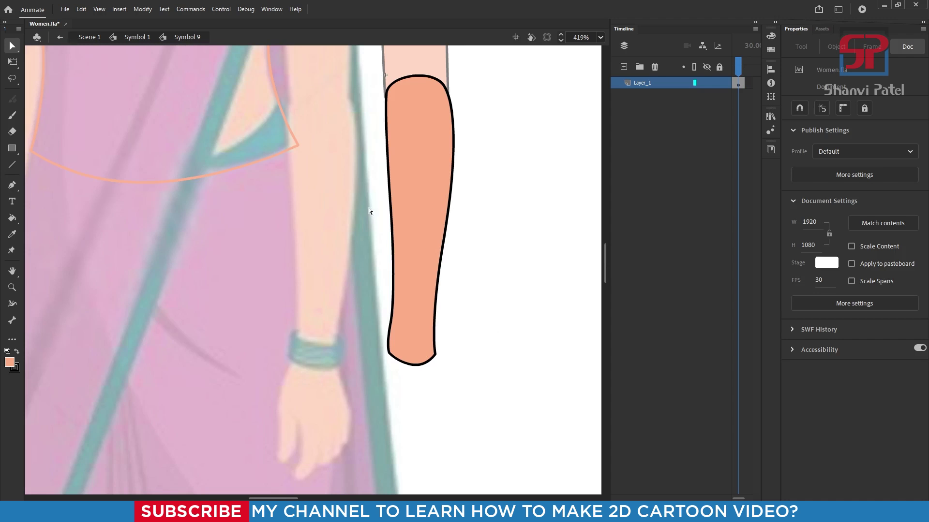
Add a new layer in the forearm symbol and trace the reference bracelet's upper rim as an open Pen curve with hooked ends
left_click_drag(325, 371, 307, 301)
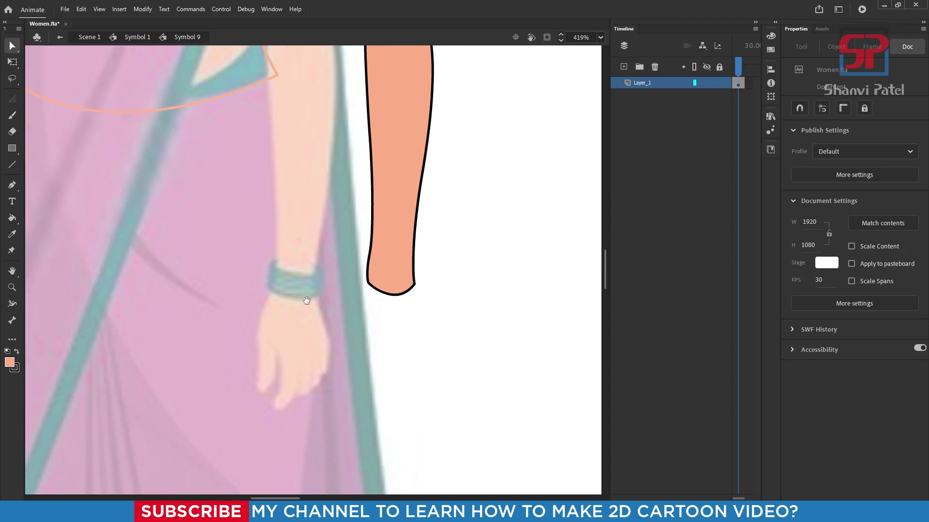
left_click_drag(174, 139, 549, 452)
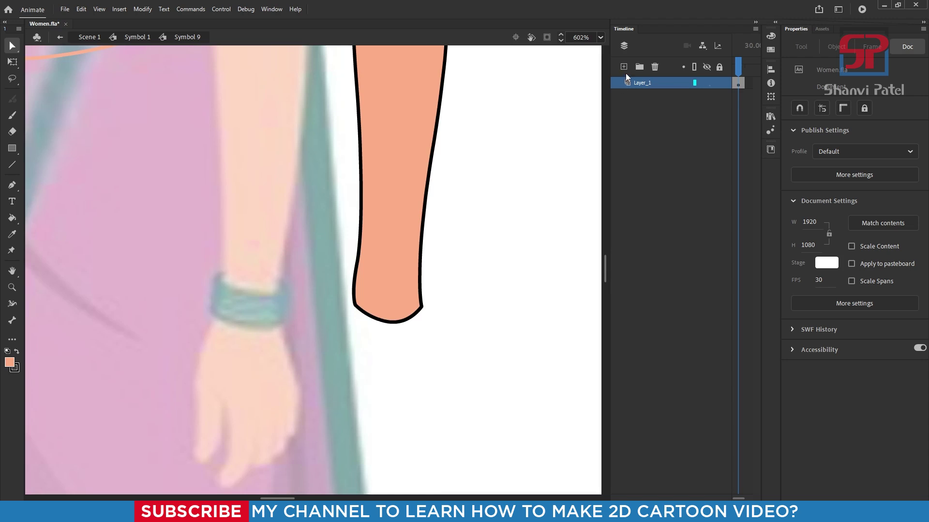
left_click(623, 67)
key("p")
mouse_move(279, 295)
left_mouse_down()
mouse_move(218, 283)
mouse_move(225, 268)
left_mouse_up()
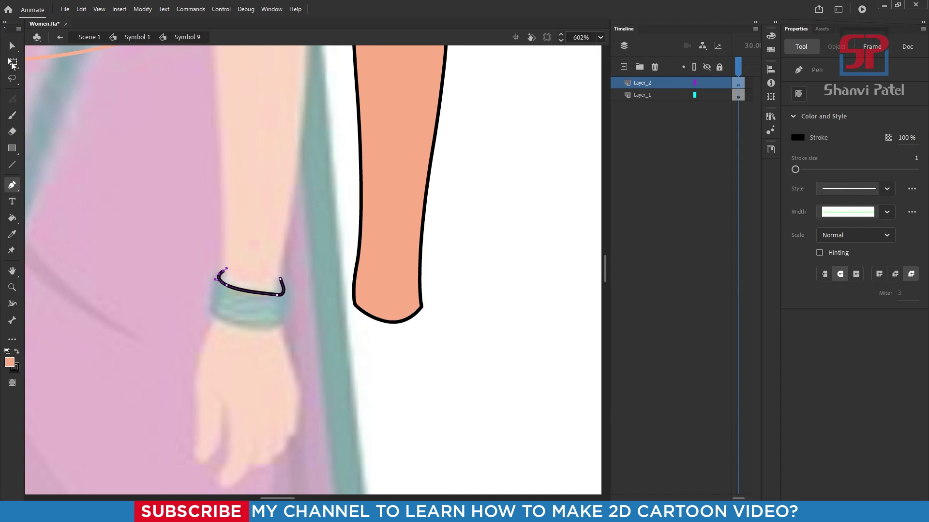
Set the traced bangle curve's stroke colour to navy blue and its stroke size to 3
left_click(8, 59)
left_click(799, 209)
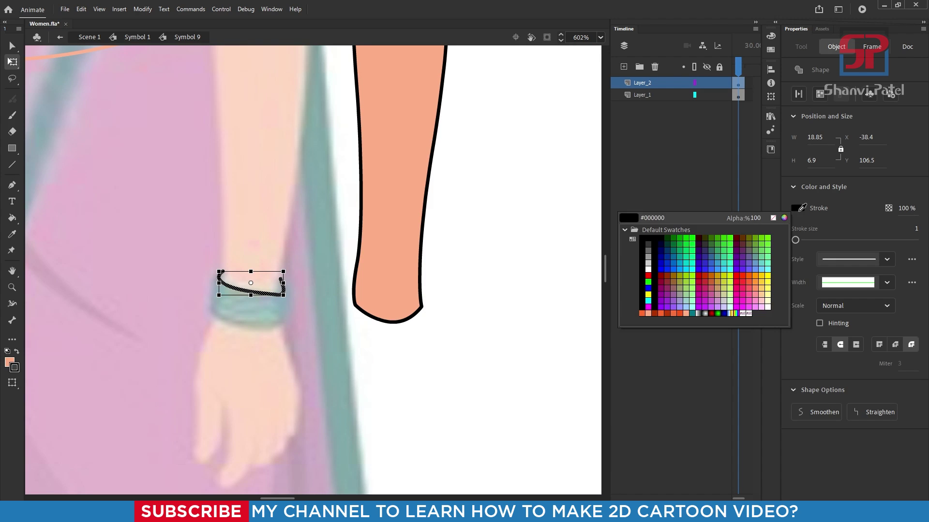
left_click(667, 254)
left_click_drag(795, 240, 798, 242)
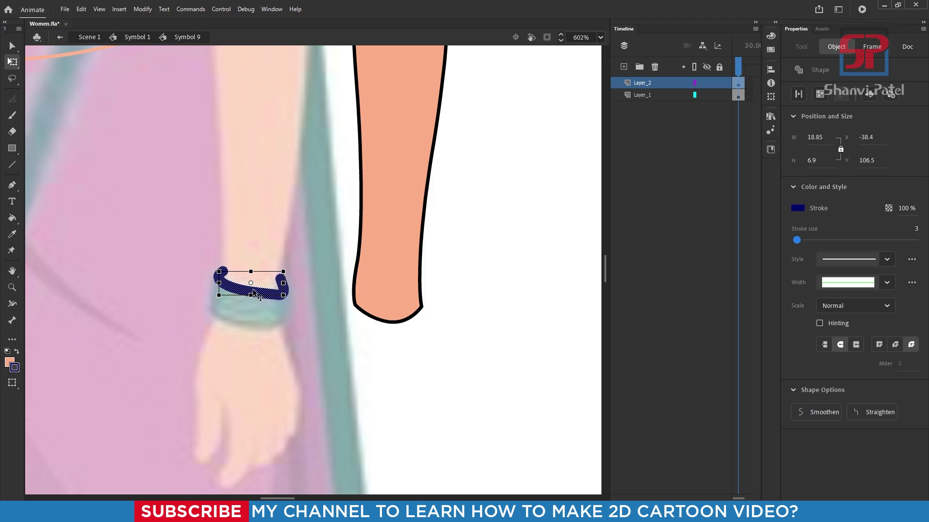
Move the navy bangle curve off the reference onto the forearm just above the wrist
left_click(278, 298)
double_click(278, 298)
left_click_drag(278, 296, 332, 293)
key("ctrl+z")
mouse_move(242, 289)
left_mouse_down()
mouse_move(375, 261)
mouse_move(380, 244)
mouse_move(415, 228)
left_mouse_up()
Adjust the bangle curve's anchor points and handles so it wraps smoothly around both sides of the forearm
scroll(430, 242, "up", 4)
key("a")
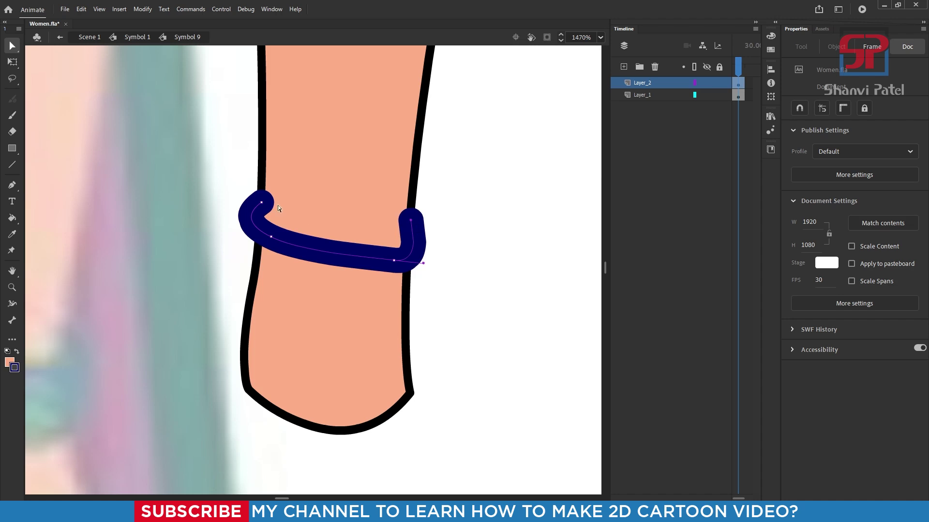
left_click_drag(262, 202, 256, 199)
left_click_drag(271, 236, 265, 243)
left_click_drag(363, 257, 363, 267)
left_click_drag(411, 220, 417, 218)
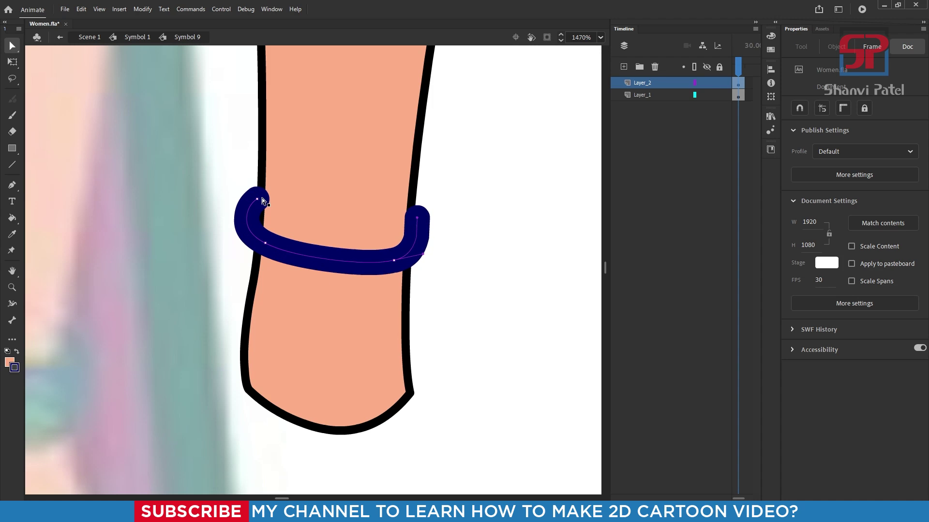
left_click_drag(257, 199, 253, 198)
left_click_drag(265, 242, 267, 249)
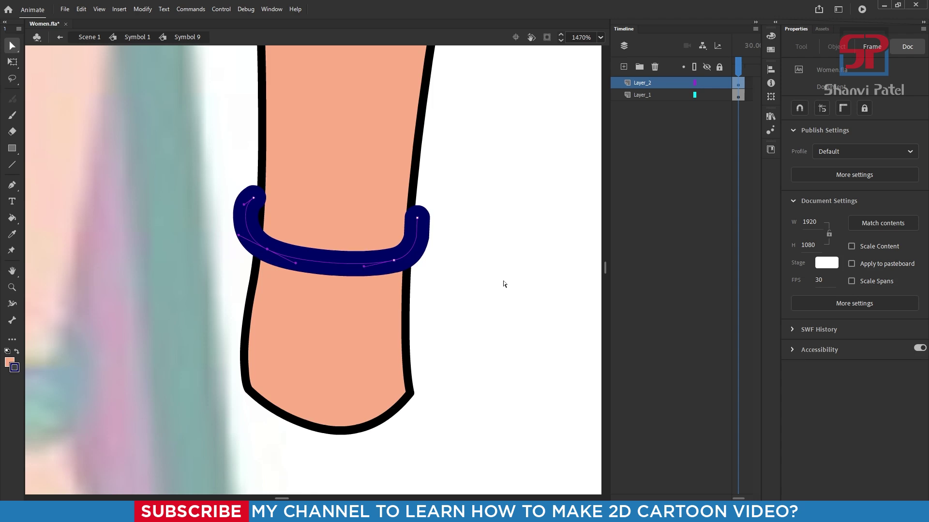
Duplicate the bangle twice below the original to form three stacked bangles, and return to the full figure's symbol
scroll(376, 273, "down", 3)
key("q")
left_click(356, 268)
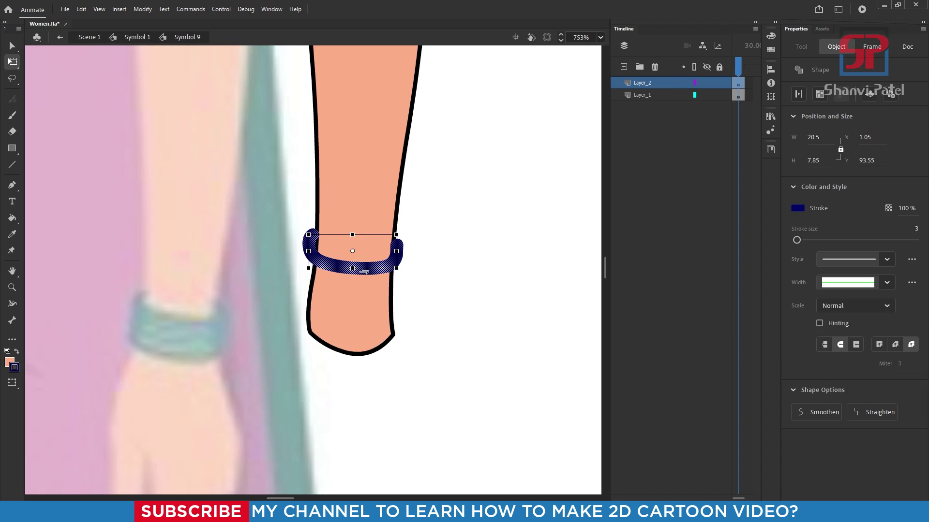
scroll(365, 269, "up", 3)
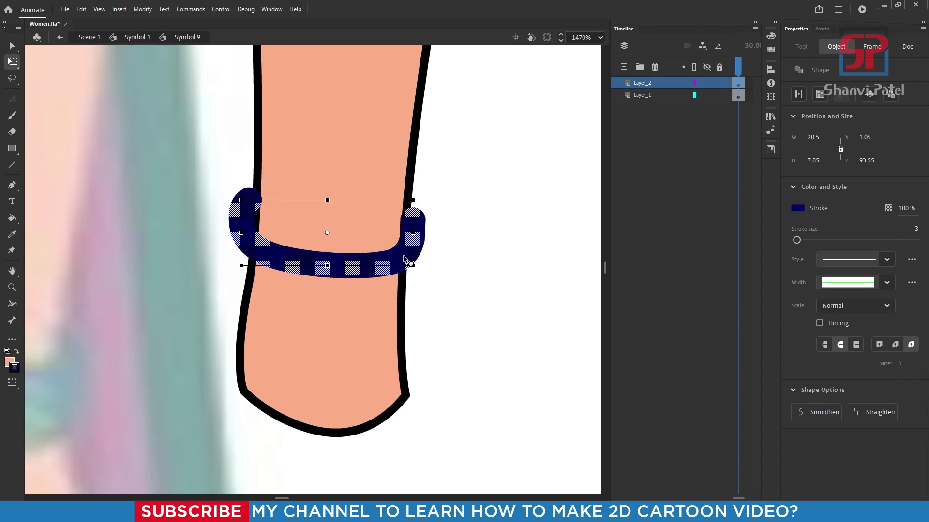
left_click_drag(403, 260, 410, 315)
left_click(469, 284)
scroll(436, 281, "down", 8)
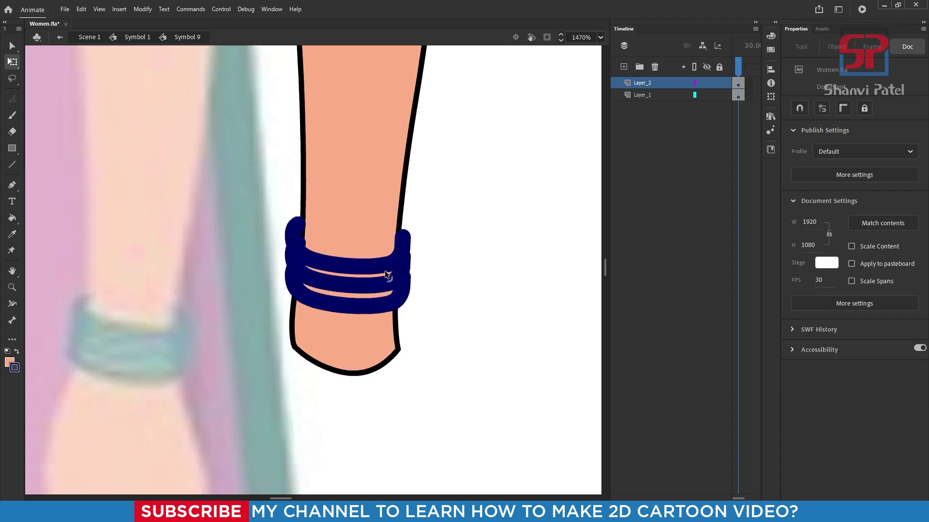
scroll(382, 284, "up", 4)
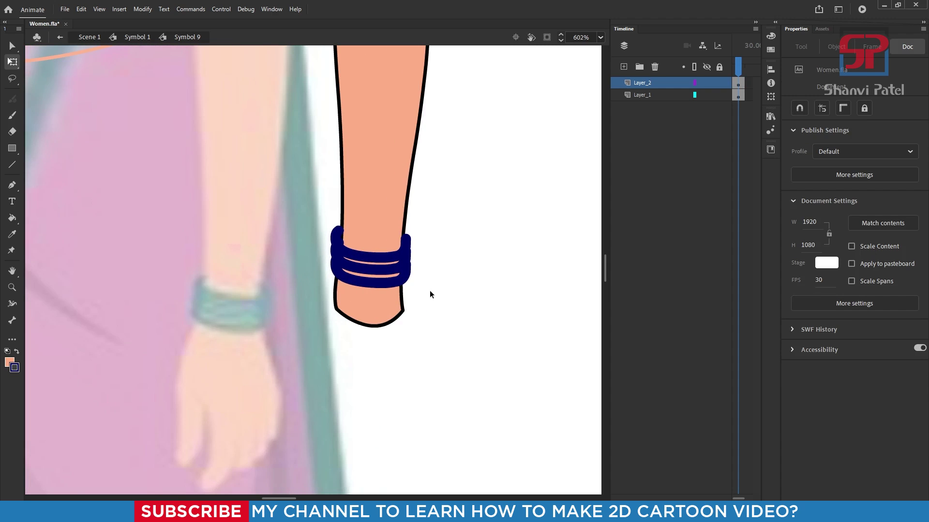
double_click(449, 282)
scroll(423, 292, "down", 4)
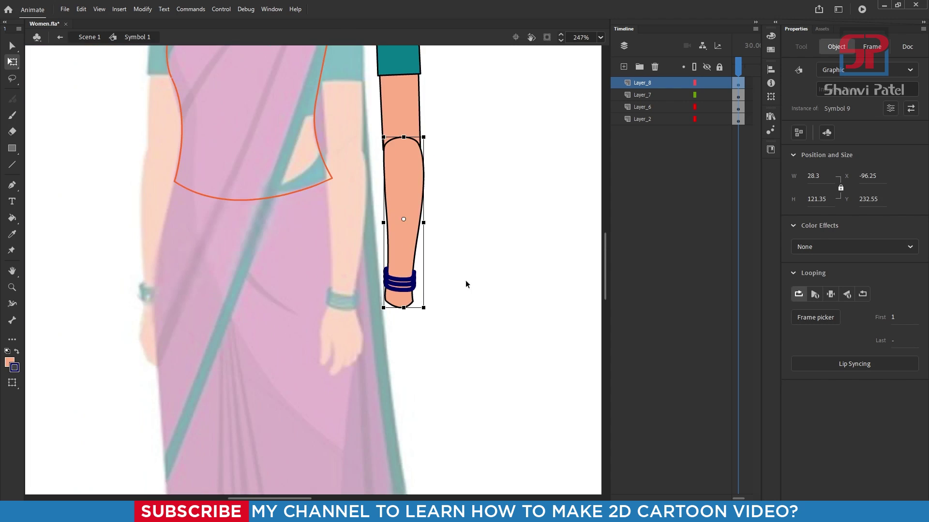
left_click(419, 267)
scroll(418, 268, "down", 3)
left_click_drag(448, 296, 414, 107)
scroll(416, 104, "up", 3)
left_click(475, 180)
Inside the upper arm symbol, recolour the short orange stroke on the sleeve's edge to black and return to the full figure's symbol
left_click(413, 141)
scroll(411, 145, "up", 7)
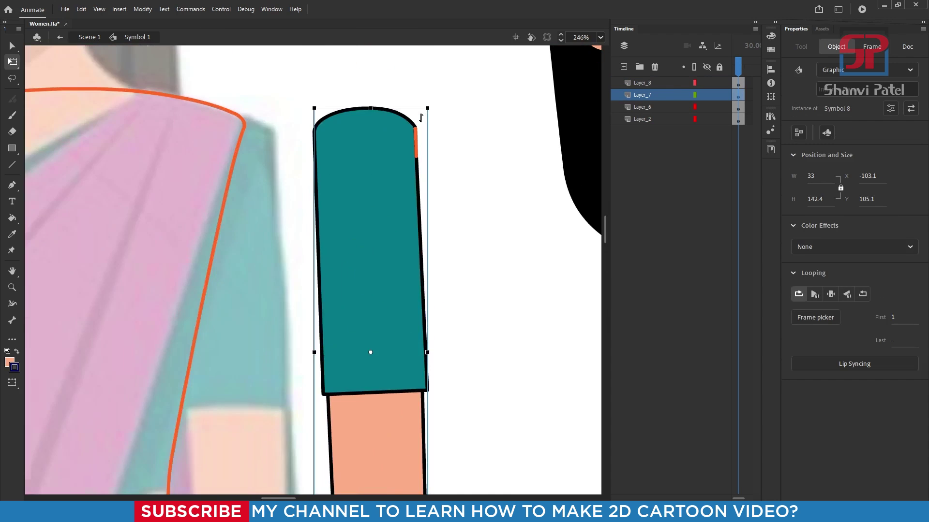
double_click(404, 161)
left_click(406, 151)
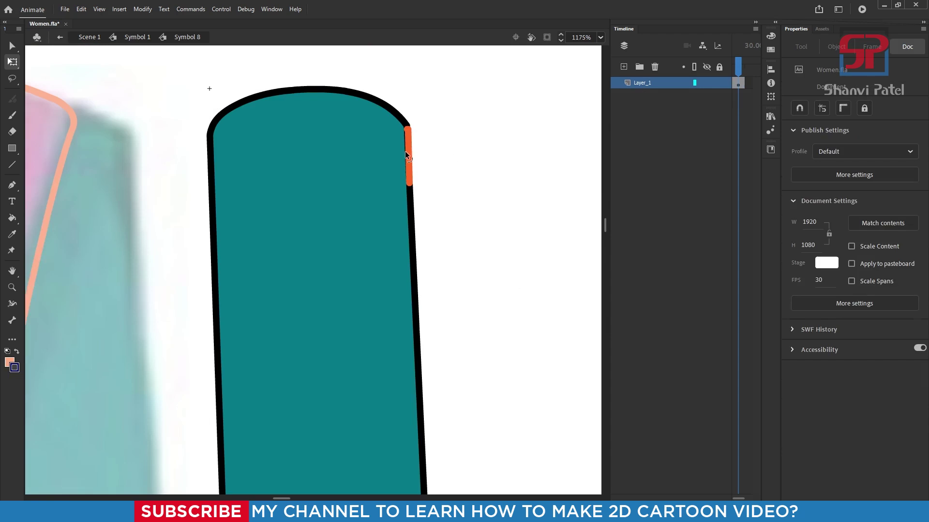
left_click(408, 149)
left_click(797, 208)
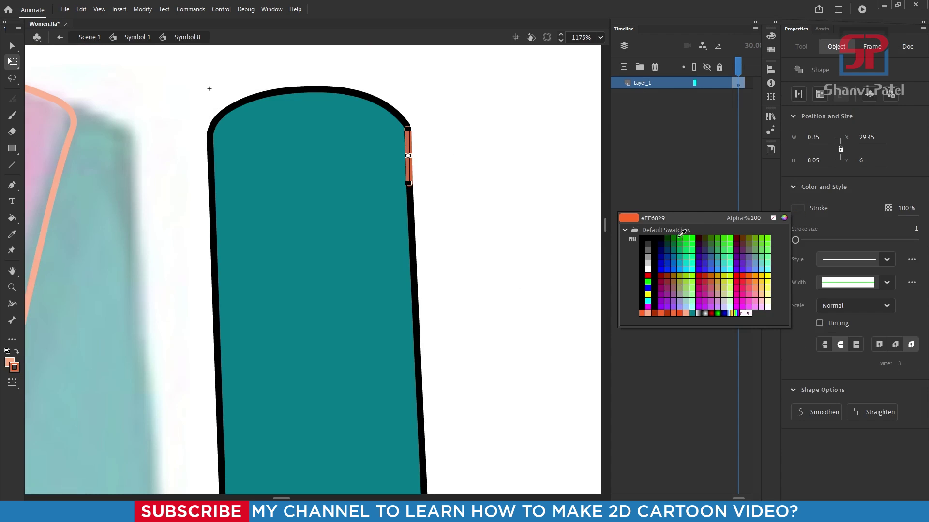
left_click(634, 230)
double_click(470, 172)
scroll(471, 170, "down", 8)
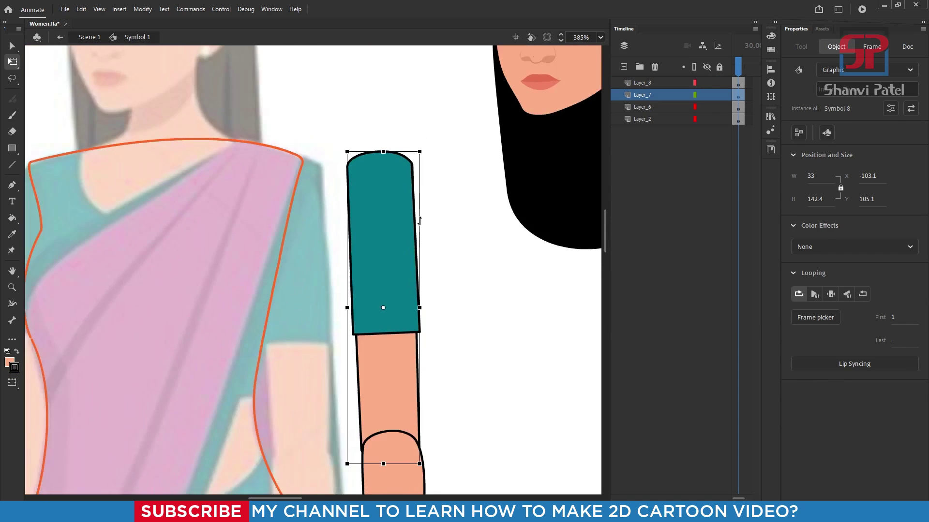
left_click(468, 284)
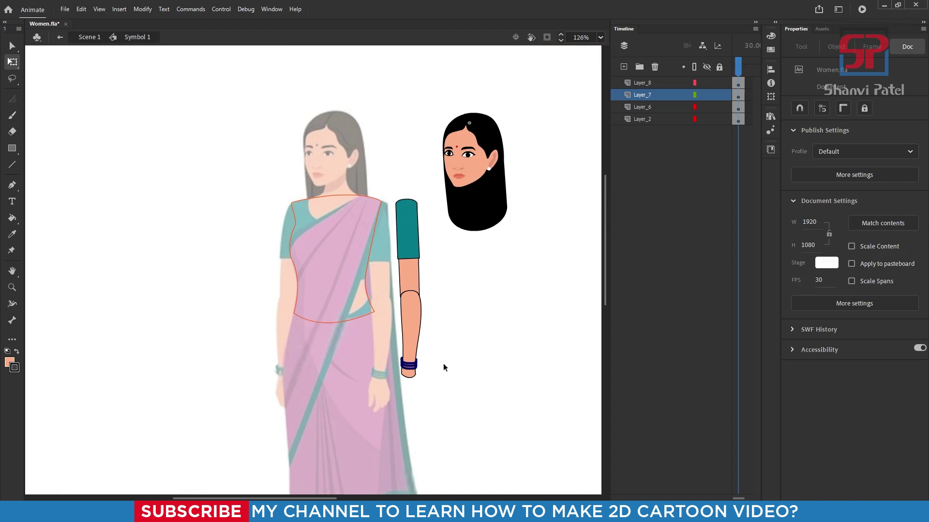
Copy the artwork from inside the upper arm symbol and add an empty layer above the upper arm's layer
left_click_drag(447, 405, 392, 220)
left_click(428, 265)
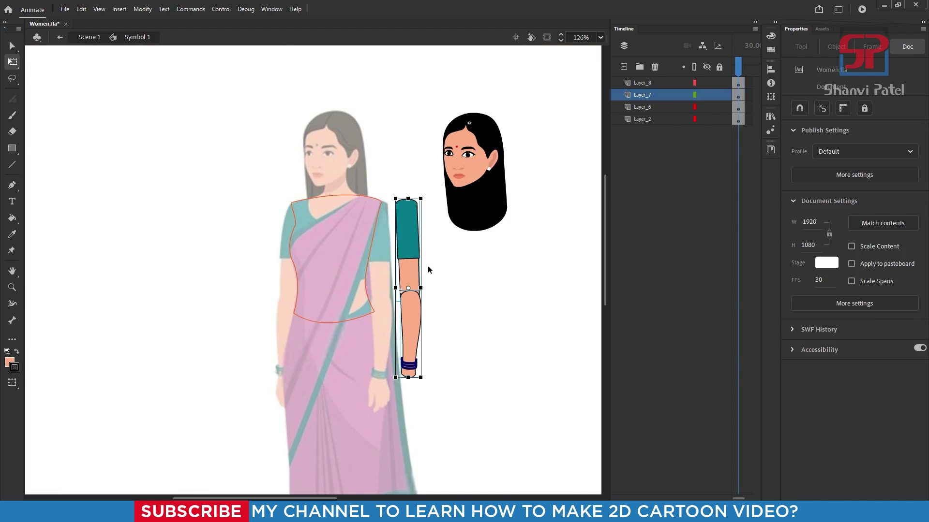
double_click(404, 228)
left_click_drag(392, 198, 463, 336)
double_click(476, 295)
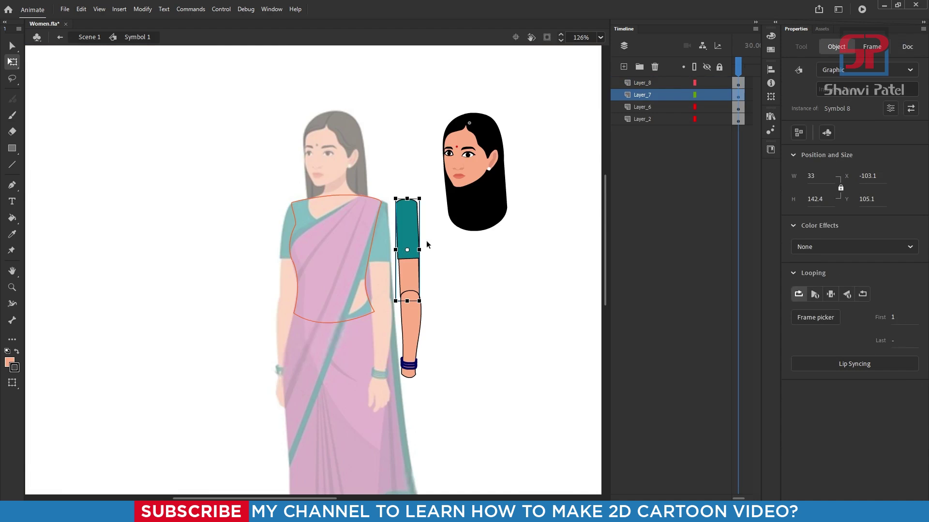
left_click(494, 297)
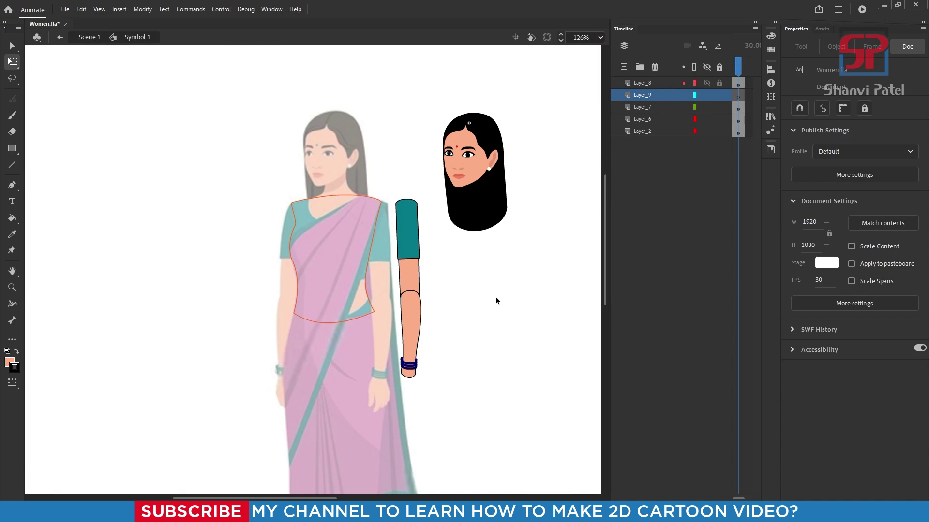
Paste the upper arm copy, convert it to a graphic symbol, and place it tilted beside the figure's opposite shoulder
key("ctrl+v")
key("F8")
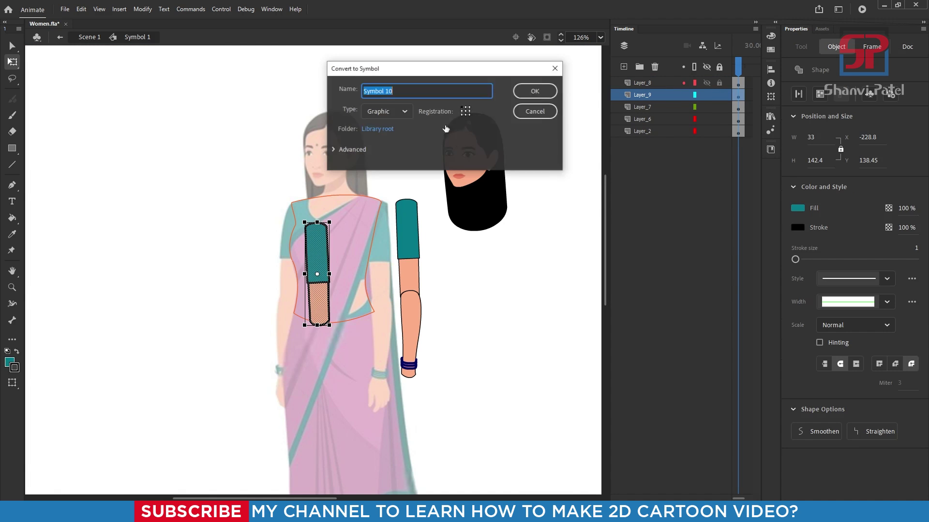
left_click(538, 88)
left_click_drag(312, 229, 294, 209)
Copy the bangled forearm's artwork onto a new top layer, move it beside the tilted upper arm, and convert it to a graphic symbol
double_click(414, 313)
left_click_drag(480, 411, 364, 264)
double_click(461, 295)
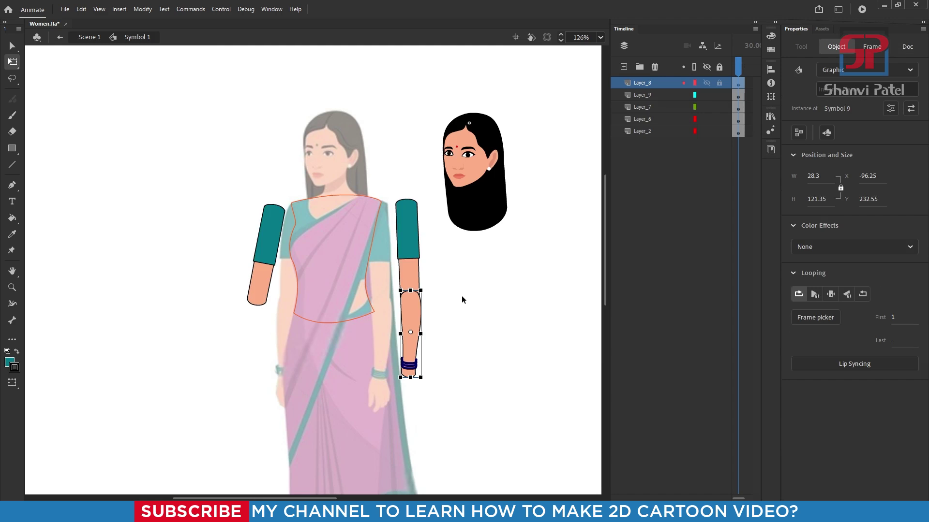
left_click(624, 66)
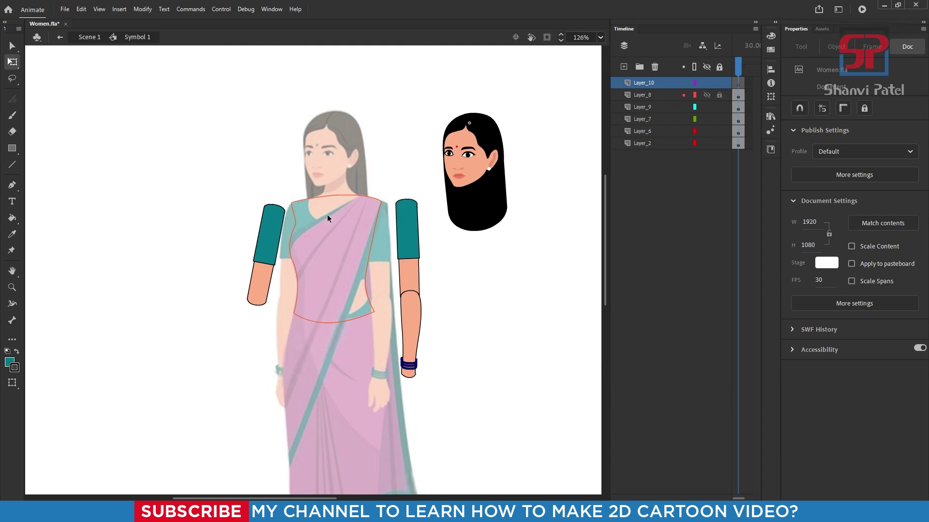
key("ctrl+v")
left_click_drag(319, 254, 196, 299)
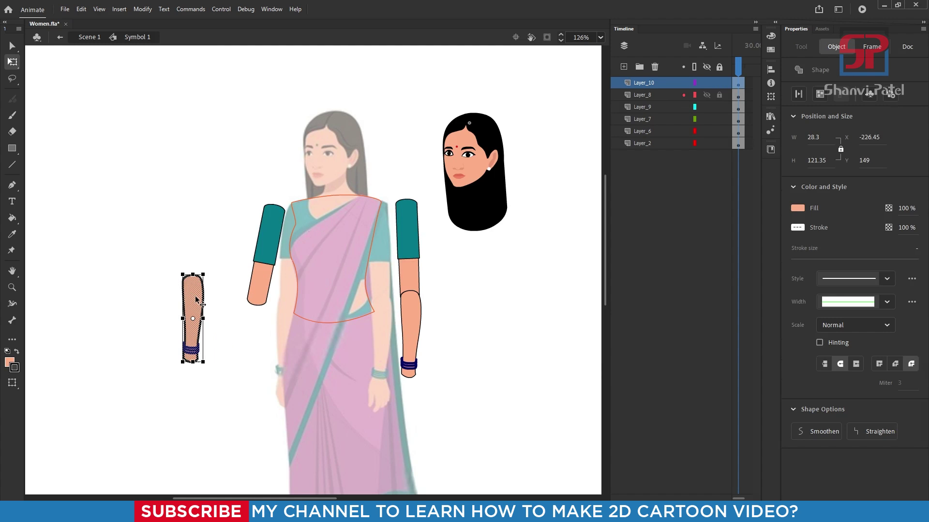
key("F8")
left_click(535, 89)
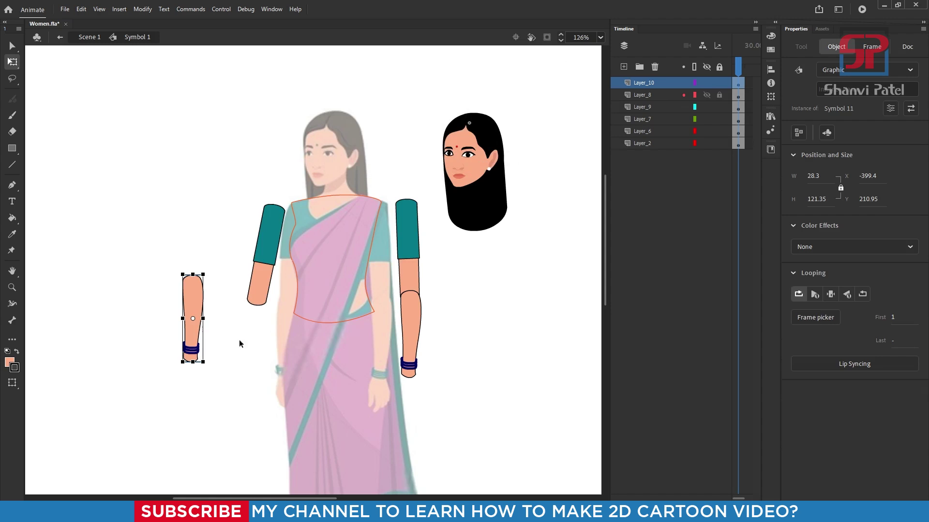
Move the copied forearm under the tilted upper arm, flip it horizontally, and line it up at the elbow
scroll(203, 353, "up", 5)
left_click_drag(159, 178, 355, 236)
right_click(368, 223)
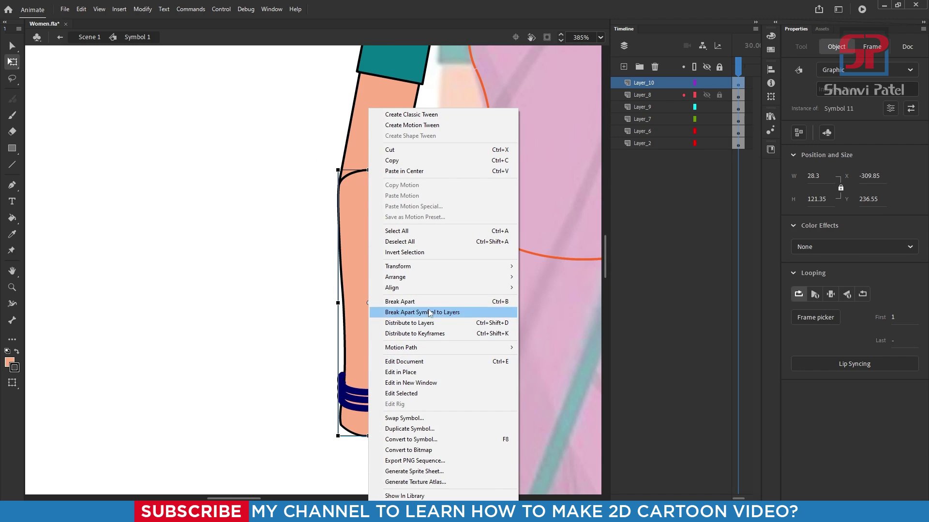
mouse_move(421, 271)
left_click(545, 368)
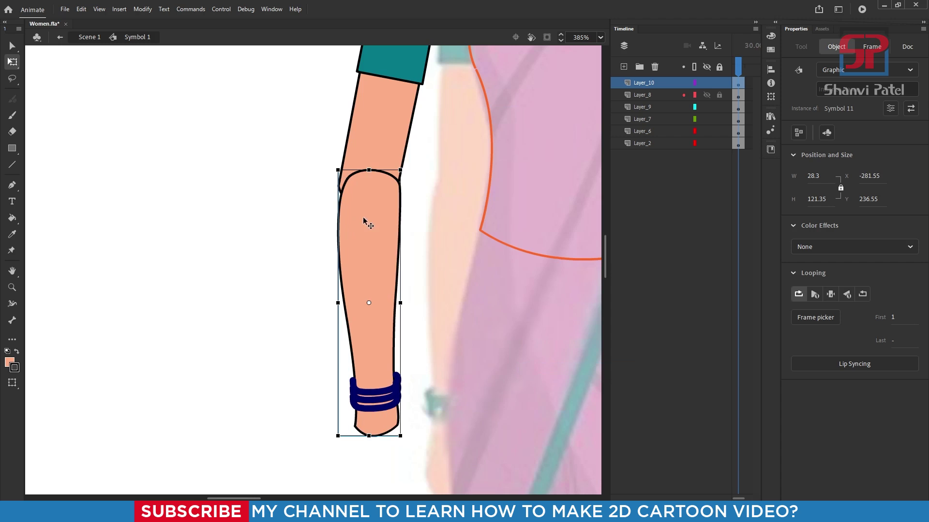
scroll(353, 238, "down", 5)
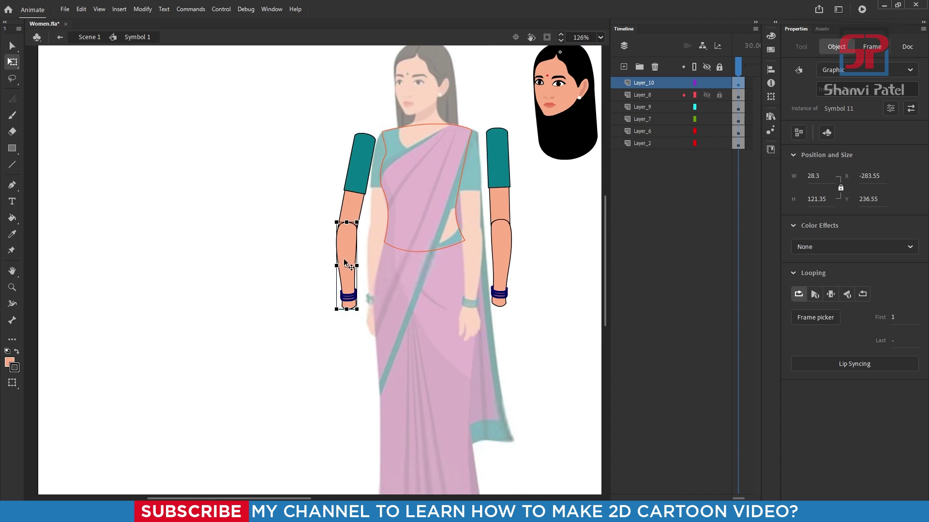
Adjust the copied upper arm at the elbow and move the whole copied arm onto the reference figure's shoulder
left_click(358, 166)
scroll(358, 170, "up", 4)
left_click_drag(353, 176, 398, 167)
scroll(306, 167, "down", 4)
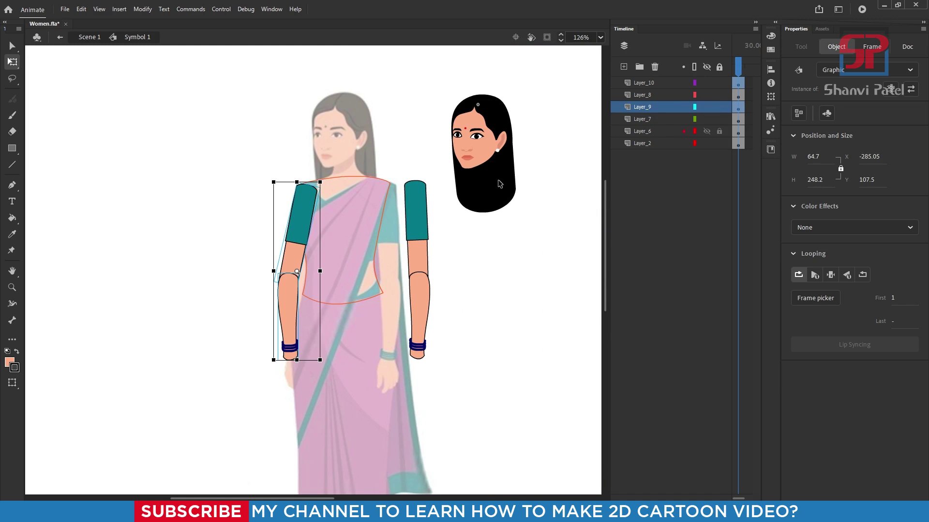
left_click(497, 318)
Move the copied forearm's layer and the copied upper arm's layer to the bottom of the layer stack, upper arm lowest
left_click(287, 317)
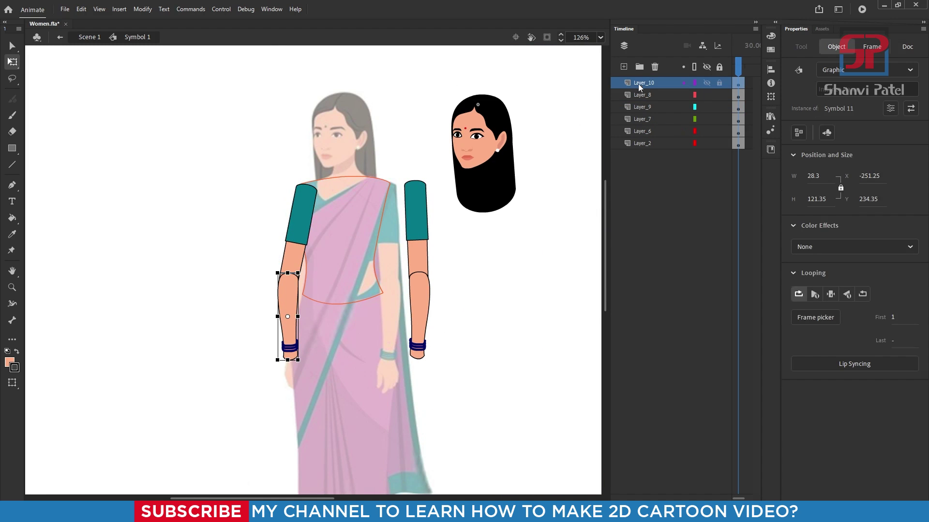
left_click_drag(642, 83, 643, 146)
left_click(297, 223)
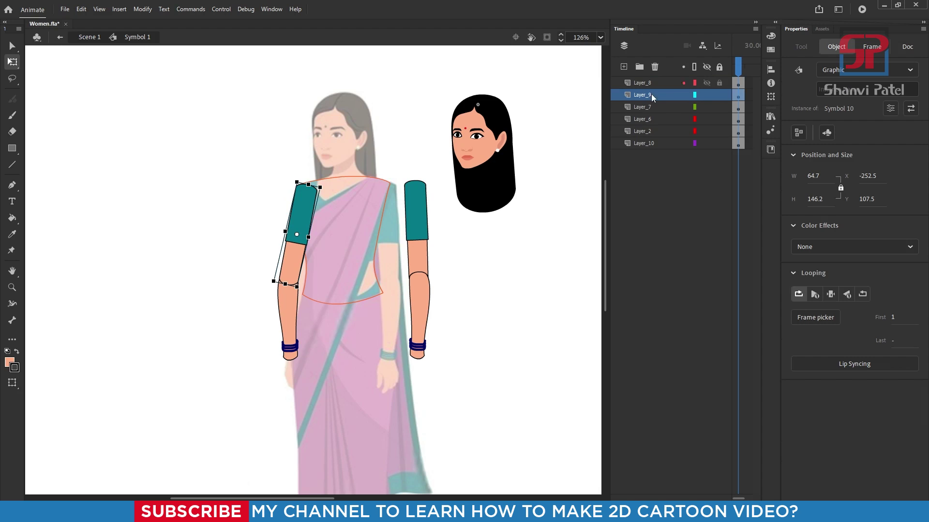
left_click_drag(643, 97, 641, 147)
left_click(410, 248)
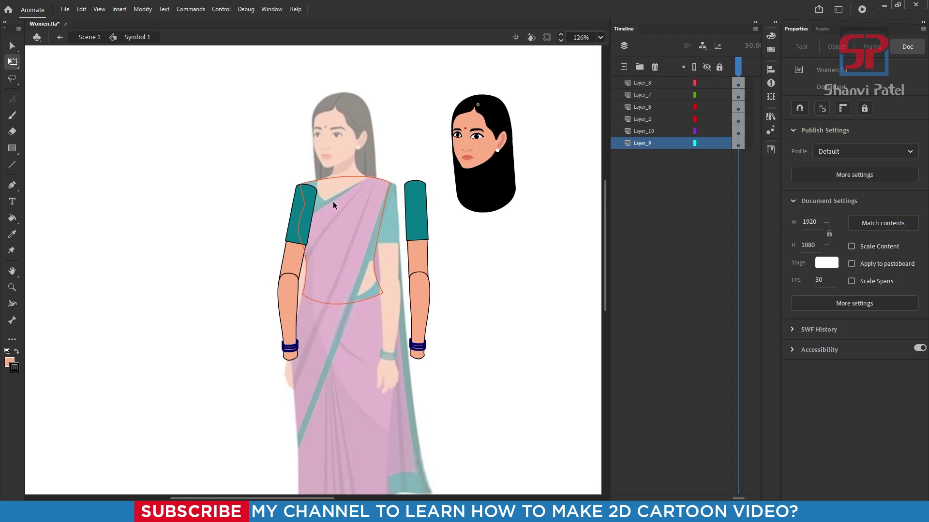
Change the torso outline's stroke colour from the orange tracing colour to black (#000000)
scroll(333, 202, "up", 3)
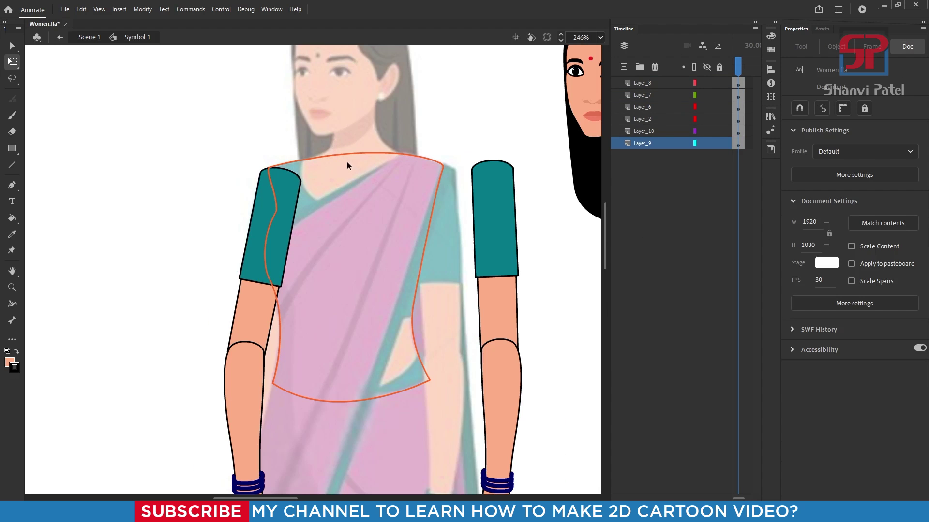
scroll(347, 166, "up", 3)
left_click_drag(343, 112, 356, 206)
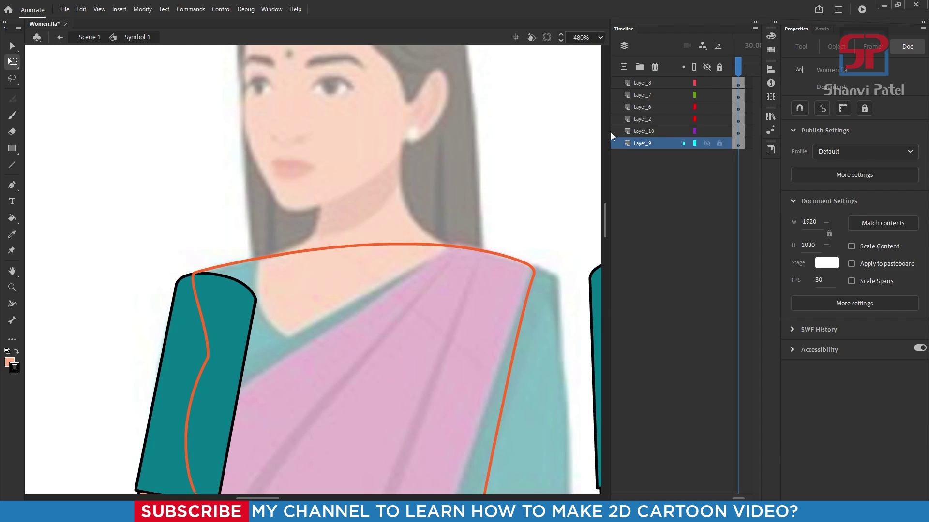
left_click(393, 244)
left_click(797, 208)
left_click(661, 234)
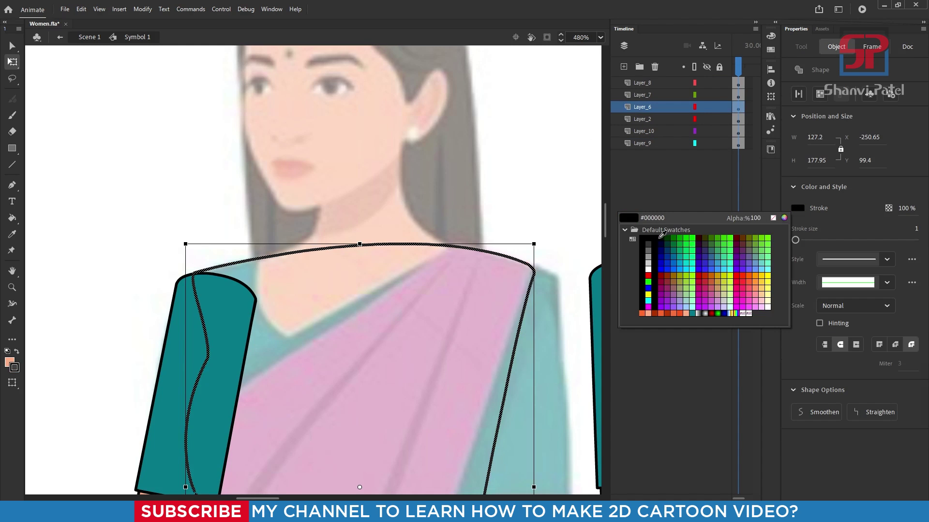
left_click(650, 237)
left_click(133, 182)
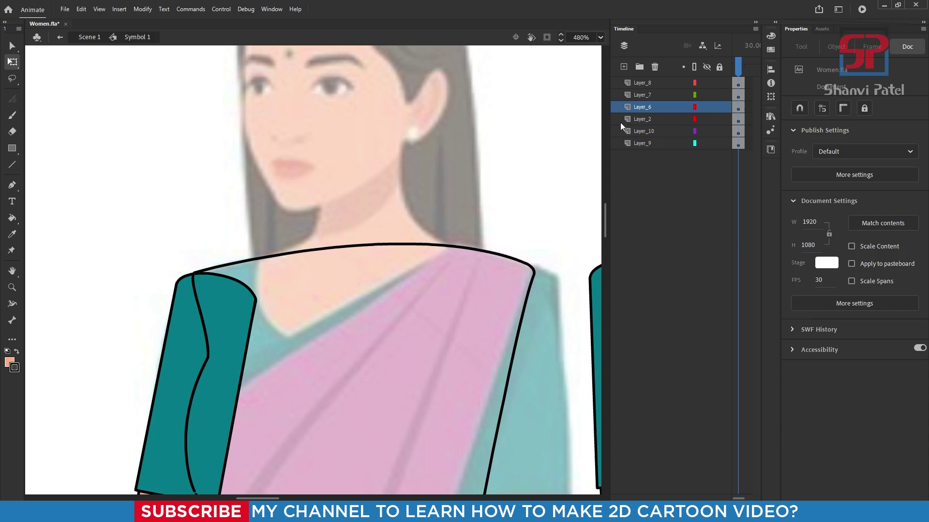
On a new layer above the torso, draw a closed black neck and upper-chest outline over the reference with the Pen tool
left_click(624, 67)
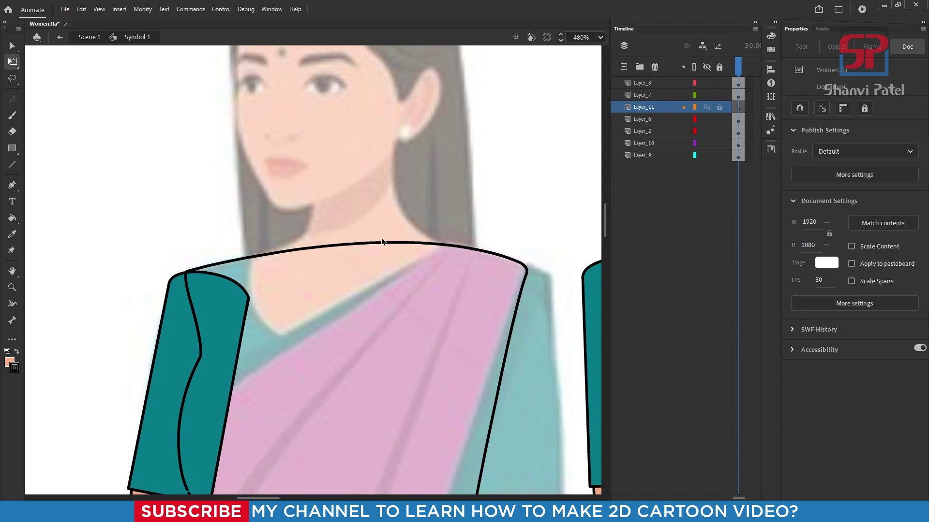
key("p")
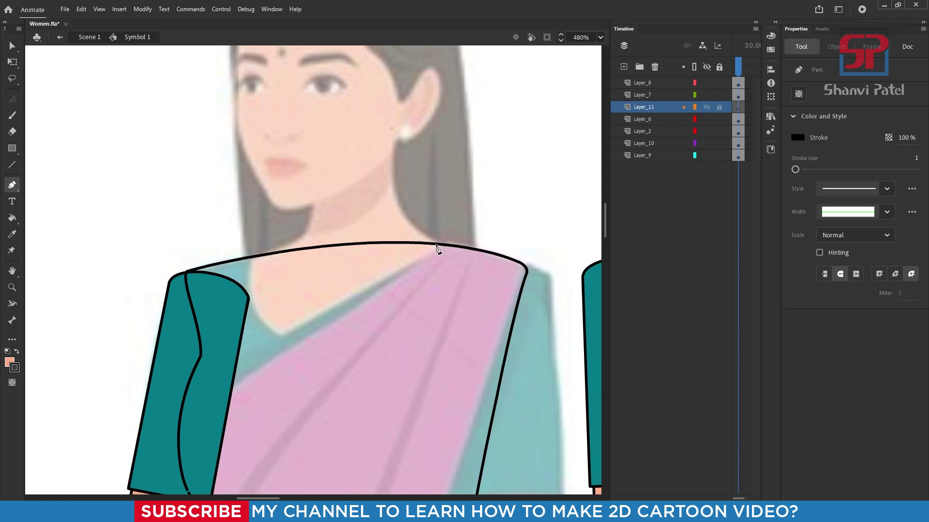
left_click_drag(442, 245, 506, 271)
left_click(447, 356)
left_click(306, 401)
left_click(236, 330)
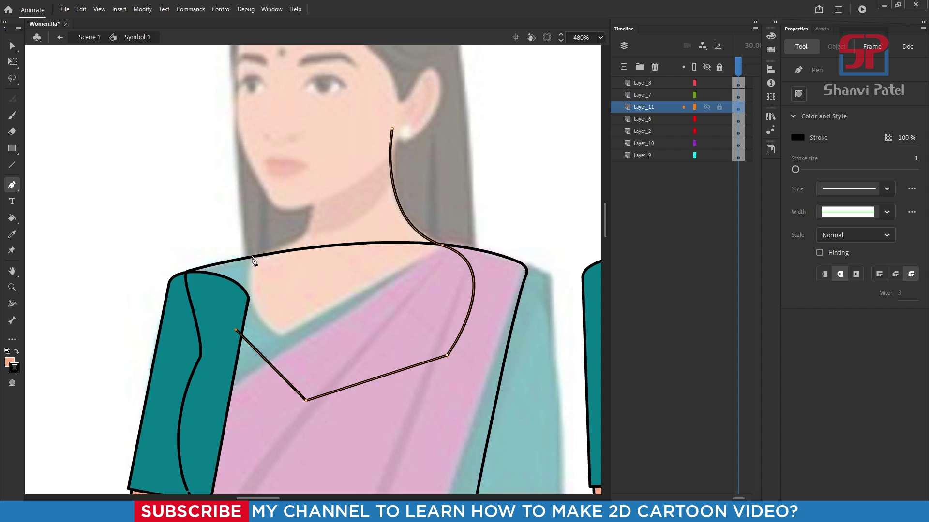
left_click(252, 256)
left_click_drag(314, 198, 315, 152)
left_click(312, 146)
left_click(311, 127)
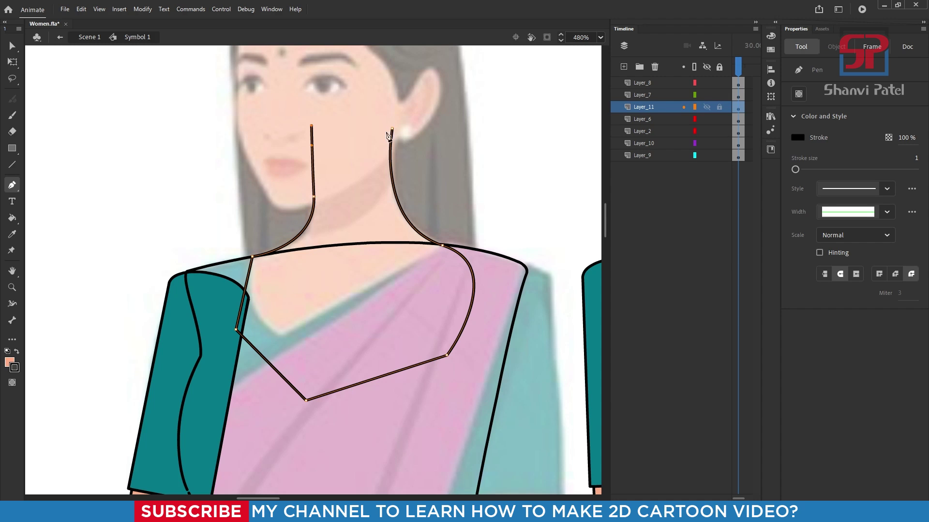
left_click_drag(392, 129, 416, 164)
scroll(426, 260, "down", 3)
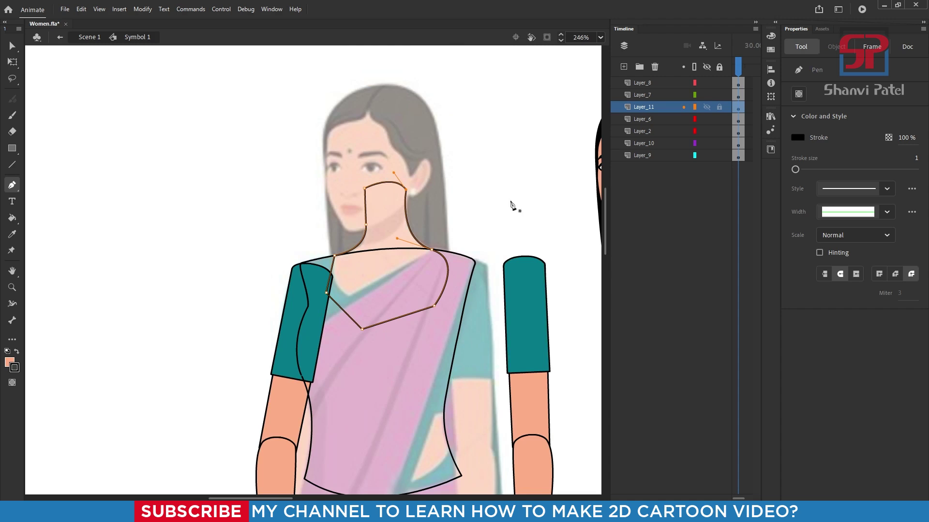
Fill the neck and upper-chest shape with the skin colour sampled from the finished face
left_click_drag(434, 276, 270, 247)
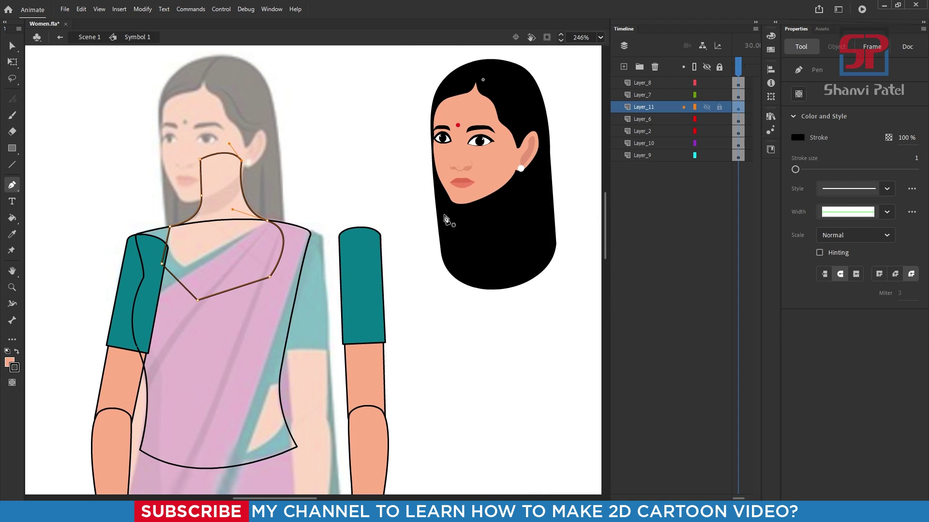
key("i")
left_click(507, 164)
left_click(214, 240)
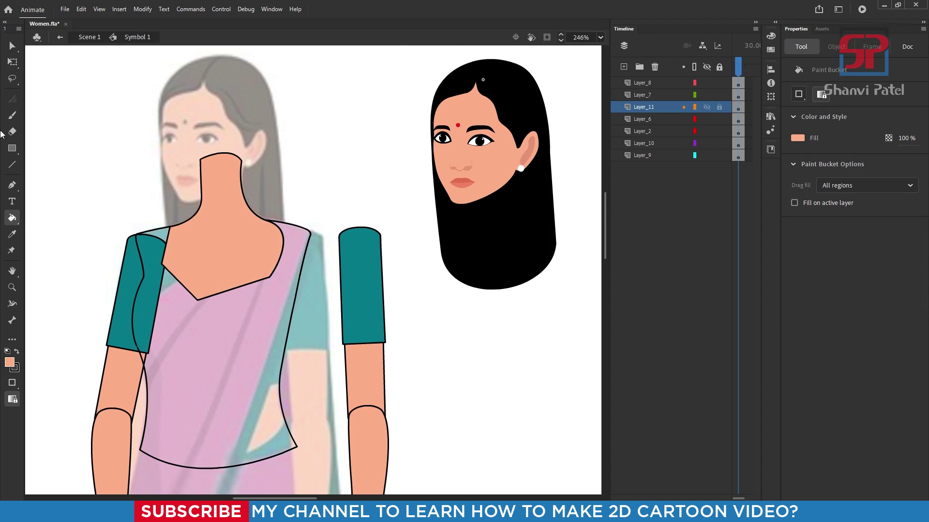
left_click(11, 46)
left_click(12, 62)
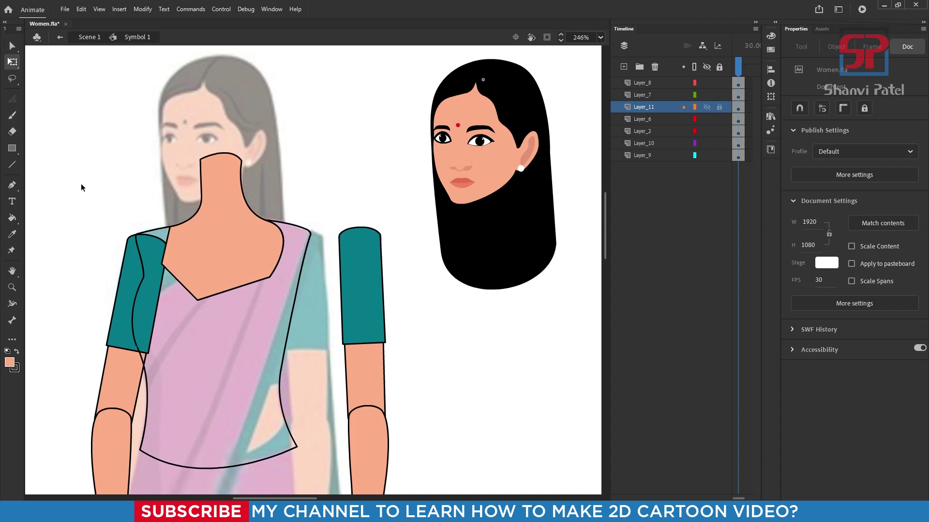
Hide the neck's layer and fill the torso outline with the skin colour sampled from the finished face
double_click(80, 184)
left_click_drag(276, 342, 397, 312)
double_click(297, 208)
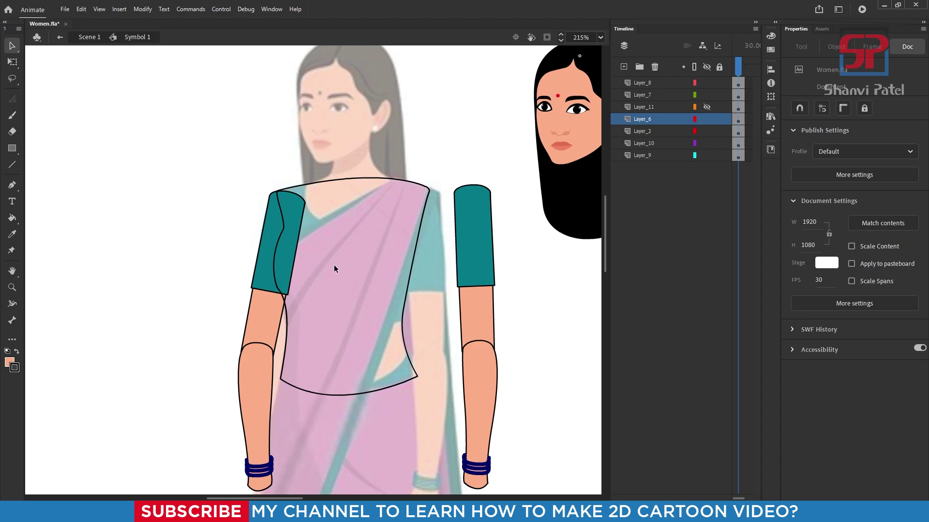
key("i")
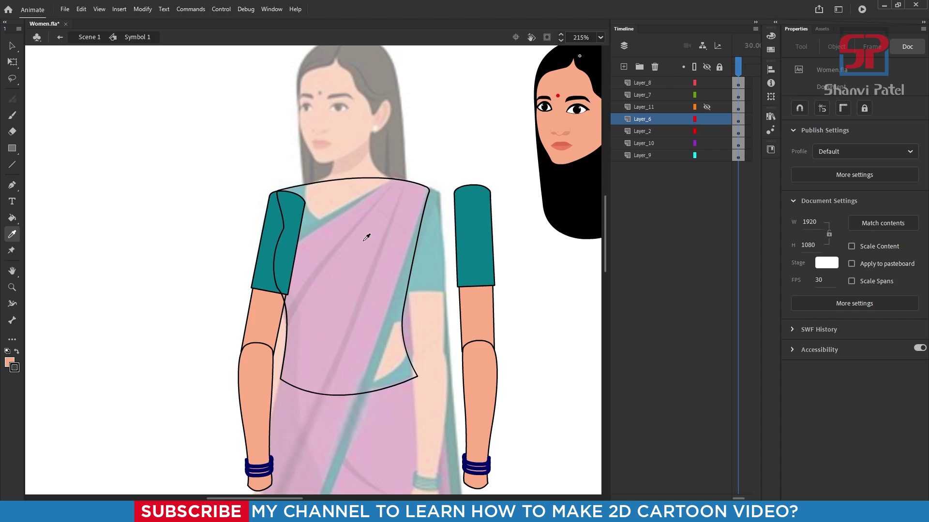
left_click(587, 131)
left_click(388, 241)
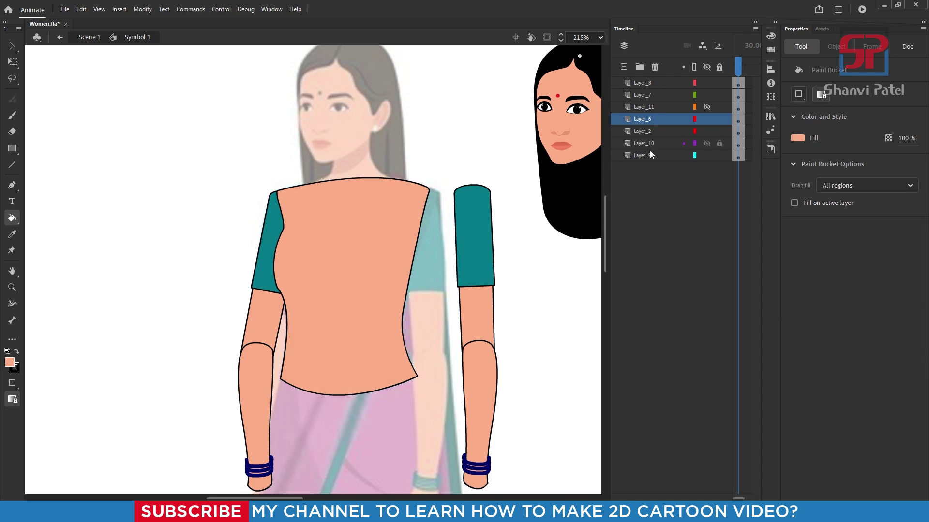
Convert the filled torso shape into a graphic symbol
left_click(12, 61)
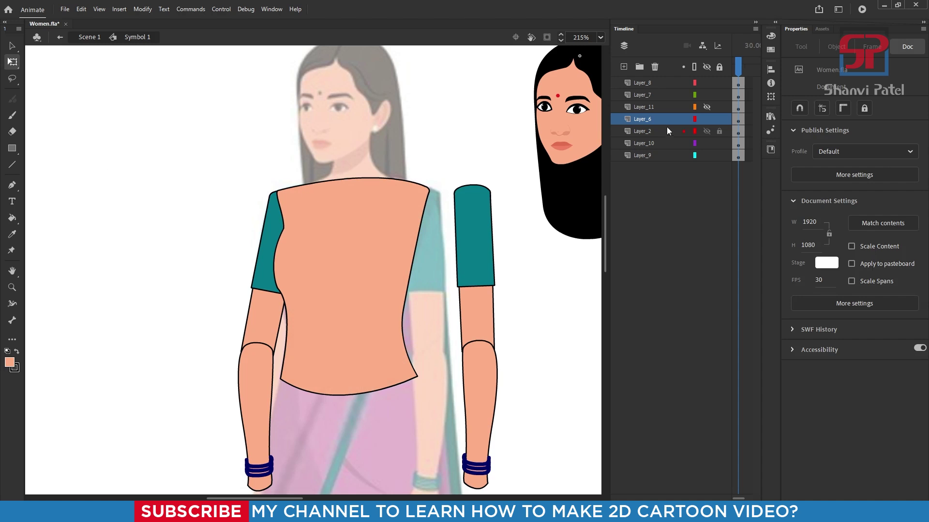
left_click(372, 231)
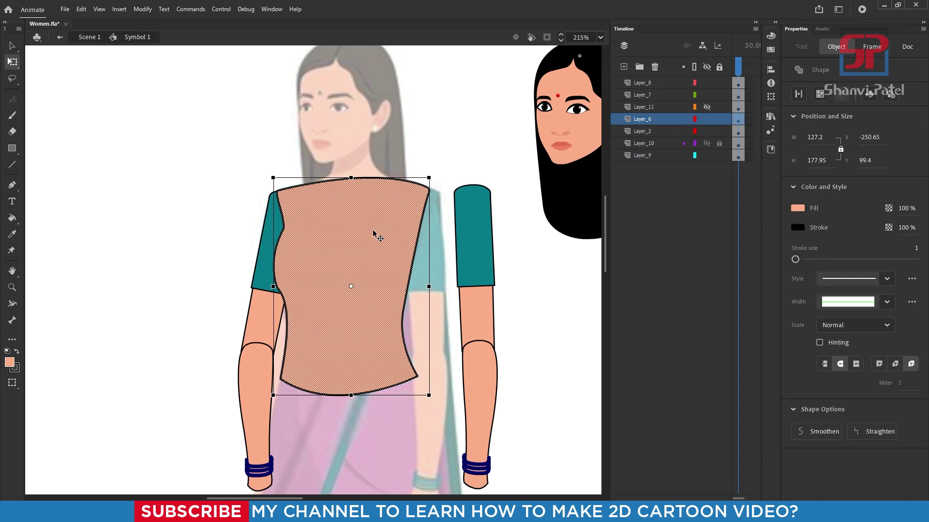
key("F8")
key("Return")
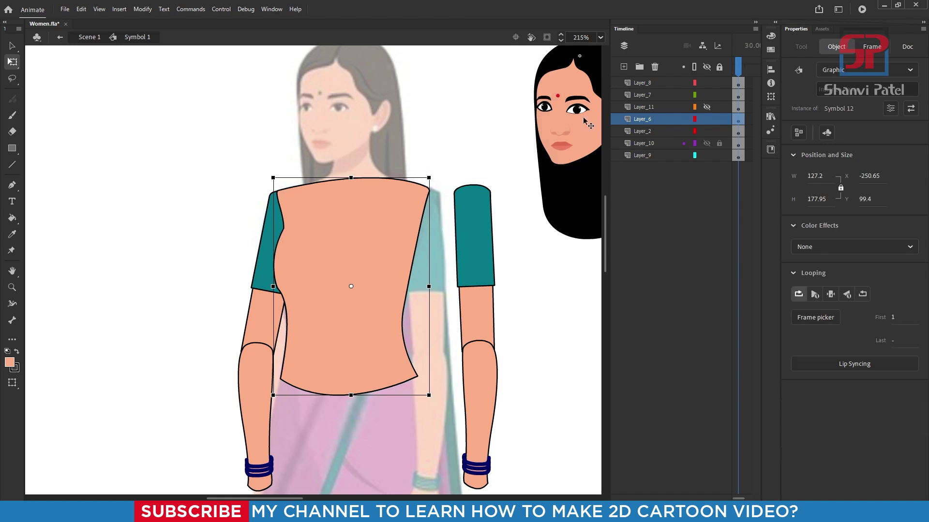
Show the neck's layer again and convert the neck and upper-chest shape into a graphic symbol
left_click(644, 108)
left_click(707, 106)
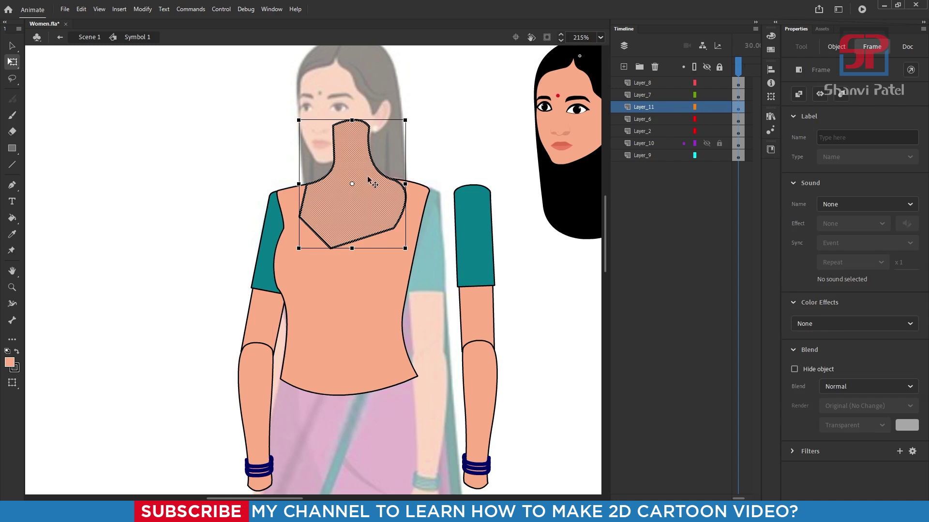
key("F8")
left_click(545, 92)
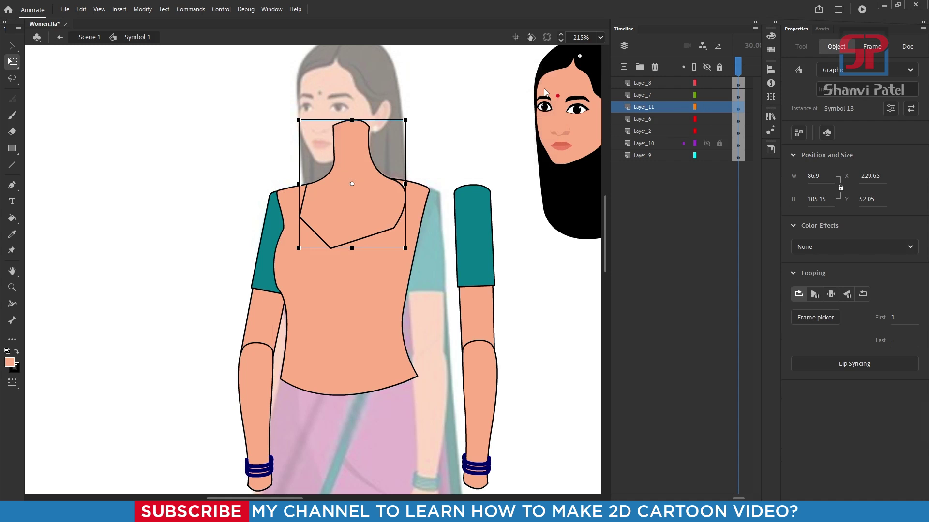
Move the torso and neck symbols together away from the reference and align them under the finished head
left_click(372, 304)
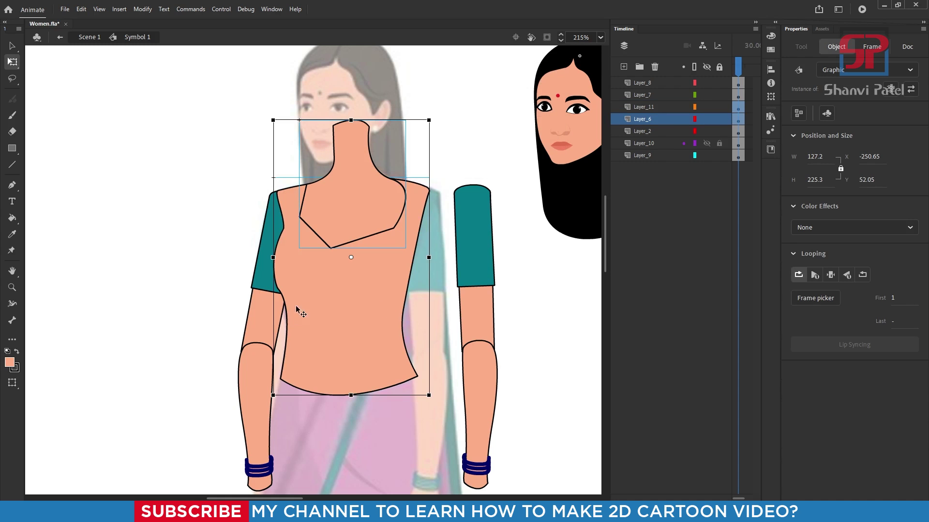
scroll(236, 262, "down", 2)
left_click_drag(316, 280, 466, 289)
key("Right")
key("Right")
key("Right")
key("Left")
key("Left")
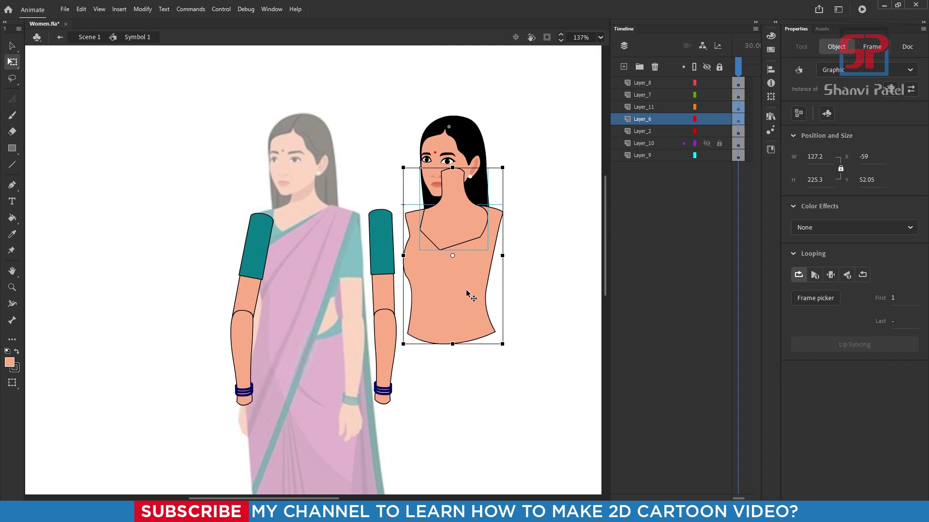
scroll(425, 270, "up", 1)
left_click(541, 255)
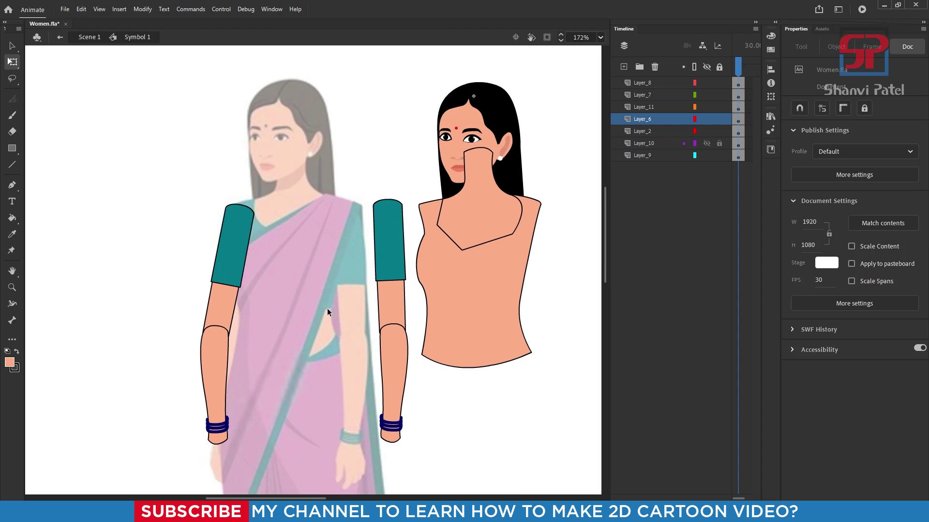
Draw a closed black blouse outline with a scooped neckline over the reference's upper body with the Pen tool
key("p")
left_click(333, 308)
left_click_drag(238, 308, 213, 305)
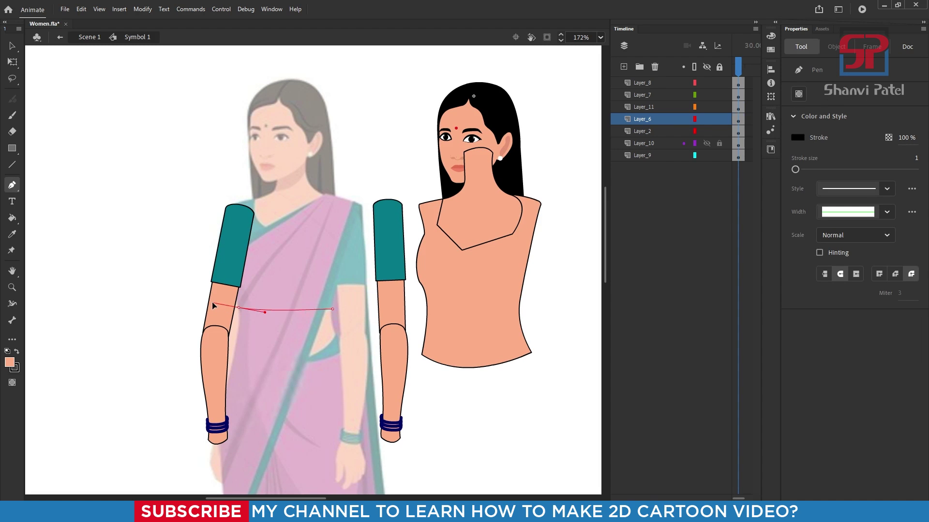
left_click_drag(235, 204, 262, 199)
left_click(235, 204)
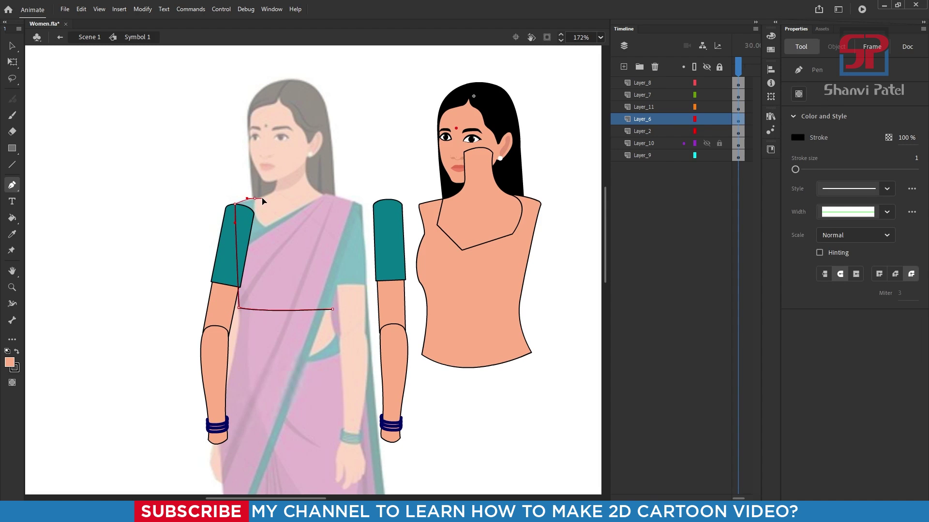
scroll(312, 196, "up", 4)
left_click(171, 202)
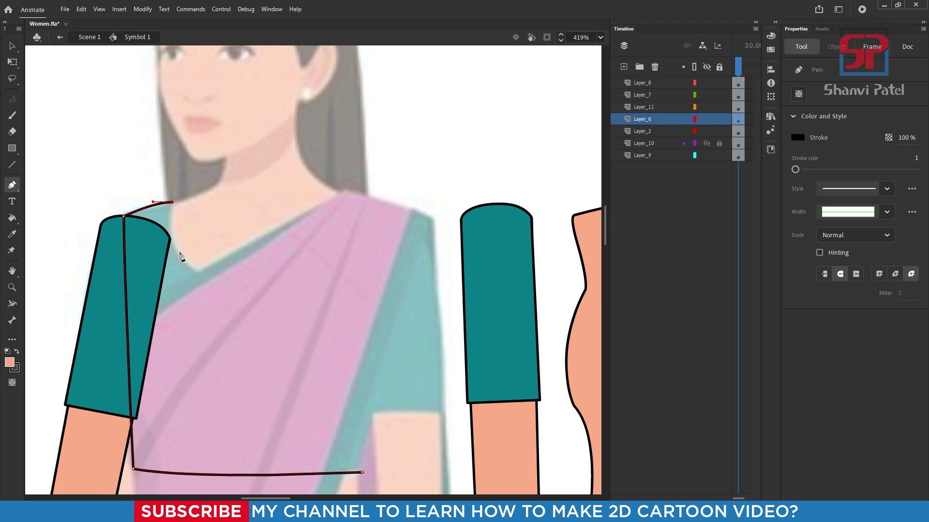
left_click_drag(180, 252, 191, 264)
left_click_drag(342, 191, 363, 80)
left_click(343, 194)
left_click_drag(414, 211, 446, 227)
left_click(415, 211)
left_click_drag(385, 420, 382, 332)
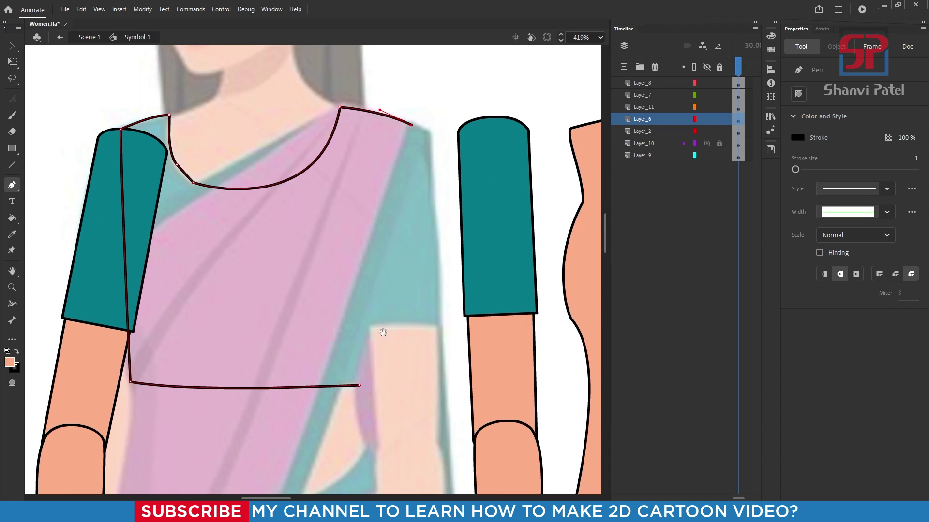
left_click_drag(359, 387, 368, 408)
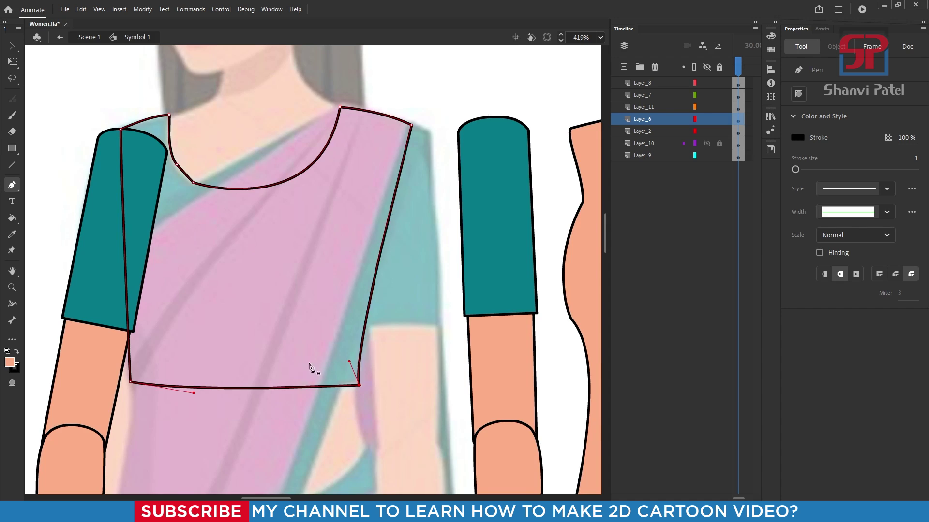
Cut the blouse outline from the torso's layer and add a new layer above the neck's layer
scroll(265, 273, "down", 3)
left_click(12, 62)
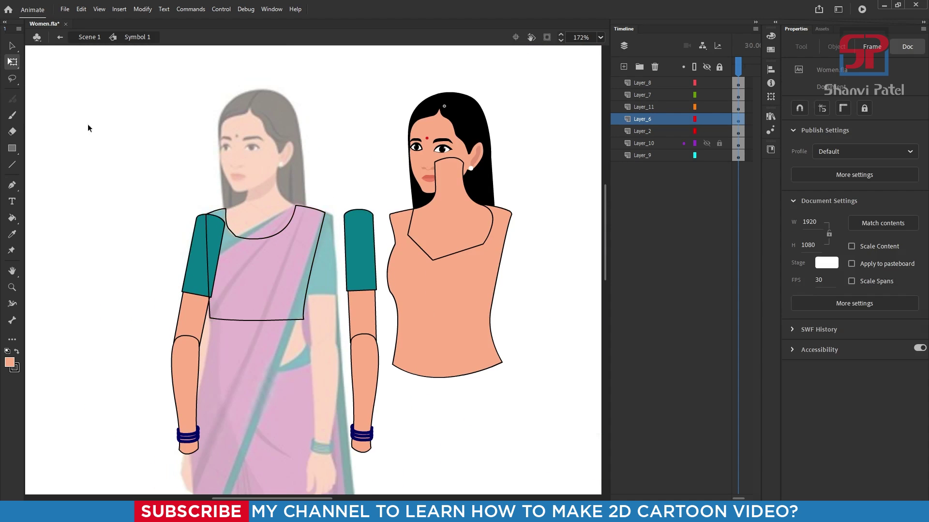
double_click(314, 262)
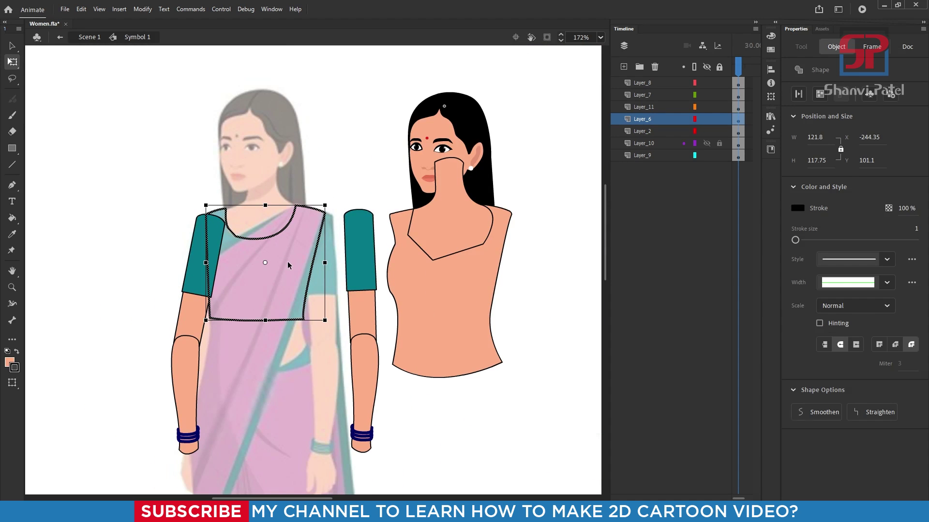
key("Delete")
scroll(287, 261, "down", 2)
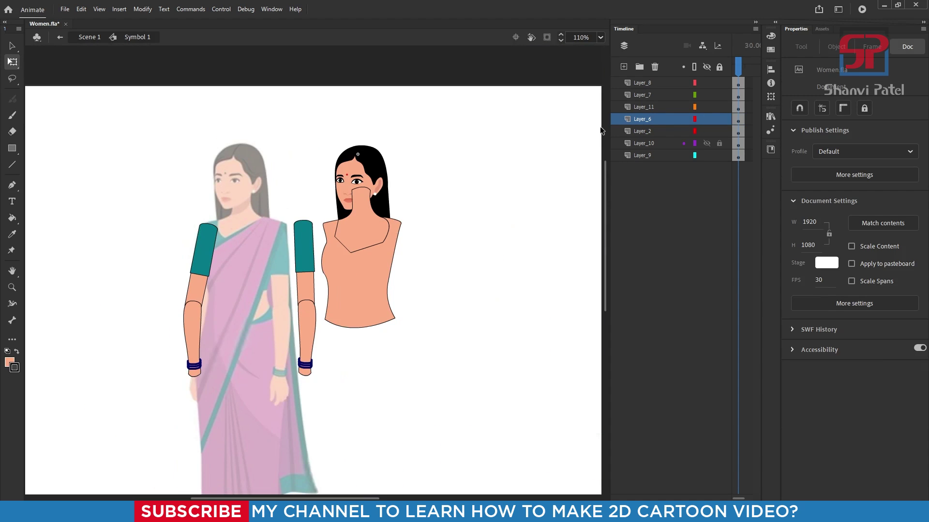
double_click(371, 225)
left_click(488, 222)
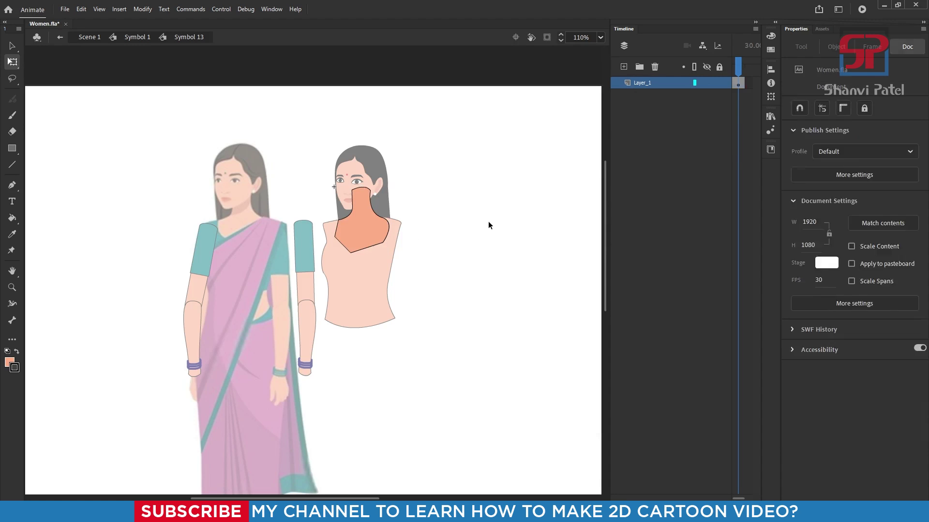
double_click(488, 221)
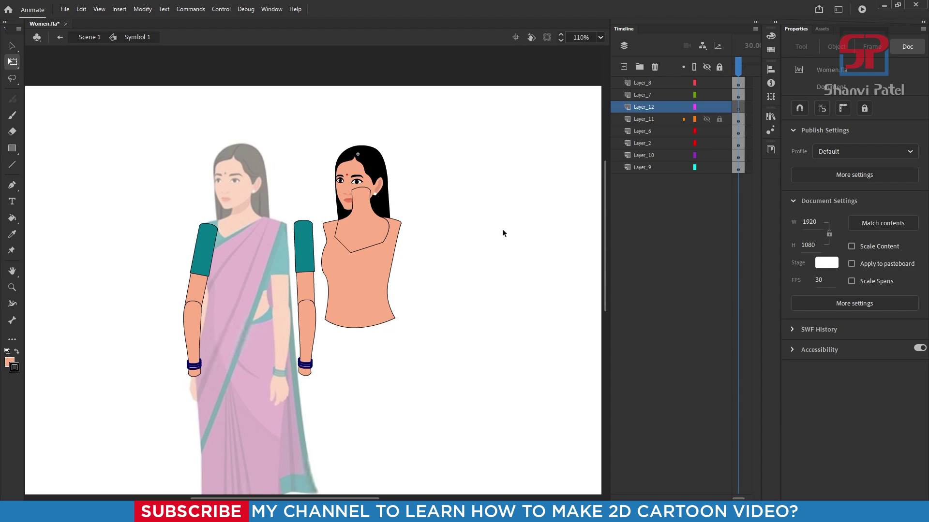
Paste the blouse outline on the new layer and place it over the torso, aligned with the shoulders
left_click(363, 271)
scroll(346, 251, "up", 2)
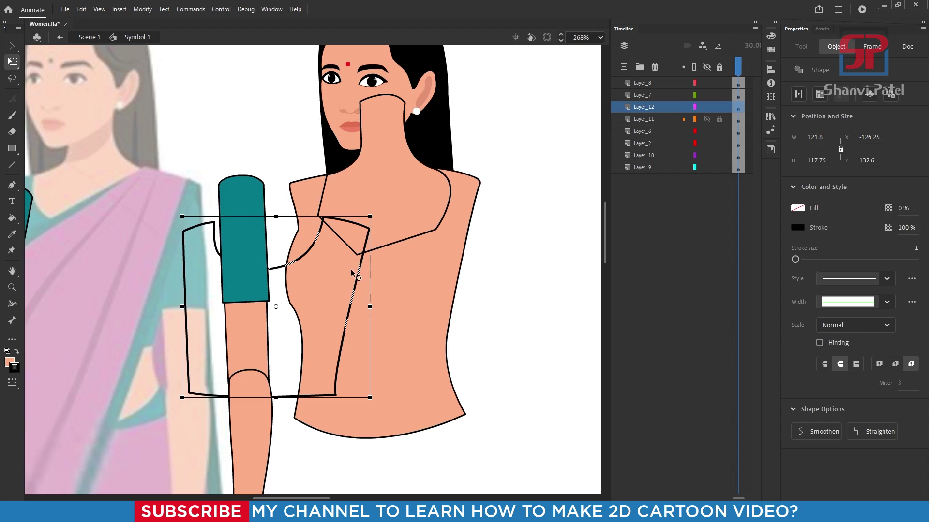
left_click_drag(352, 293, 464, 249)
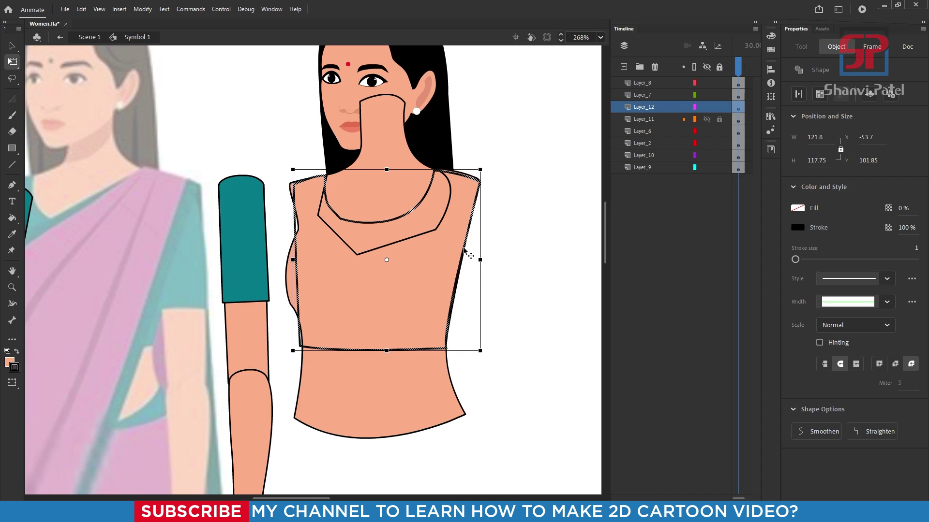
Fill the blouse with the teal colour sampled from the sleeve
key("i")
left_click(249, 216)
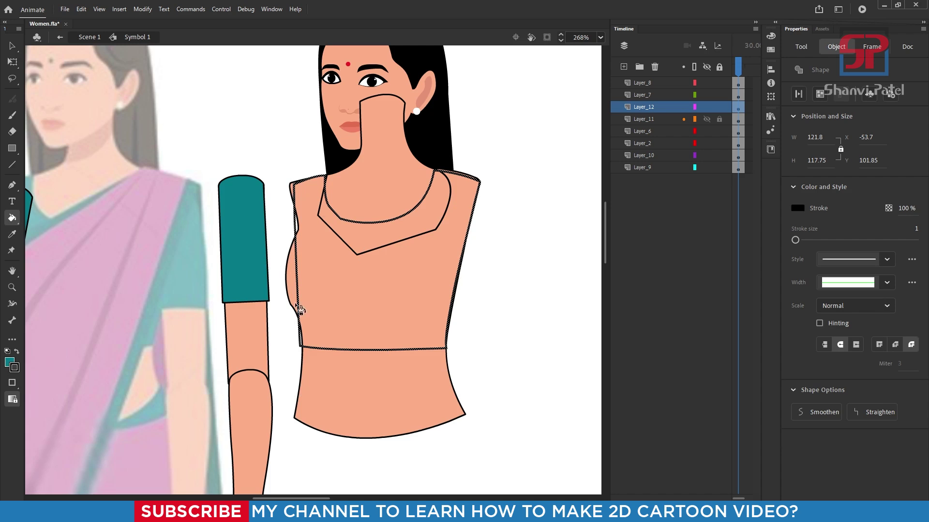
left_click(376, 313)
left_click(12, 46)
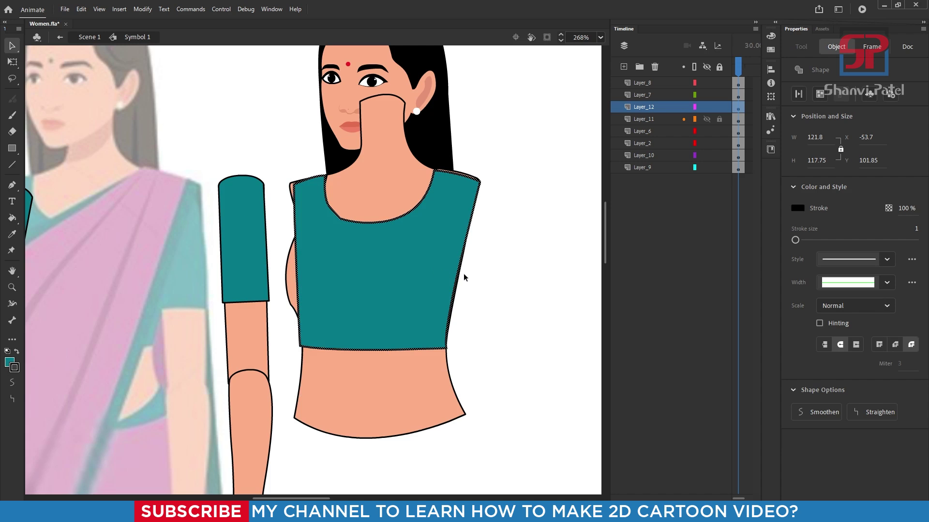
Nudge the filled blouse slightly upward to cover the torso's shoulder line
double_click(506, 295)
left_click_drag(441, 289, 450, 282)
left_click_drag(320, 137, 572, 406)
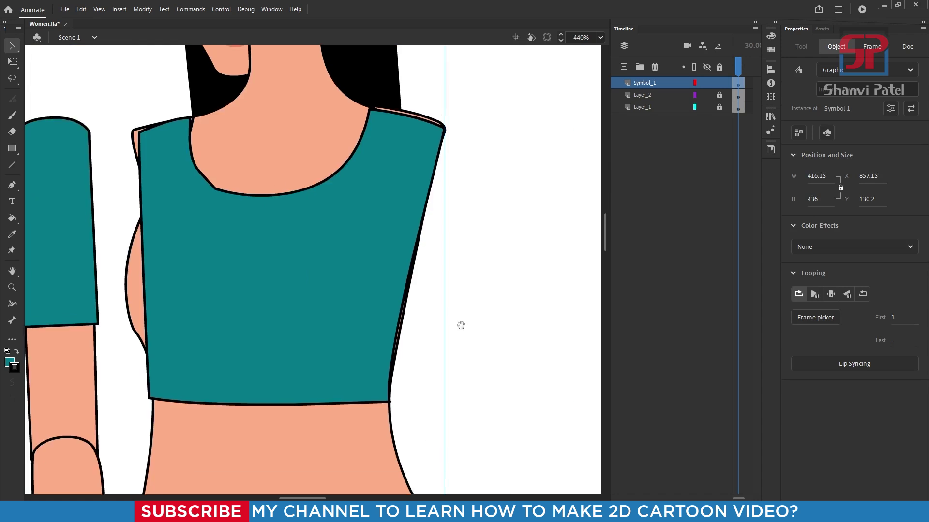
left_click_drag(460, 325, 467, 348)
double_click(374, 248)
double_click(380, 300)
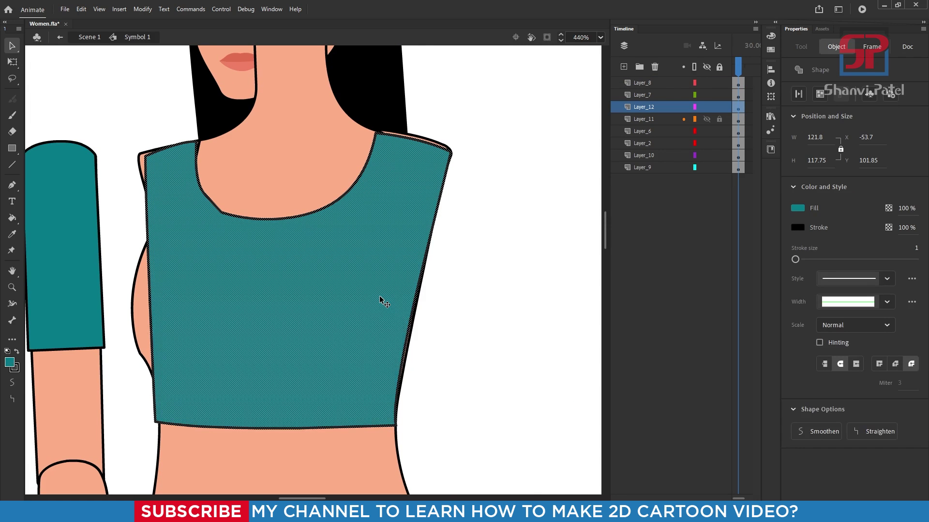
key("Up")
key("Up")
key("Up")
key("Up")
key("Up")
key("Up")
Bend the blouse's left edge outward from the shoulder to cover the torso's skin-coloured contour
left_click_drag(224, 294, 316, 276)
key("p")
key("v")
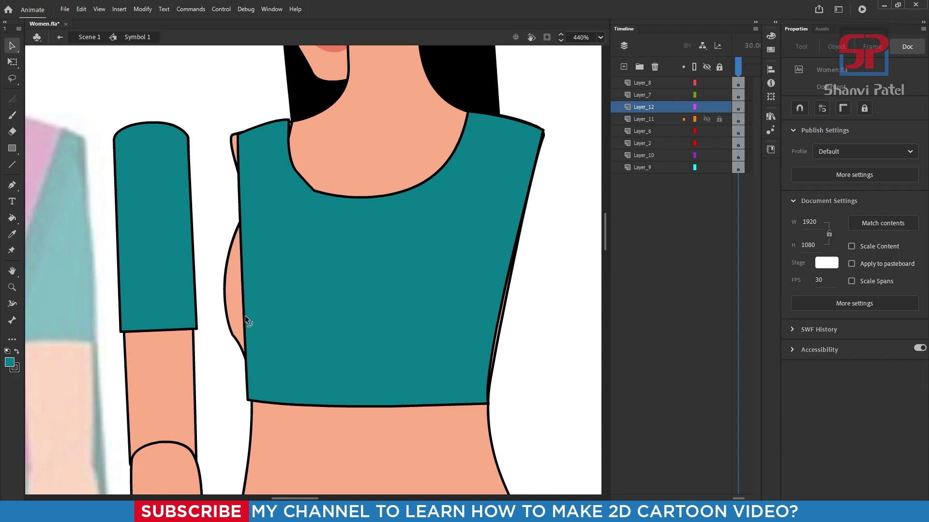
left_click_drag(245, 315, 211, 323)
left_click_drag(216, 111, 314, 217)
key("a")
left_click(202, 151)
left_click_drag(200, 149, 173, 147)
left_click_drag(414, 86, 433, 96)
key("ctrl+z")
left_click_drag(473, 206, 347, 223)
key("ctrl+minus")
key("ctrl+minus")
left_click_drag(337, 407, 376, 234)
key("p")
key("v")
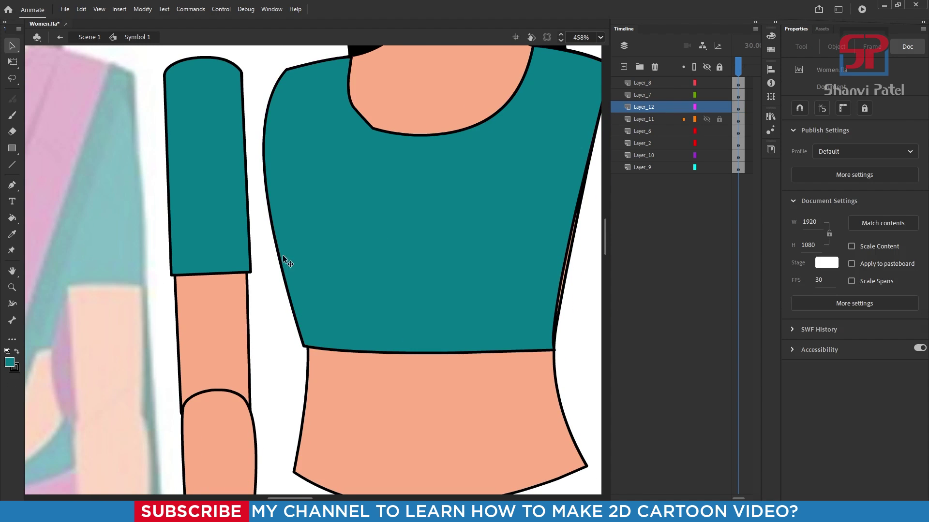
Refine the blouse's left edge with an extra anchor point and adjusted curves to follow the bust and waist
left_click_drag(288, 262, 296, 261)
left_click(304, 347)
left_click_drag(290, 213, 248, 266)
left_click(277, 205)
left_click(278, 166)
scroll(312, 275, "down", 5)
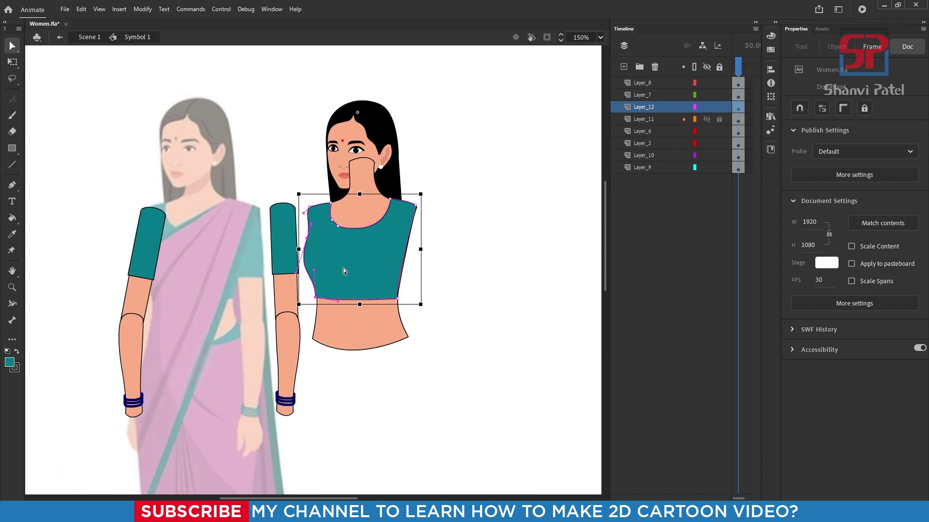
Reshape the blouse's right edge with an added anchor point and adjusted handles to cover the torso's outline
scroll(359, 212, "up", 2)
left_click(13, 64)
scroll(338, 210, "down", 4)
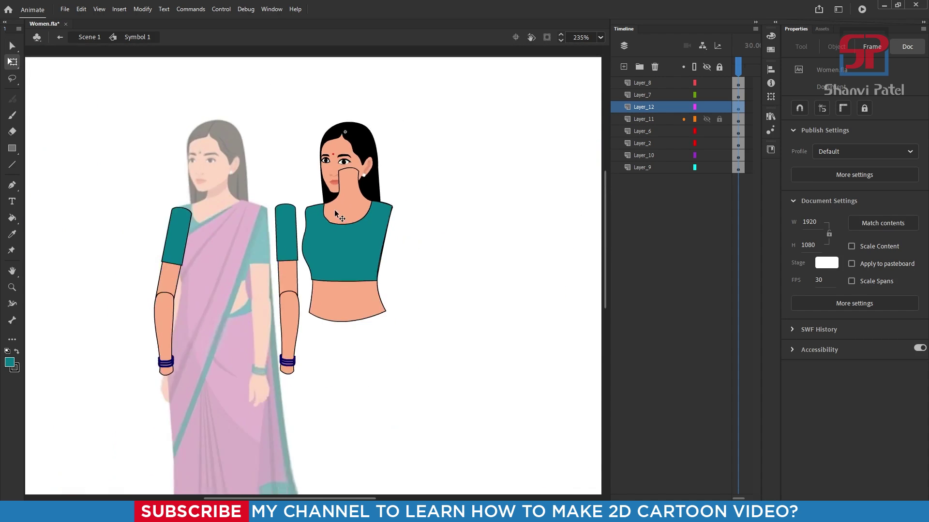
scroll(367, 227, "up", 3)
scroll(368, 230, "up", 4)
key("v")
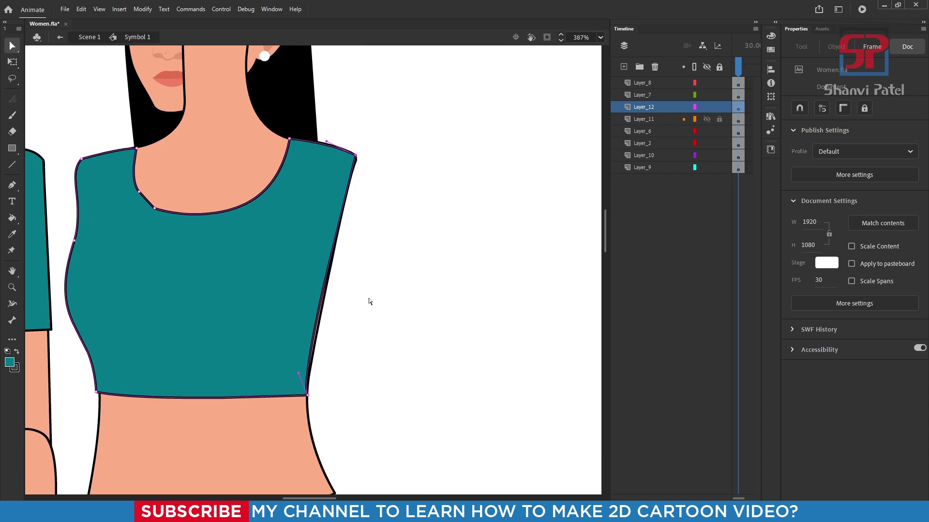
left_click_drag(329, 287, 333, 266)
key("a")
left_click(328, 268)
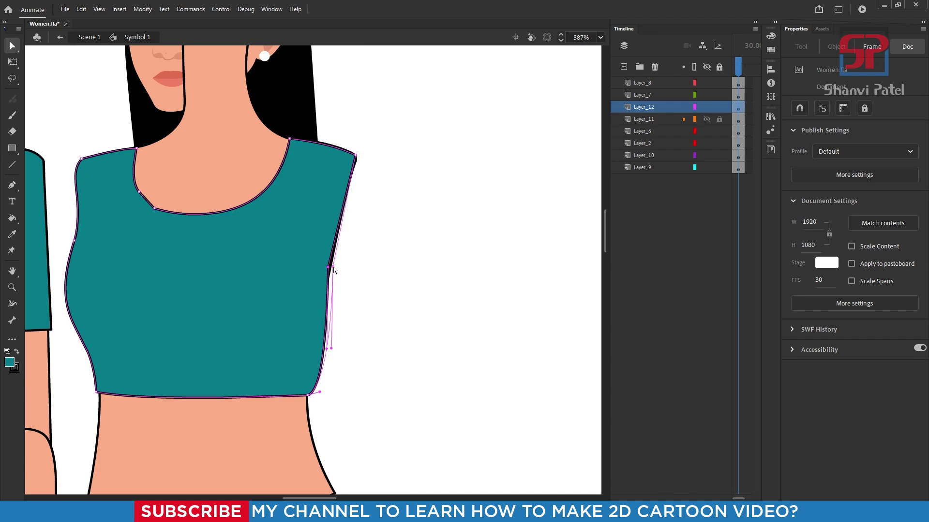
left_click_drag(320, 392, 319, 343)
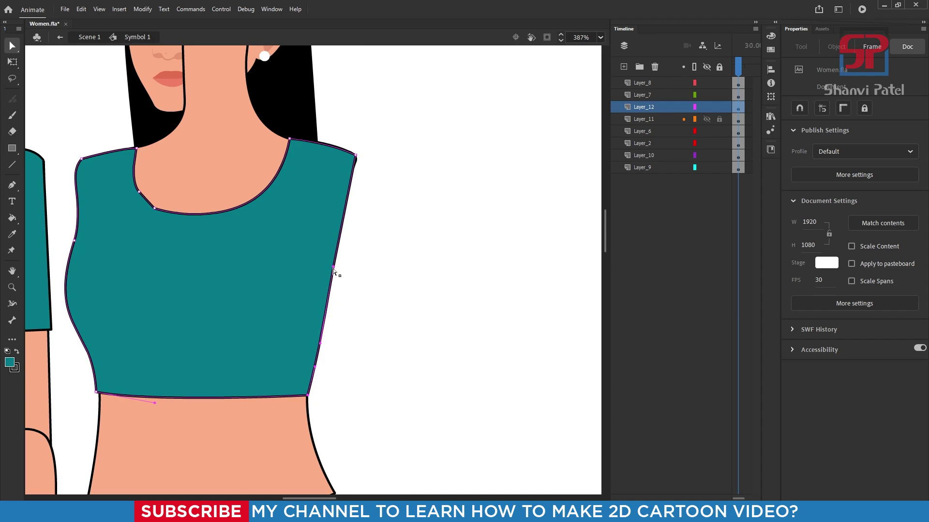
left_click_drag(333, 268, 339, 269)
left_click(368, 380)
scroll(357, 273, "down", 3)
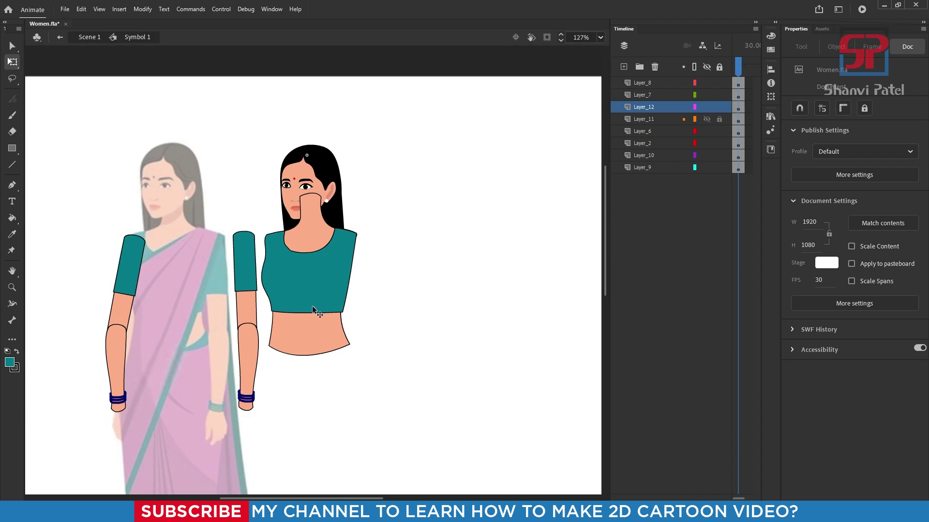
Convert the finished teal blouse into a graphic symbol
left_click(313, 307)
key("F8")
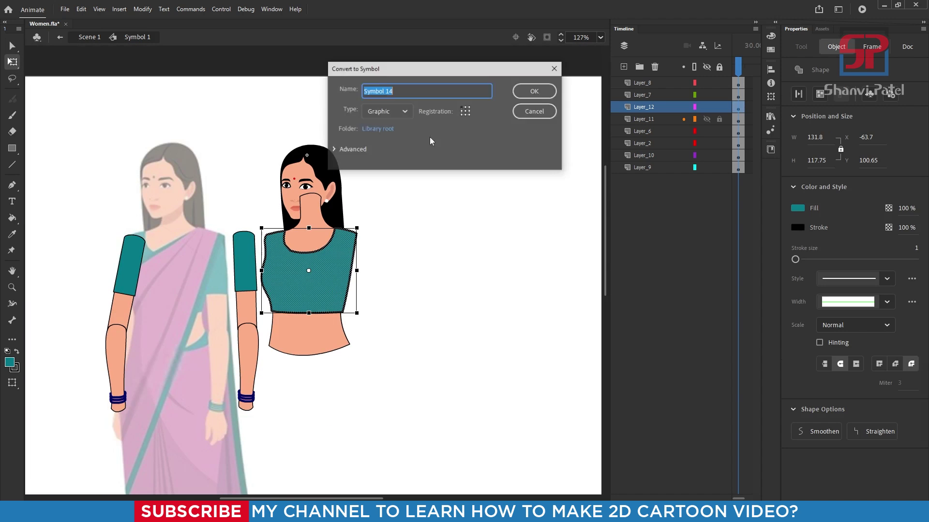
left_click(535, 89)
Combine the blouse with the neck and torso into a single graphic symbol
scroll(320, 278, "up", 2)
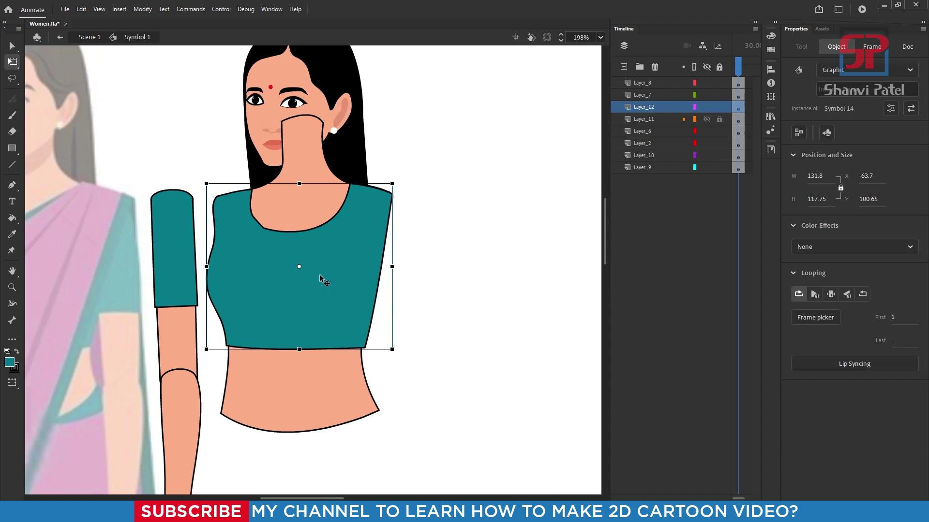
left_click(319, 205)
left_click(327, 387)
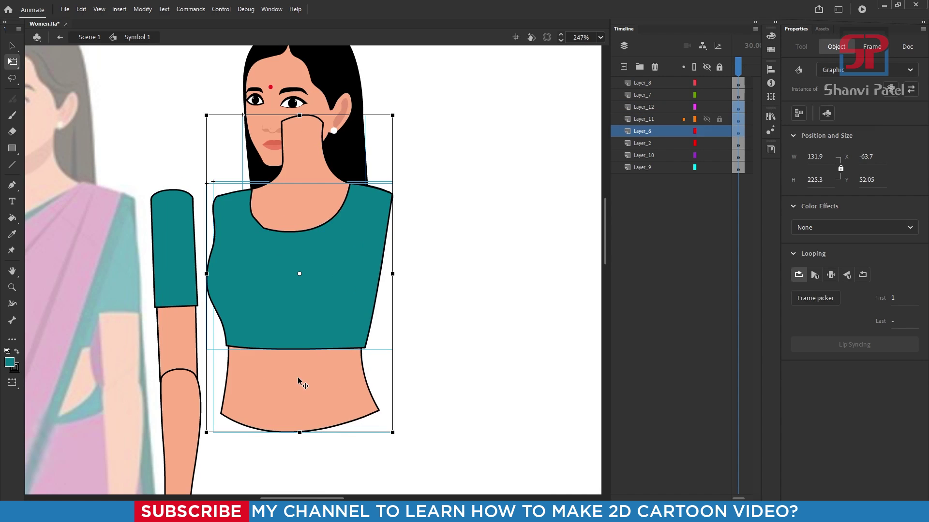
key("F8")
key("Return")
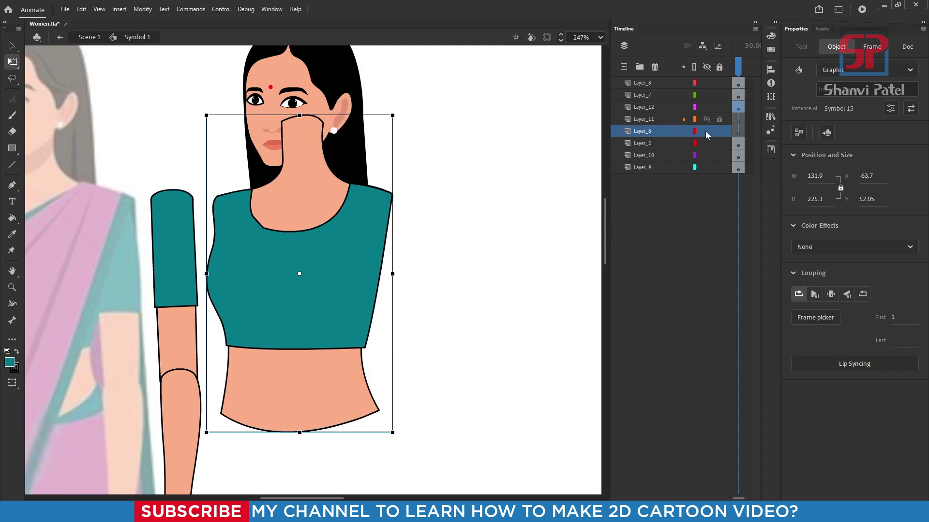
Delete the emptied layers Layer_11 and Layer_6
left_click(647, 120)
left_click(651, 129, "shift")
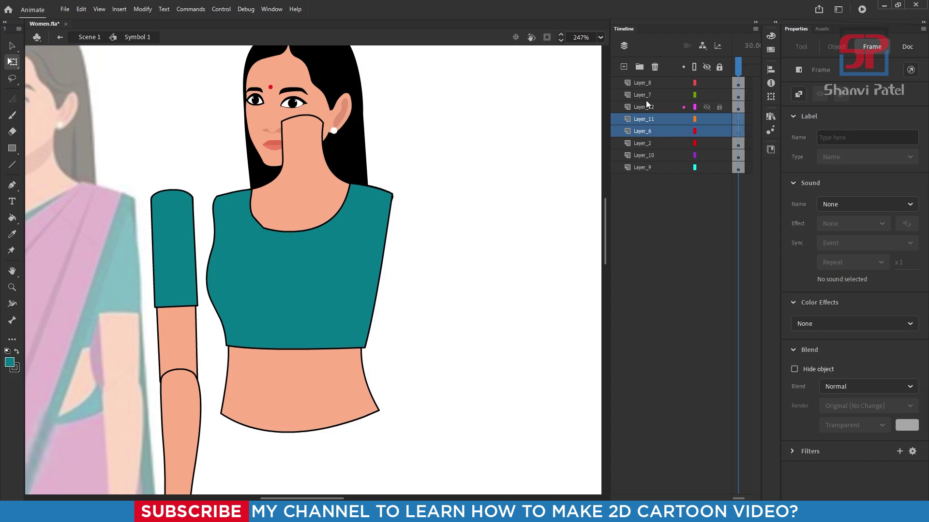
left_click(655, 67)
Move the straight arm onto the blouse's right shoulder and the slanted arm onto its left shoulder, keeping upper arms and forearms together
scroll(358, 194, "down", 3)
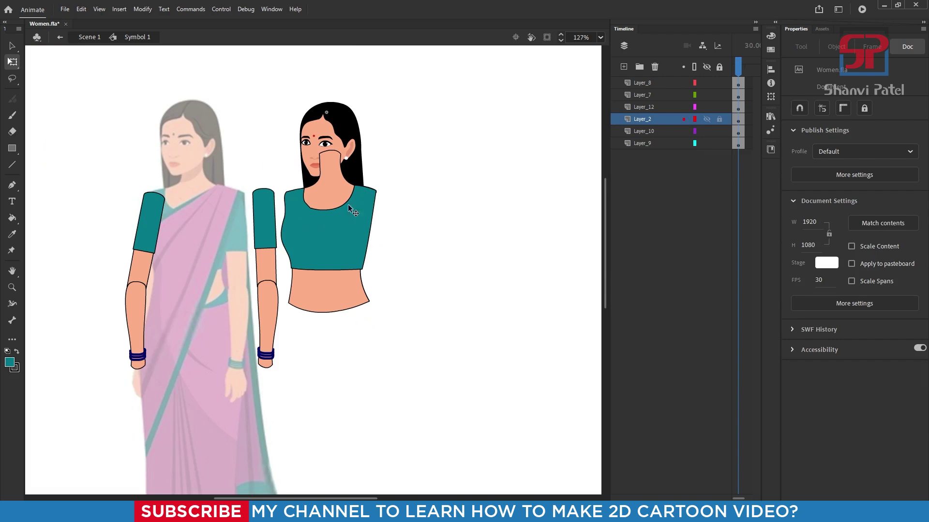
left_click(261, 222)
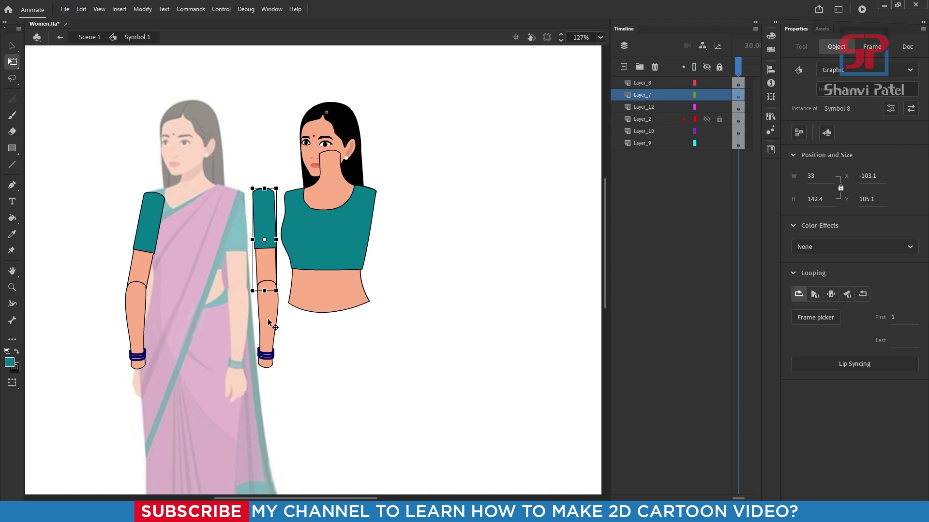
left_click(268, 319, "shift")
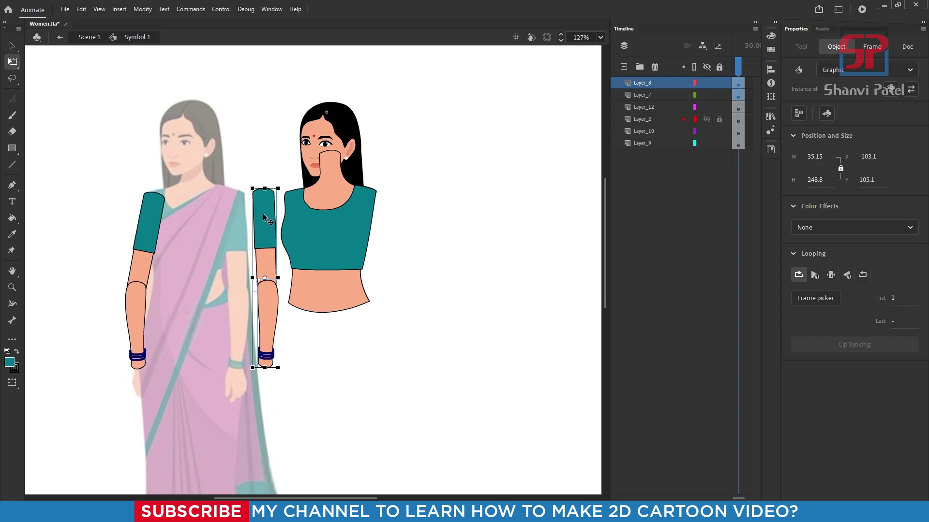
left_click_drag(264, 218, 369, 231)
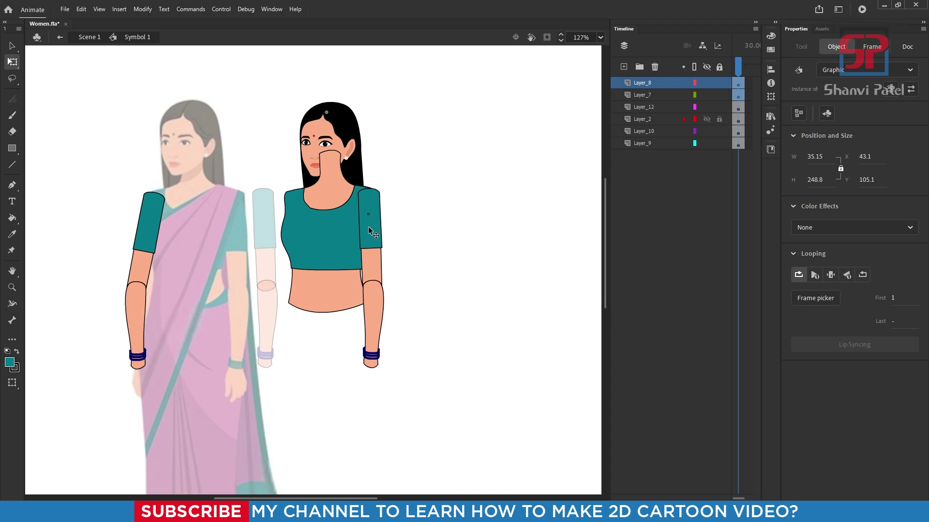
left_click(140, 333)
left_click(151, 225, "shift")
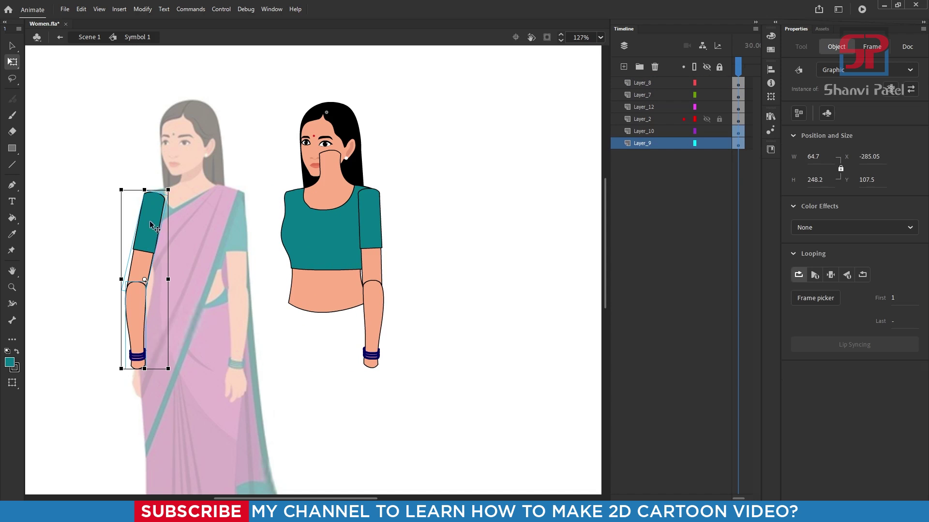
left_click_drag(151, 225, 290, 236)
Move the head's layer to the top of the layer stack so the face covers the neck
left_click(331, 123)
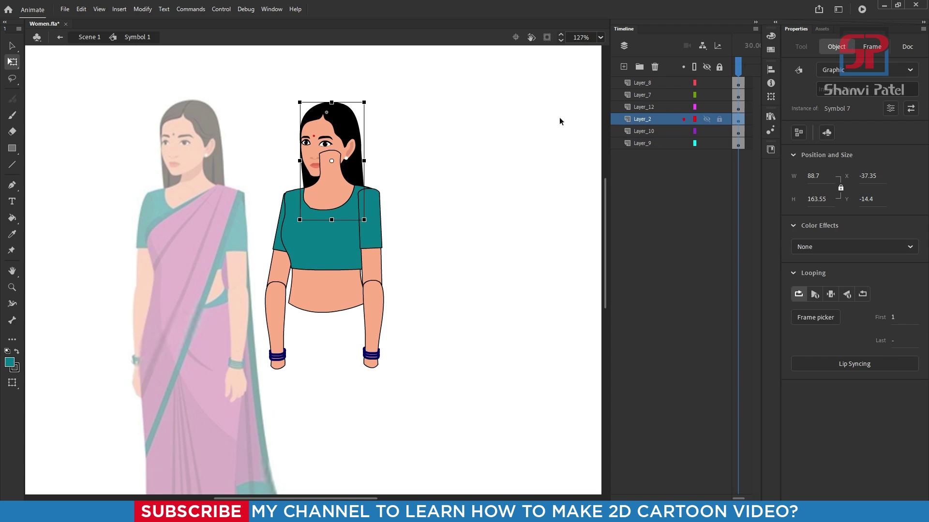
left_click_drag(648, 119, 650, 83)
scroll(332, 201, "up", 2)
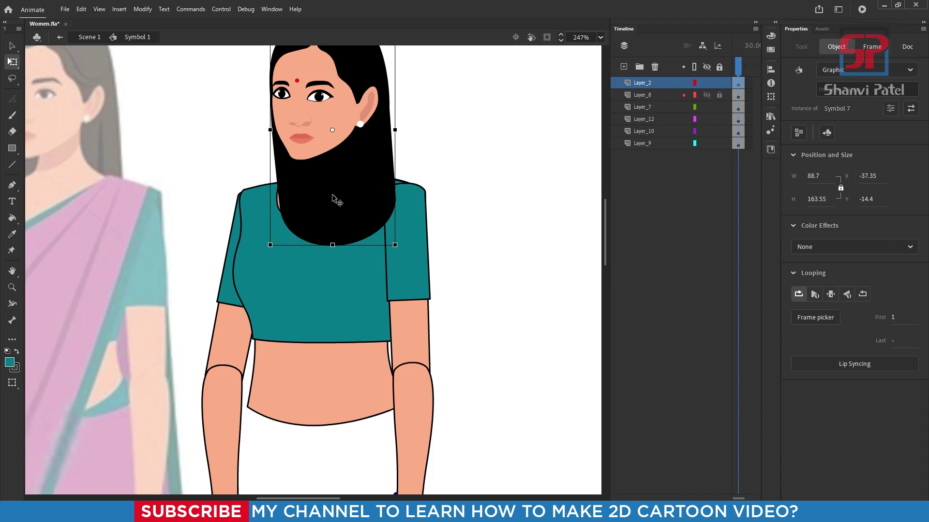
Cut the black hair shape out of the head symbol and return to editing Symbol 1
double_click(329, 278)
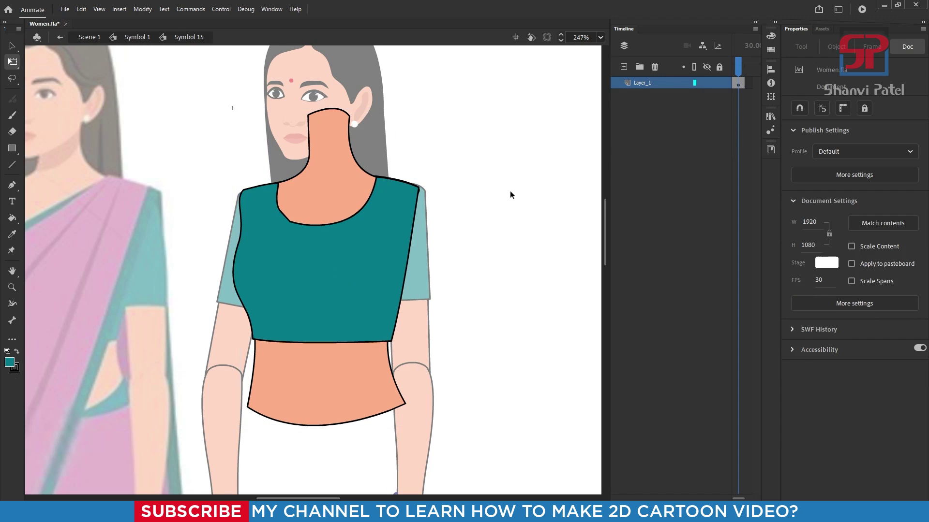
double_click(483, 178)
double_click(371, 179)
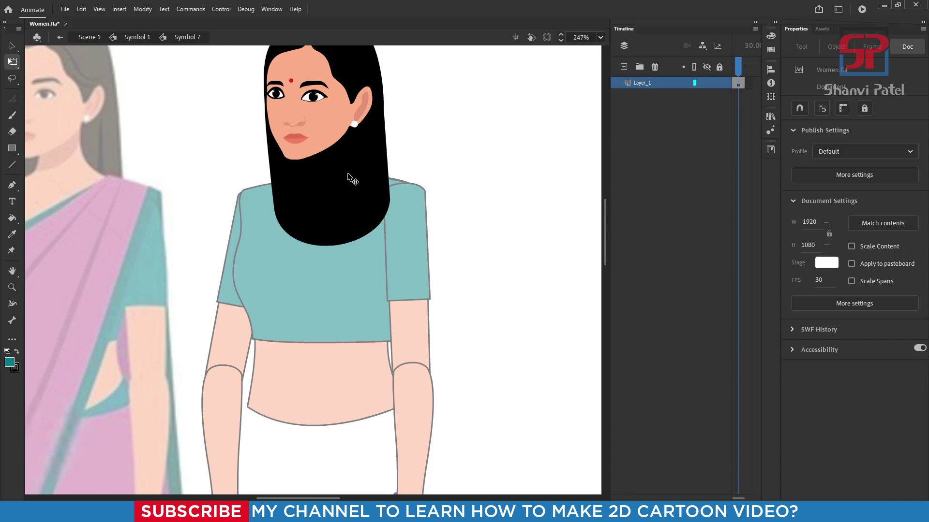
double_click(354, 190)
left_click_drag(344, 172, 296, 185)
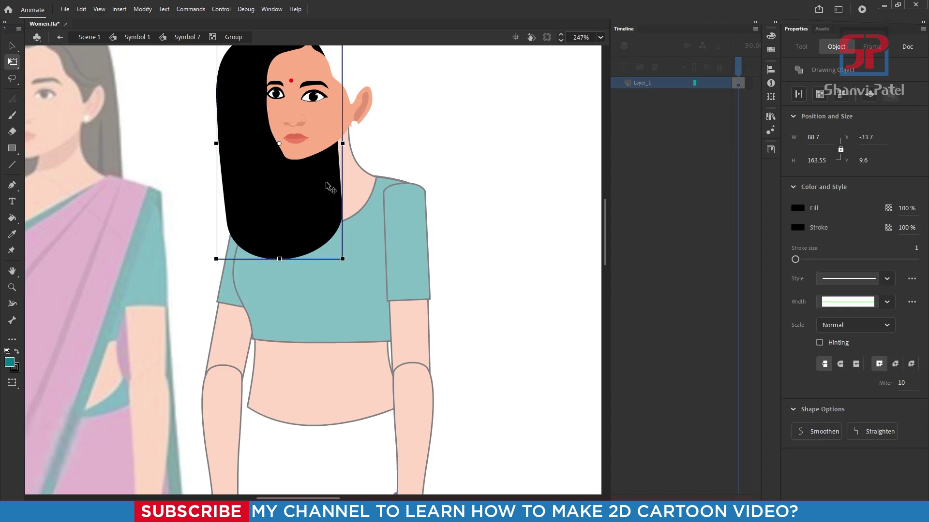
key("ctrl+z")
key("Delete")
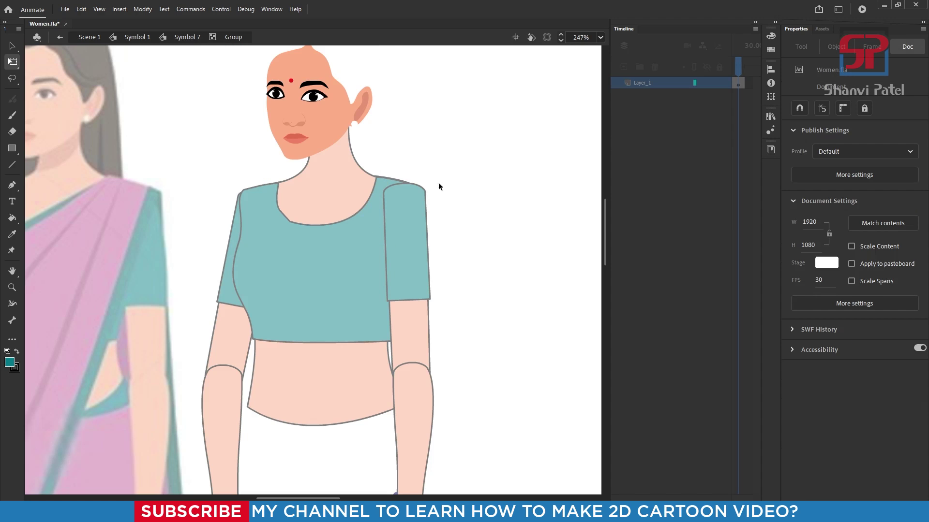
double_click(468, 172)
double_click(469, 173)
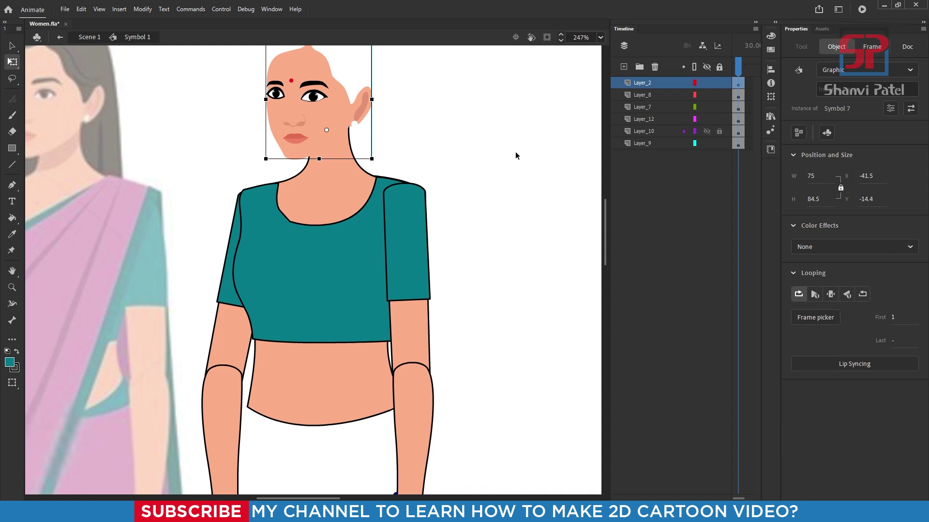
Add a layer directly beneath the torso's Layer_12 and paste the hair shape into it
left_click(321, 184)
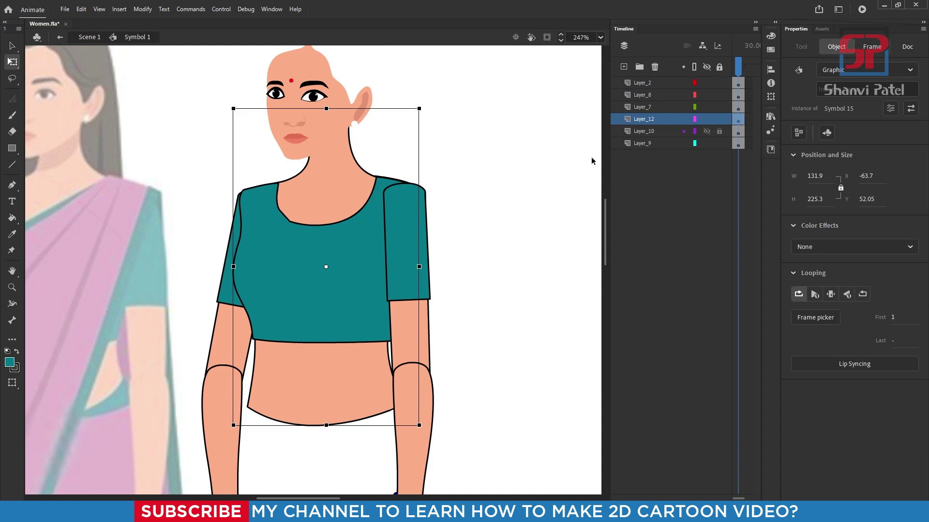
left_click(624, 66)
left_click(643, 133)
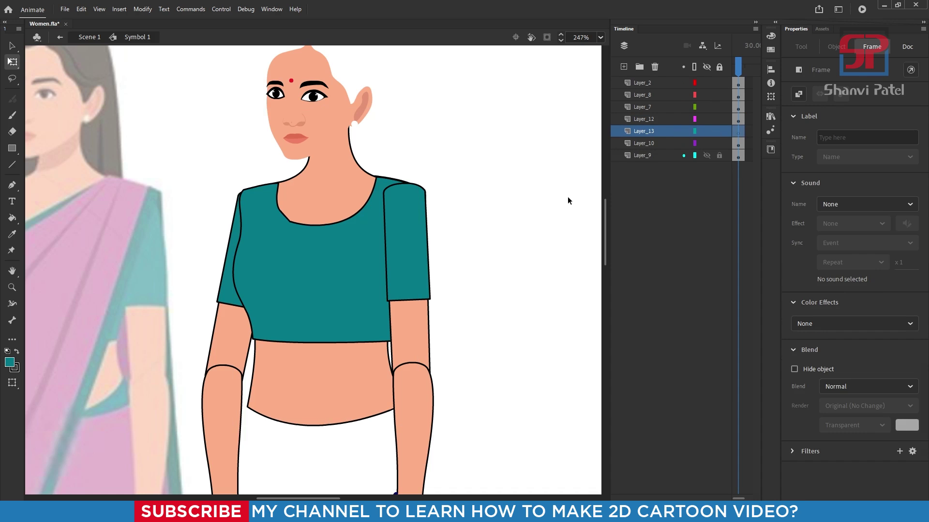
key("ctrl+v")
Position the pasted hair behind the head and neck, nudging it sideways until it frames the face and ear
left_click_drag(290, 169, 296, 48)
left_click_drag(361, 150, 394, 204)
key("Right")
key("Right")
key("Right")
key("Right")
key("Right")
key("Right")
key("Right")
key("Right")
left_click(448, 204)
key("Left")
key("Left")
key("Left")
left_click(423, 229)
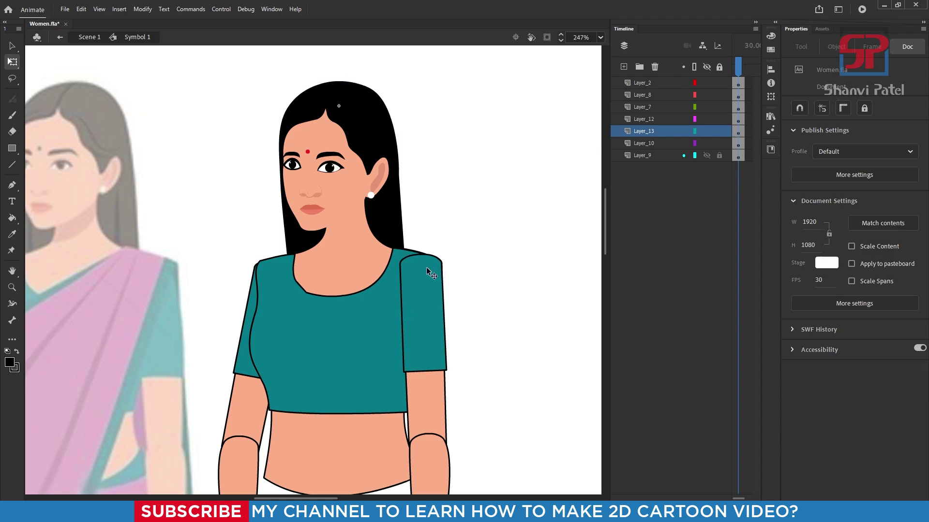
Shift the arm at the blouse's right shoulder slightly outward and down, to about X 45.5 and Y 107.5
left_click(427, 269)
scroll(388, 245, "down", 5)
scroll(389, 297, "up", 3)
left_click(458, 263)
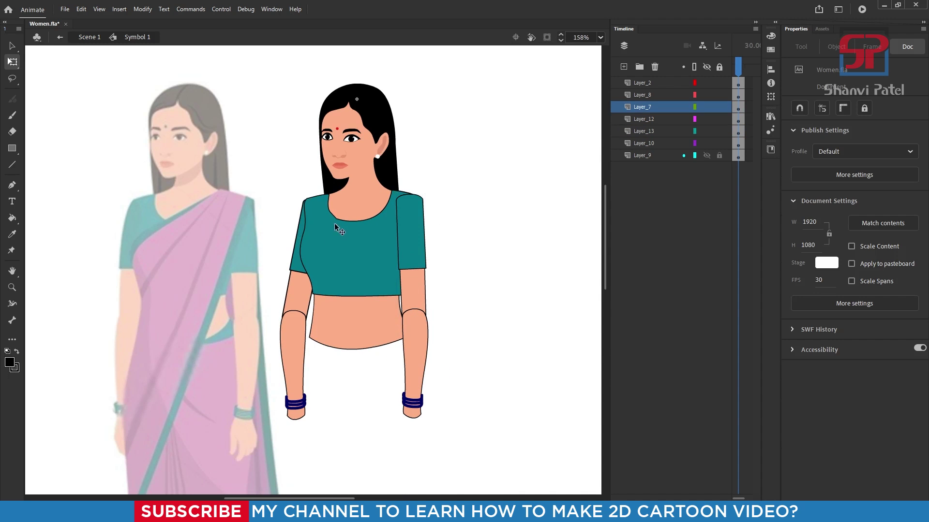
scroll(445, 266, "down", 2)
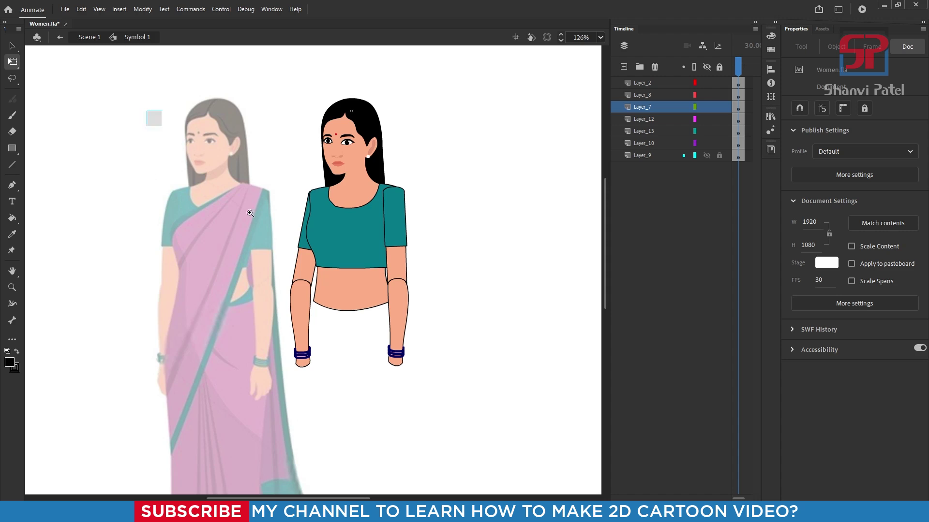
scroll(328, 249, "up", 2)
left_click(418, 245)
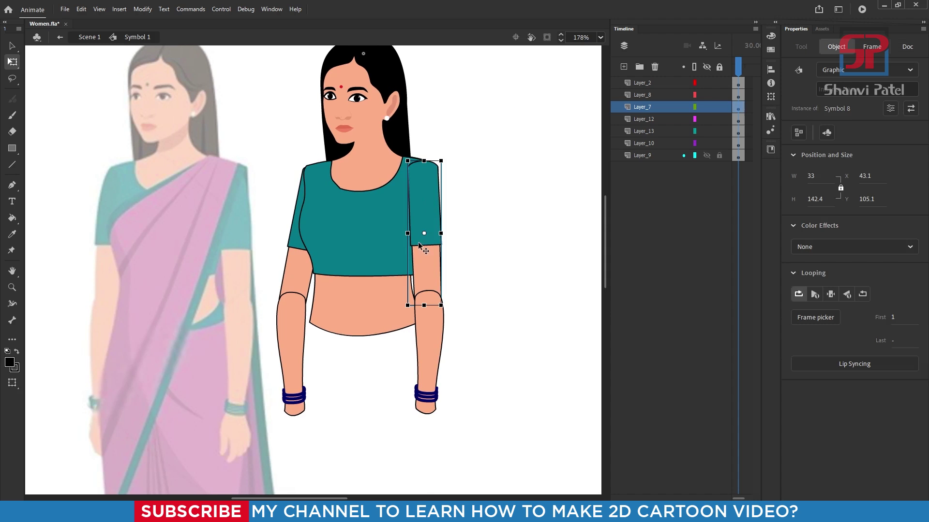
left_click(431, 332)
left_click_drag(424, 208, 426, 208)
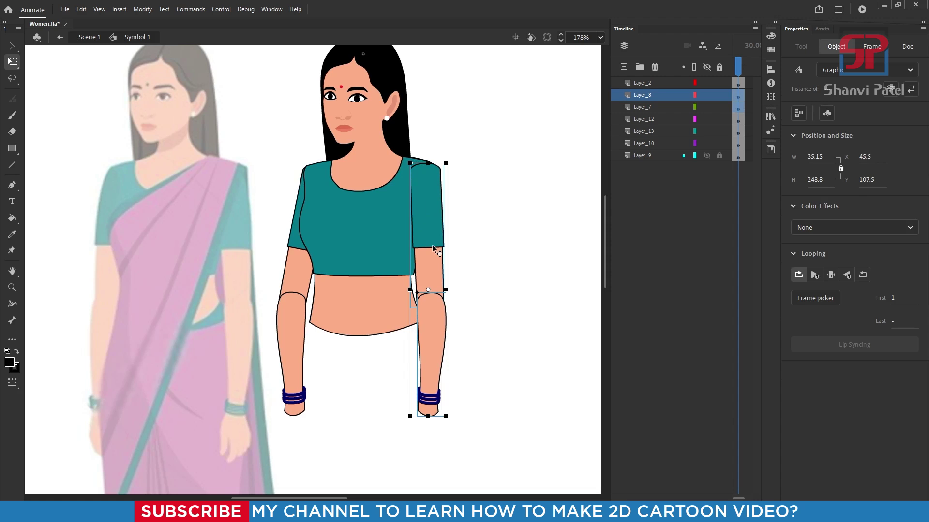
left_click(503, 253)
scroll(345, 182, "down", 5)
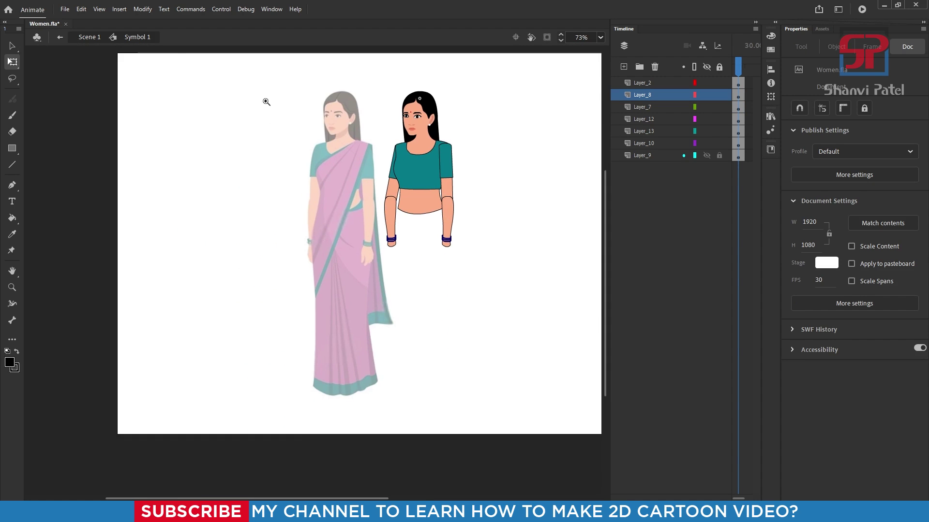
scroll(245, 221, "up", 1)
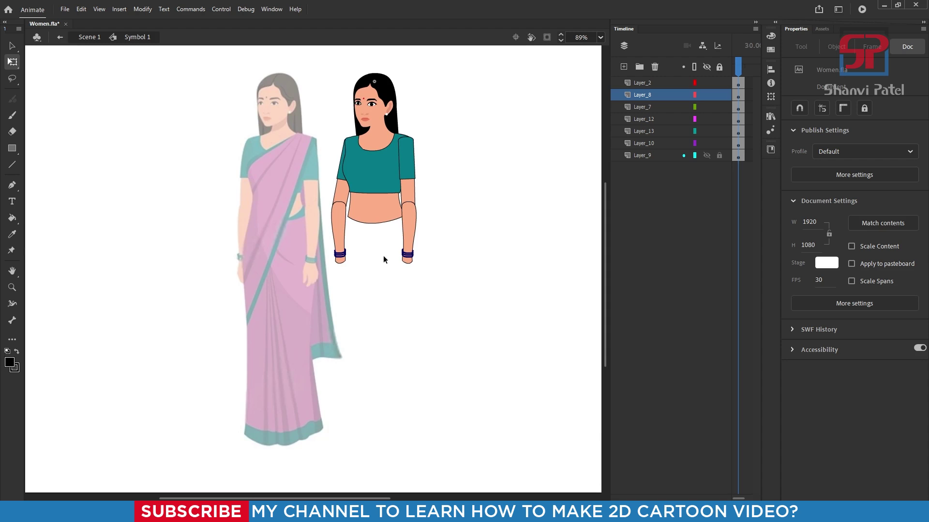